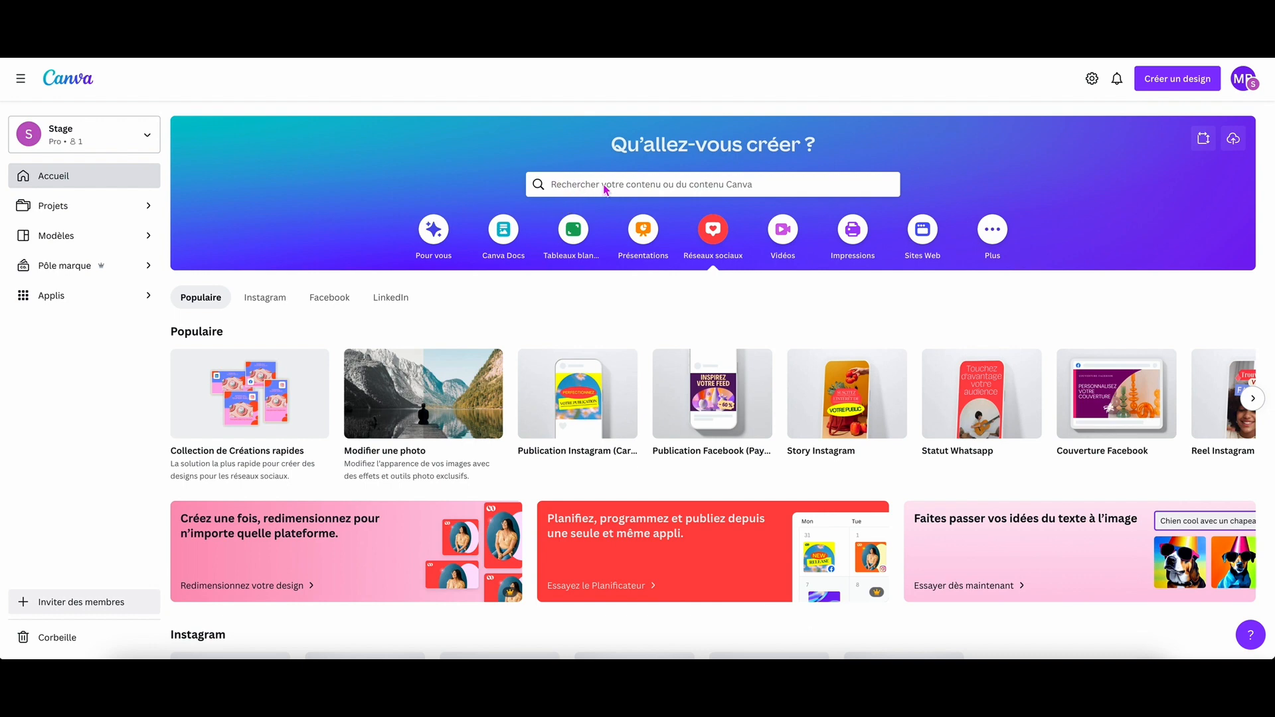
View the home page search suggestions for Modèles and for Projets, then dismiss them.
{"action": "left_click", "coordinate": [566, 185]}
{"action": "left_click", "coordinate": [628, 219]}
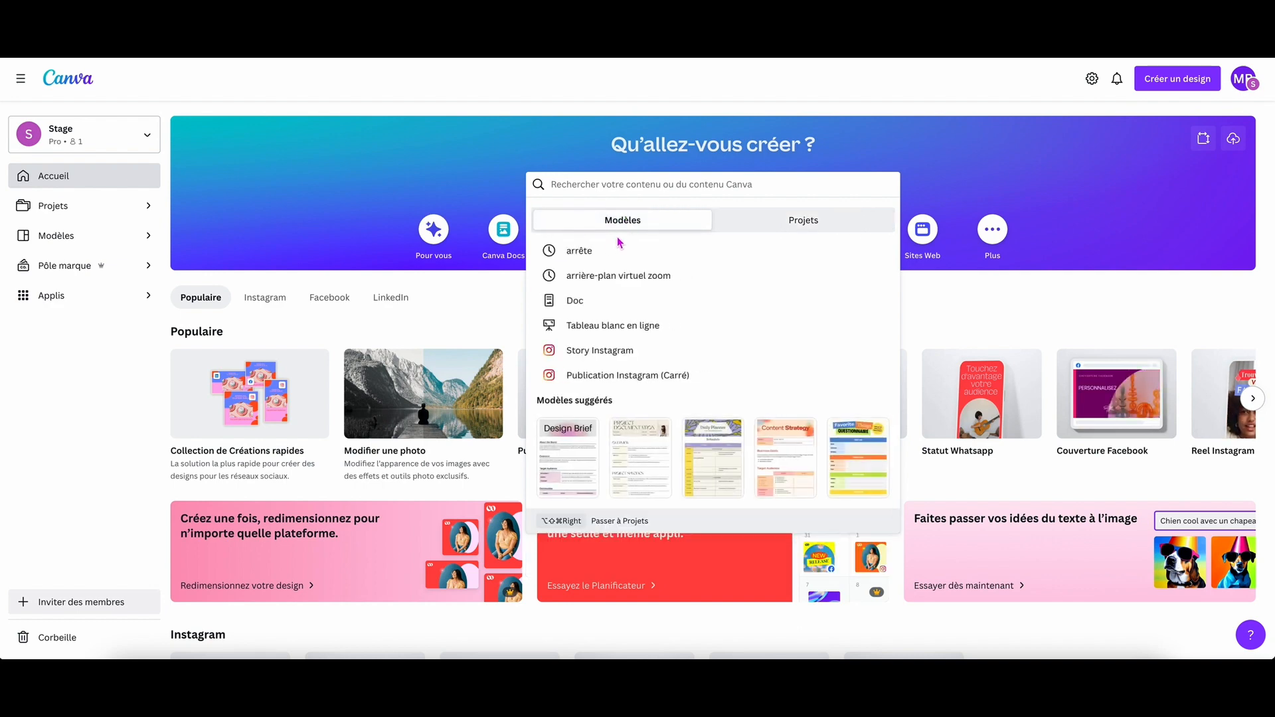
{"action": "left_click", "coordinate": [774, 225]}
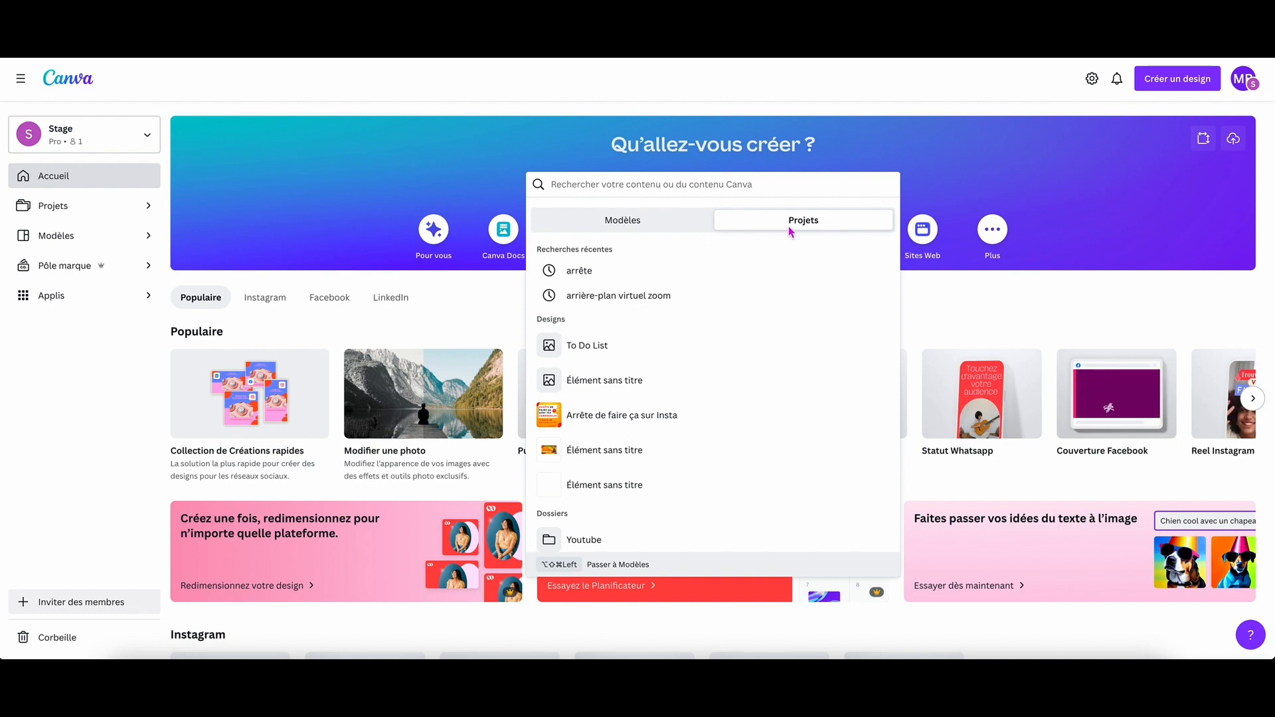
{"action": "left_click", "coordinate": [926, 211]}
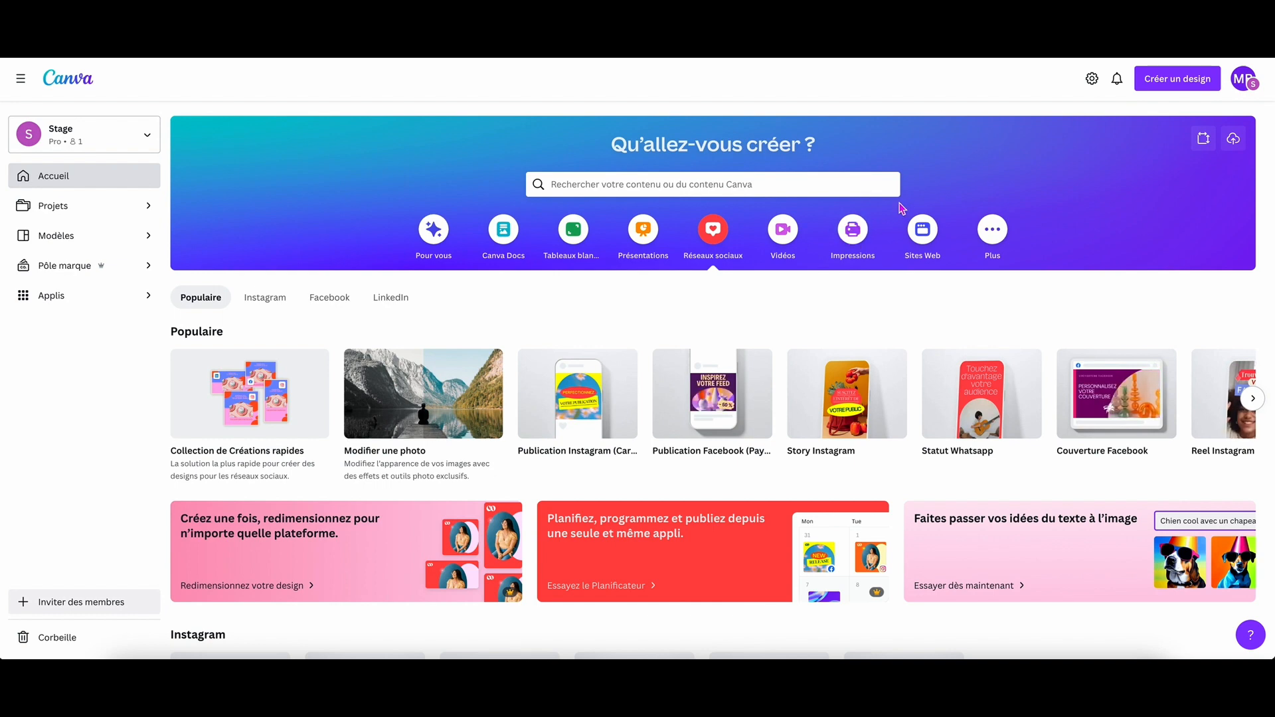
{"action": "left_click", "coordinate": [801, 184]}
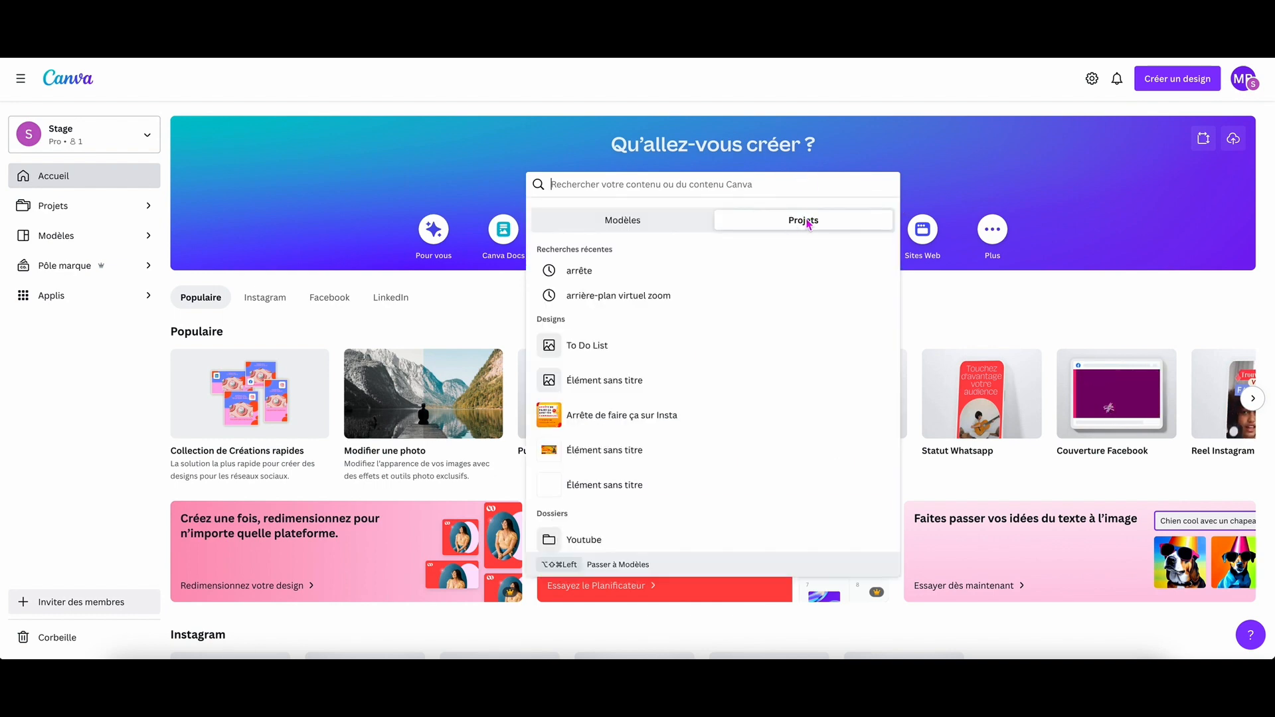
{"action": "left_click", "coordinate": [856, 144]}
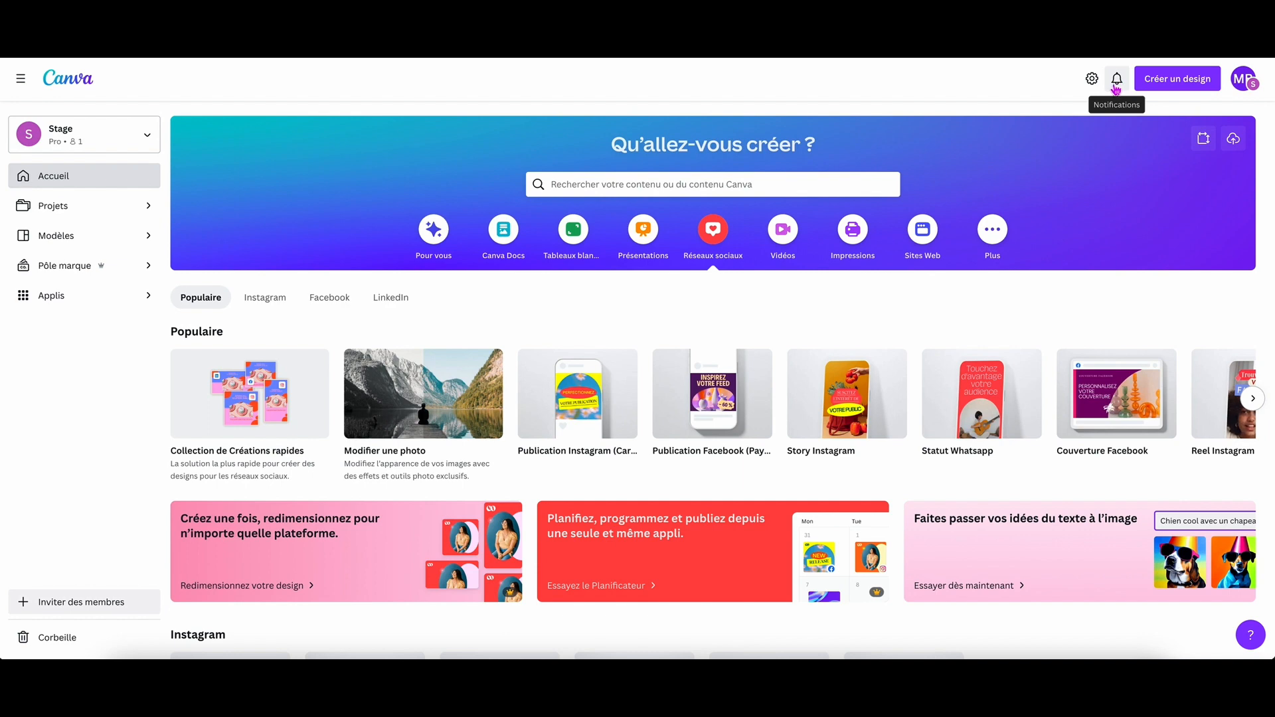
Look through the suggested formats offered for creating a new design, from Doc to Bannières YouTube.
{"action": "left_click", "coordinate": [1180, 79]}
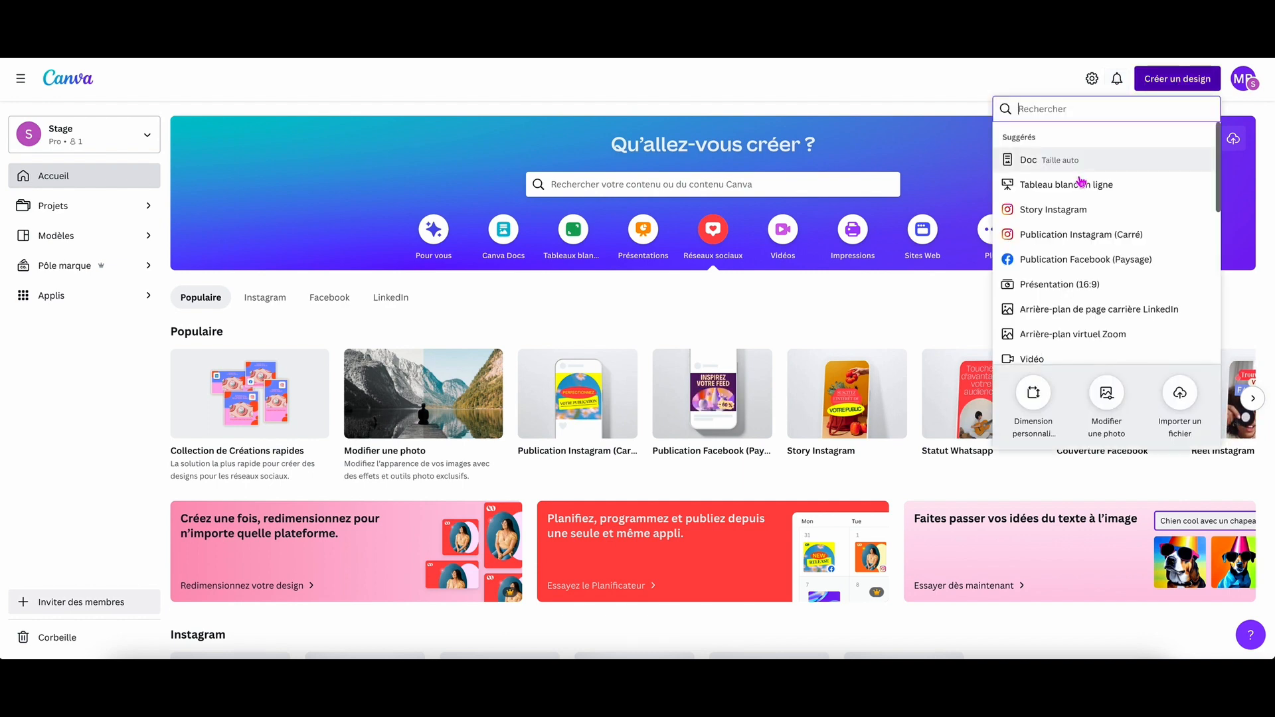
{"action": "scroll", "coordinate": [1081, 182], "scroll_direction": "down", "scroll_amount": 2}
{"action": "scroll", "coordinate": [1081, 181], "scroll_direction": "down", "scroll_amount": 5}
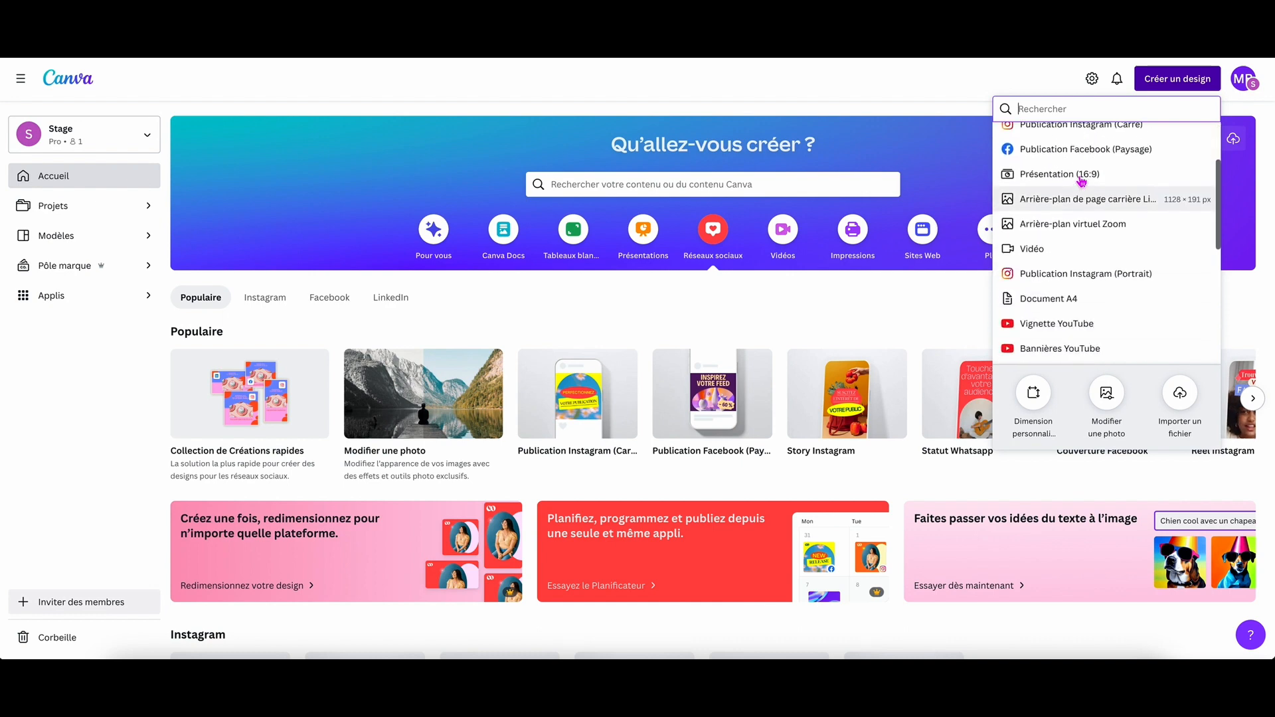
{"action": "scroll", "coordinate": [1076, 181], "scroll_direction": "up", "scroll_amount": 7}
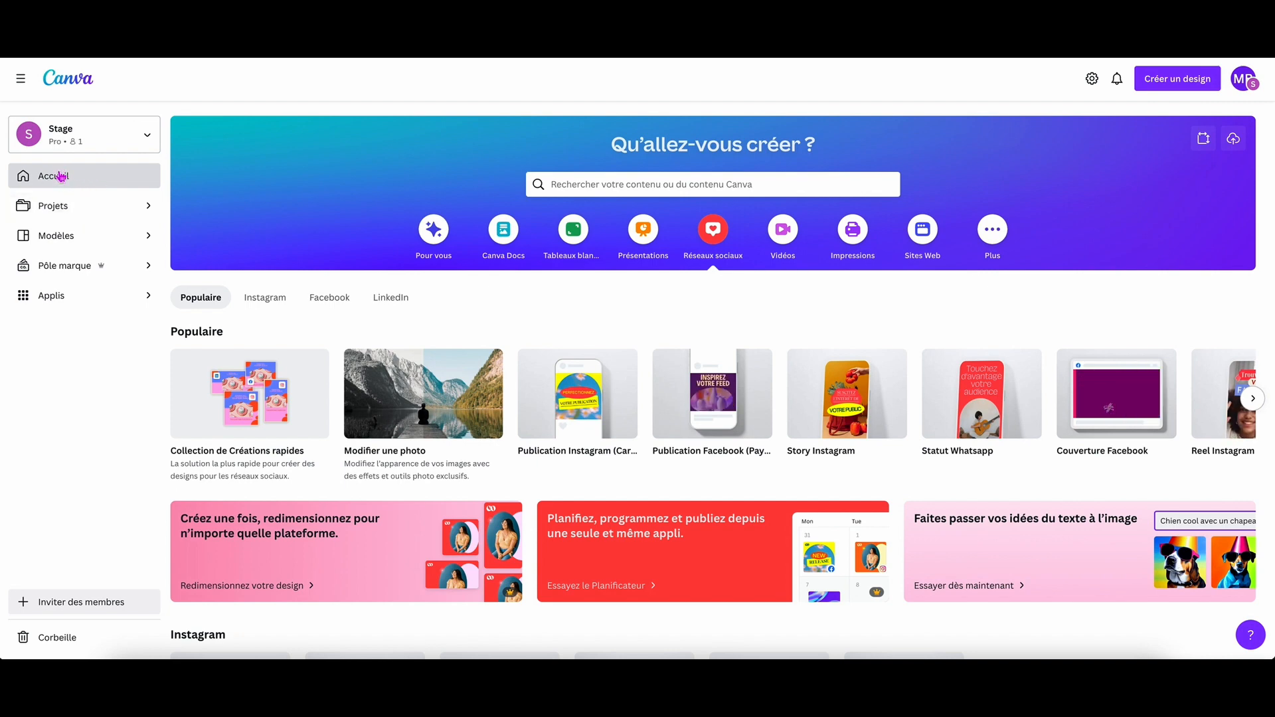
Show all projects, look through the project folders, and return to the home page.
{"action": "left_click", "coordinate": [70, 211]}
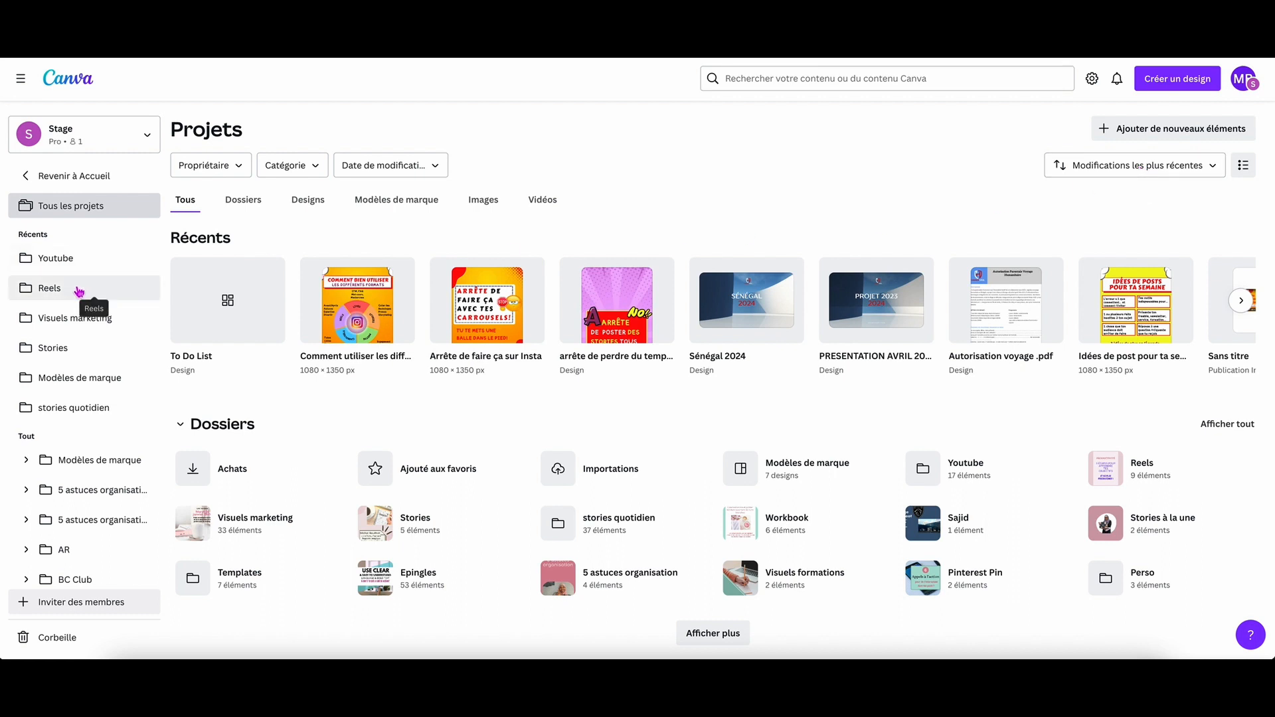
{"action": "scroll", "coordinate": [78, 292], "scroll_direction": "down", "scroll_amount": 10}
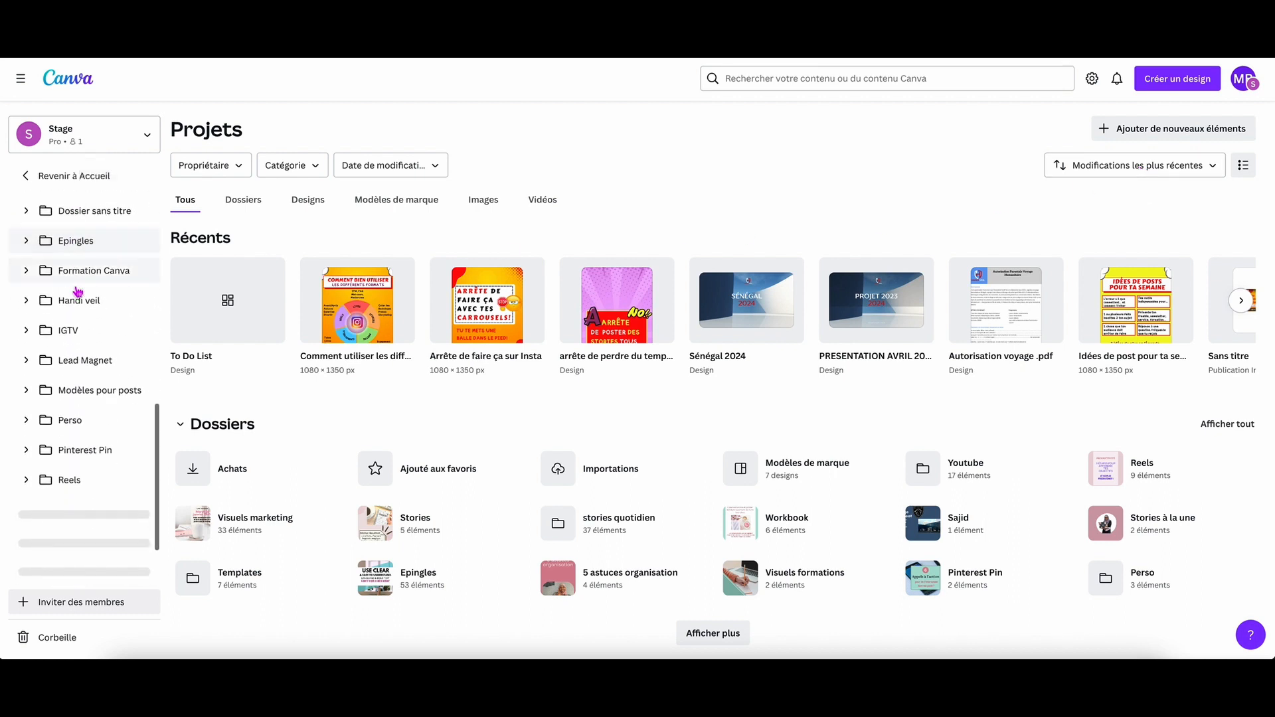
{"action": "scroll", "coordinate": [78, 290], "scroll_direction": "up", "scroll_amount": 10}
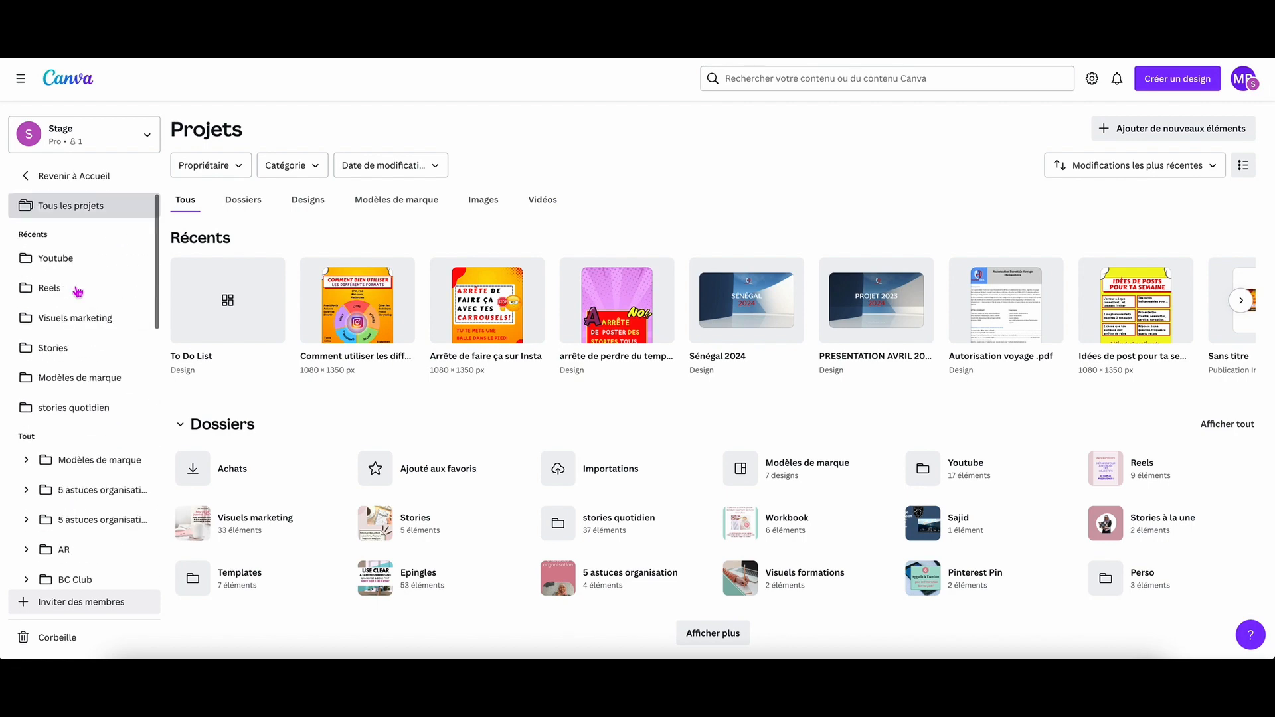
{"action": "left_click", "coordinate": [41, 178]}
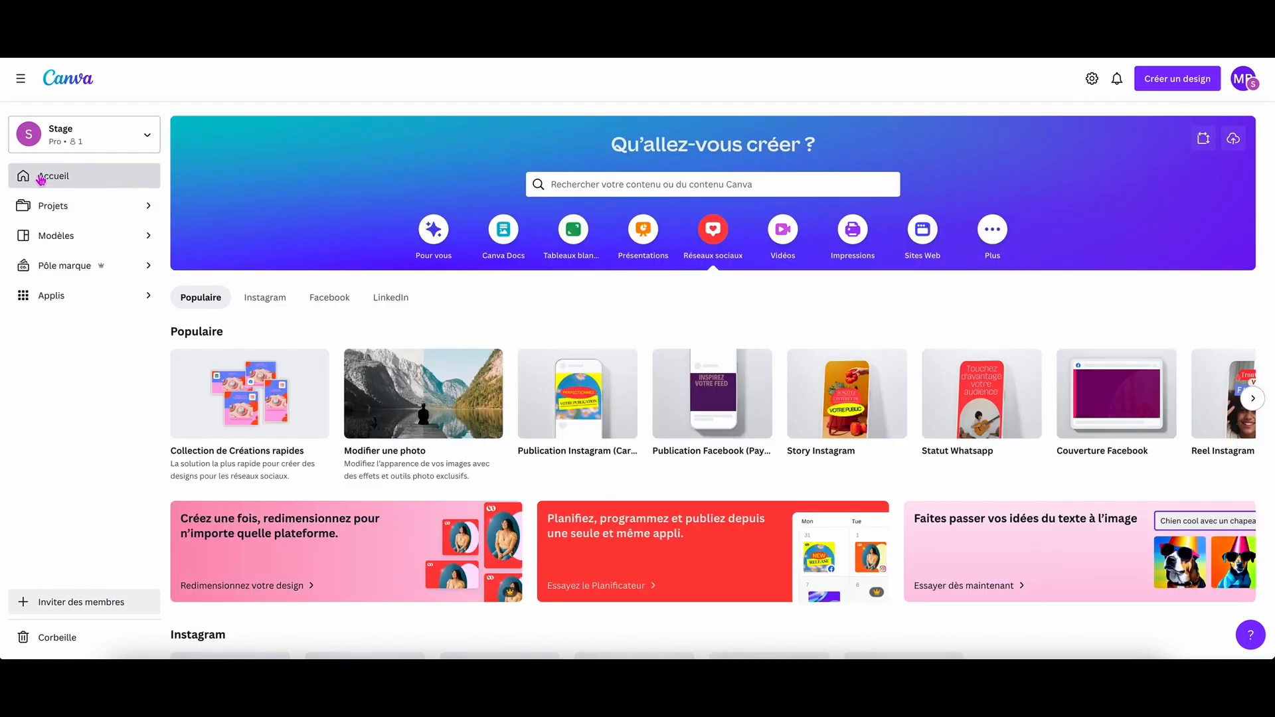
Open the template library and look through the Entreprise template categories, then collapse them.
{"action": "left_click", "coordinate": [67, 237]}
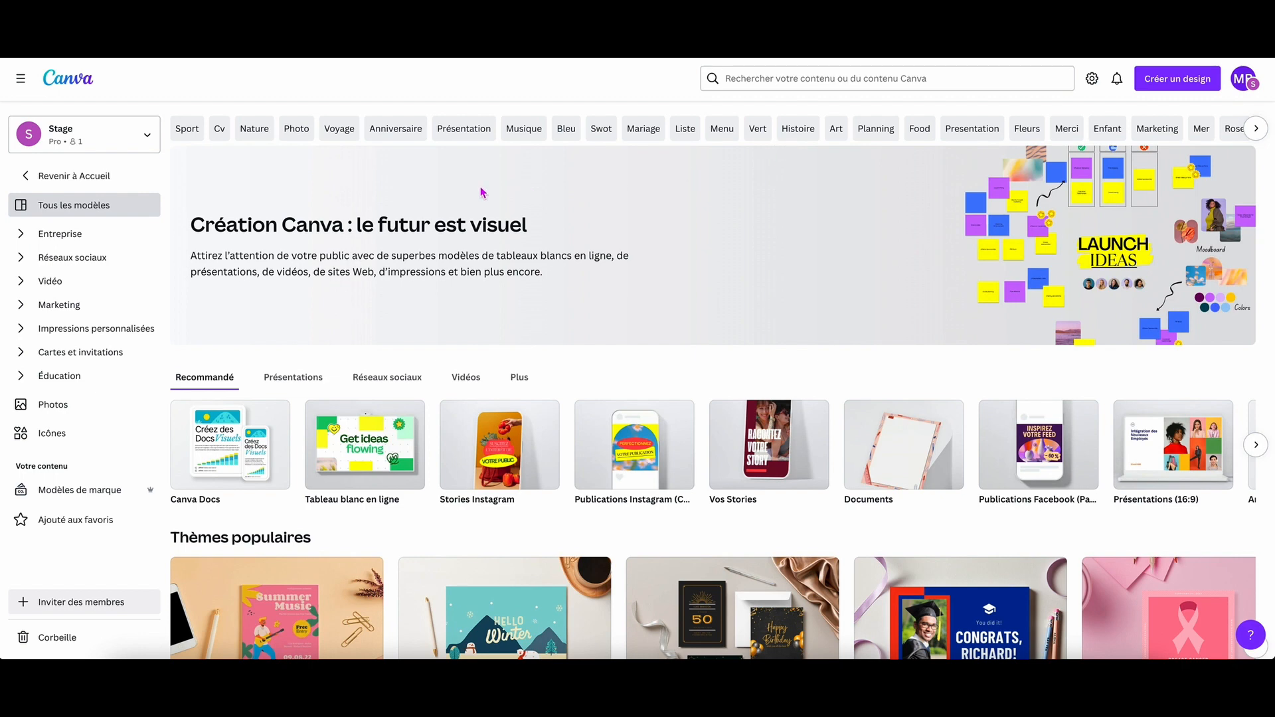
{"action": "left_click", "coordinate": [22, 236]}
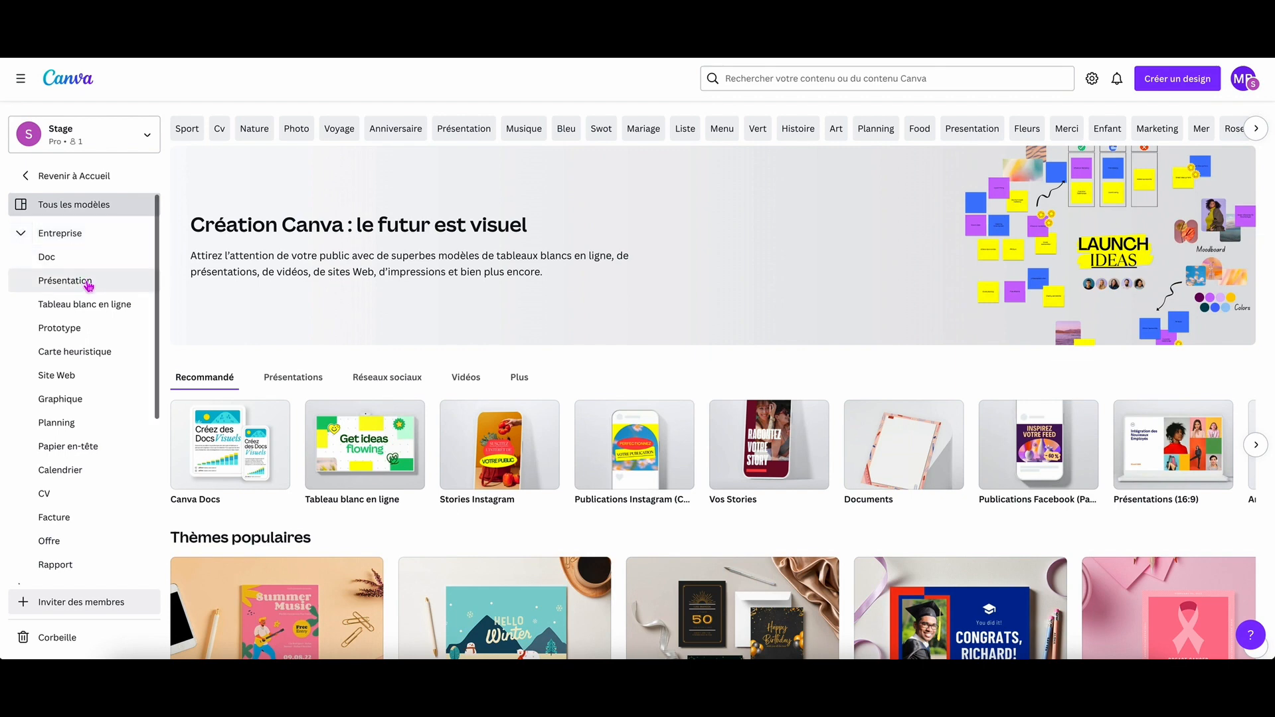
{"action": "scroll", "coordinate": [90, 283], "scroll_direction": "down", "scroll_amount": 2}
{"action": "scroll", "coordinate": [90, 286], "scroll_direction": "down", "scroll_amount": 3}
{"action": "scroll", "coordinate": [90, 285], "scroll_direction": "up", "scroll_amount": 4}
{"action": "scroll", "coordinate": [90, 286], "scroll_direction": "up", "scroll_amount": 1}
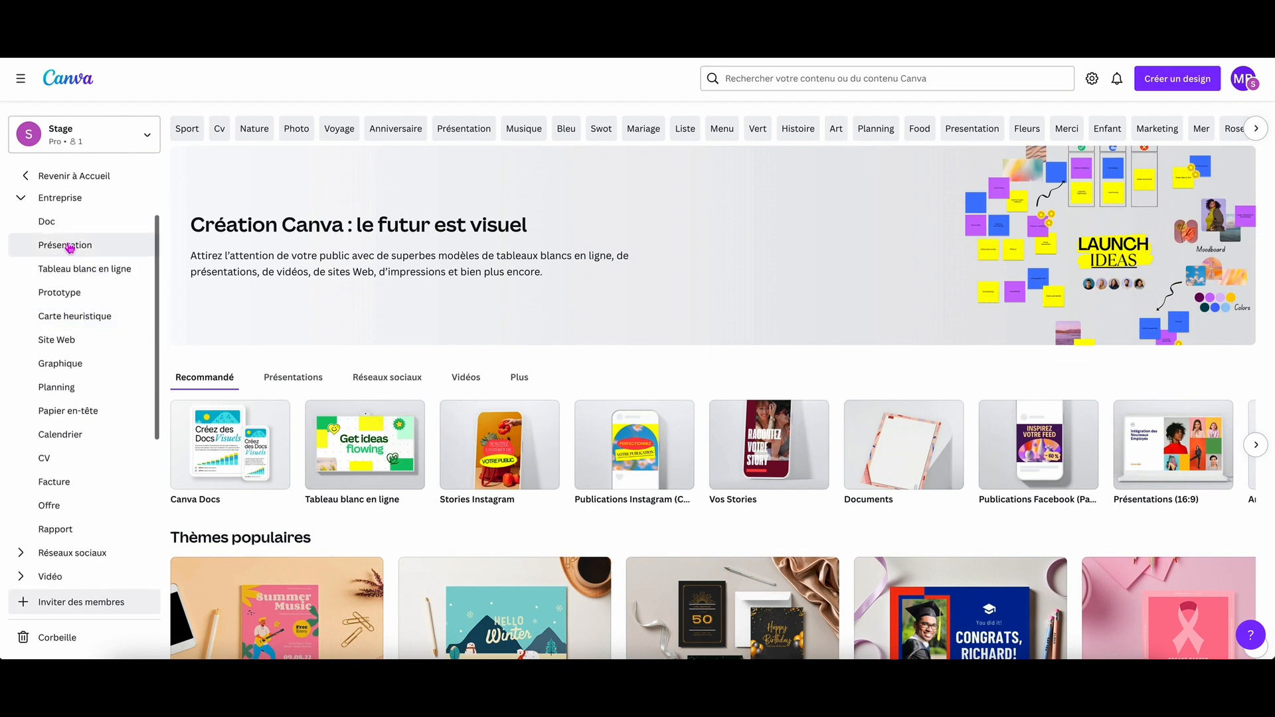
{"action": "left_click", "coordinate": [24, 200]}
Look through the Réseaux sociaux template categories, collapse them, and view the popular template themes.
{"action": "left_click", "coordinate": [24, 260]}
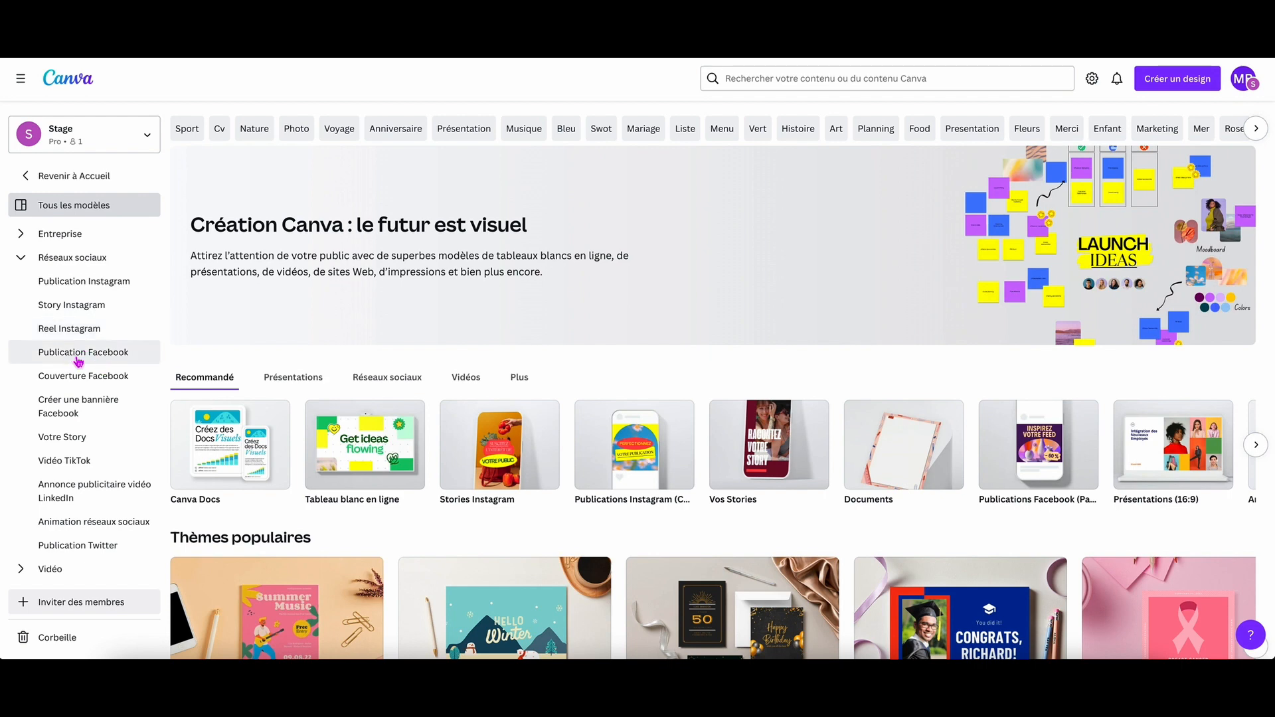
{"action": "scroll", "coordinate": [77, 376], "scroll_direction": "down", "scroll_amount": 2}
{"action": "scroll", "coordinate": [78, 375], "scroll_direction": "down", "scroll_amount": 3}
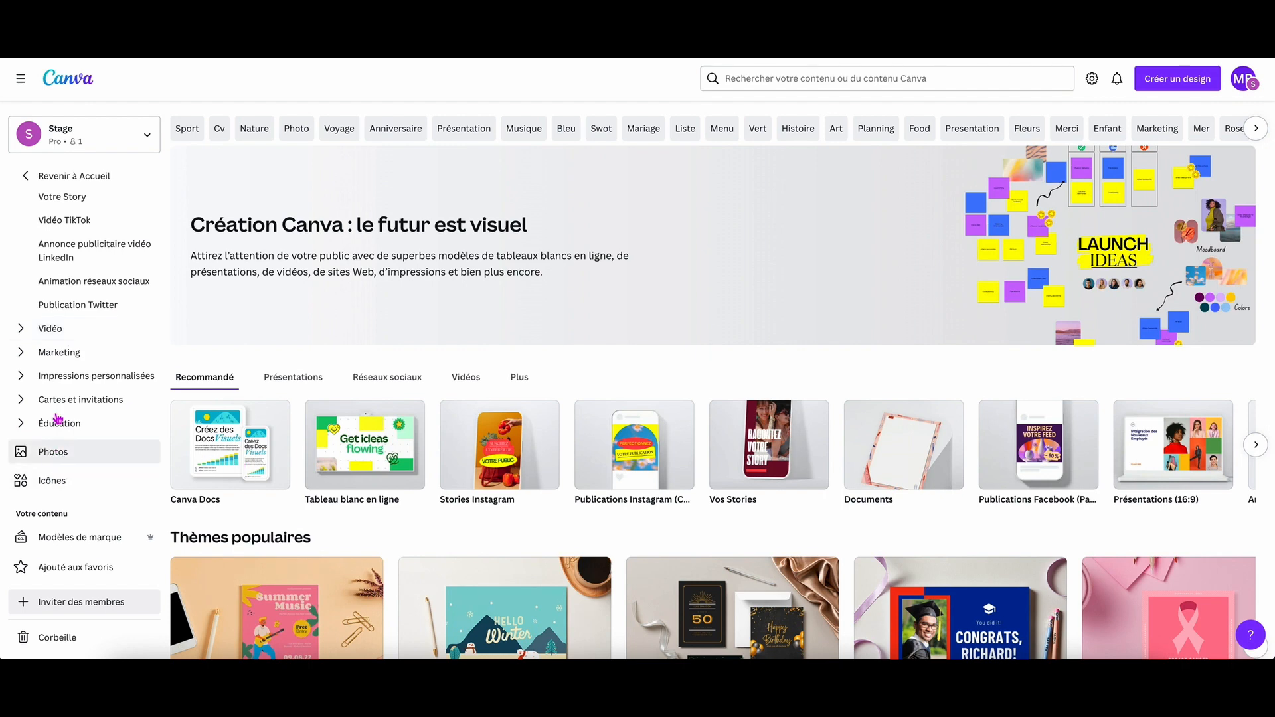
{"action": "scroll", "coordinate": [30, 286], "scroll_direction": "up", "scroll_amount": 4}
{"action": "left_click", "coordinate": [25, 258]}
{"action": "scroll", "coordinate": [54, 296], "scroll_direction": "down", "scroll_amount": 3}
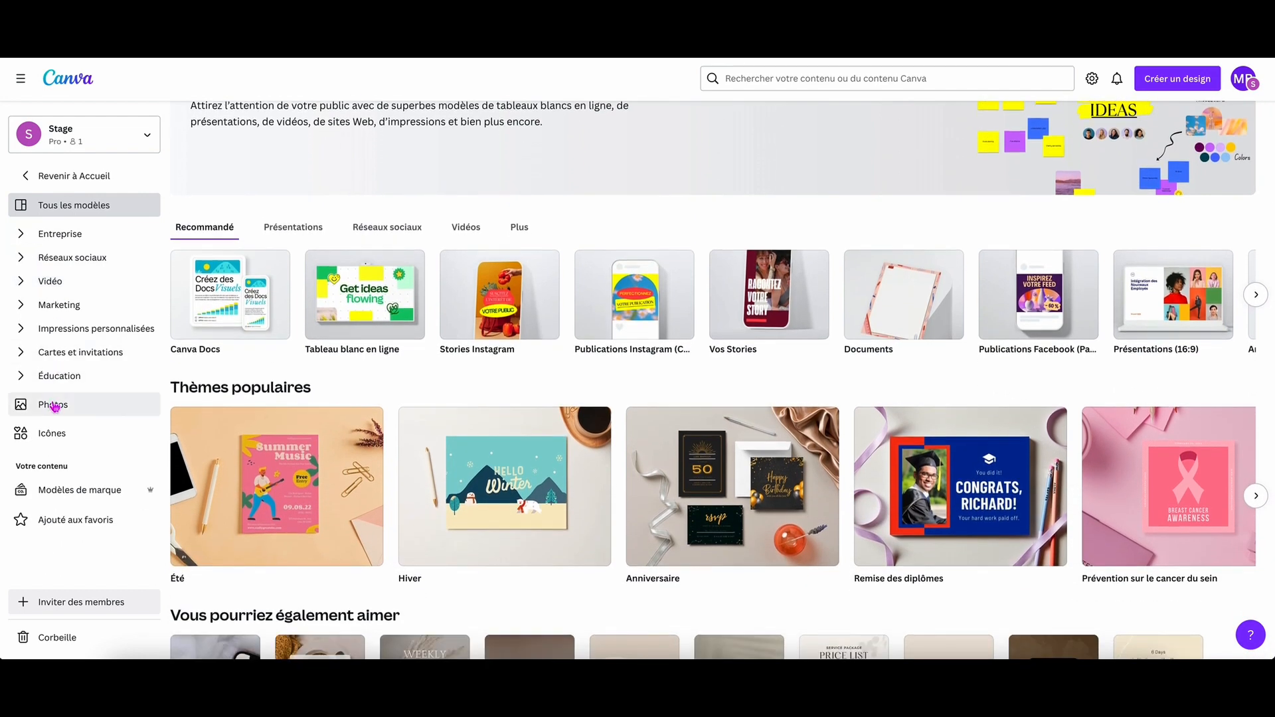
Open the photo library and browse its themes and the Photos à la une collection.
{"action": "left_click", "coordinate": [53, 407]}
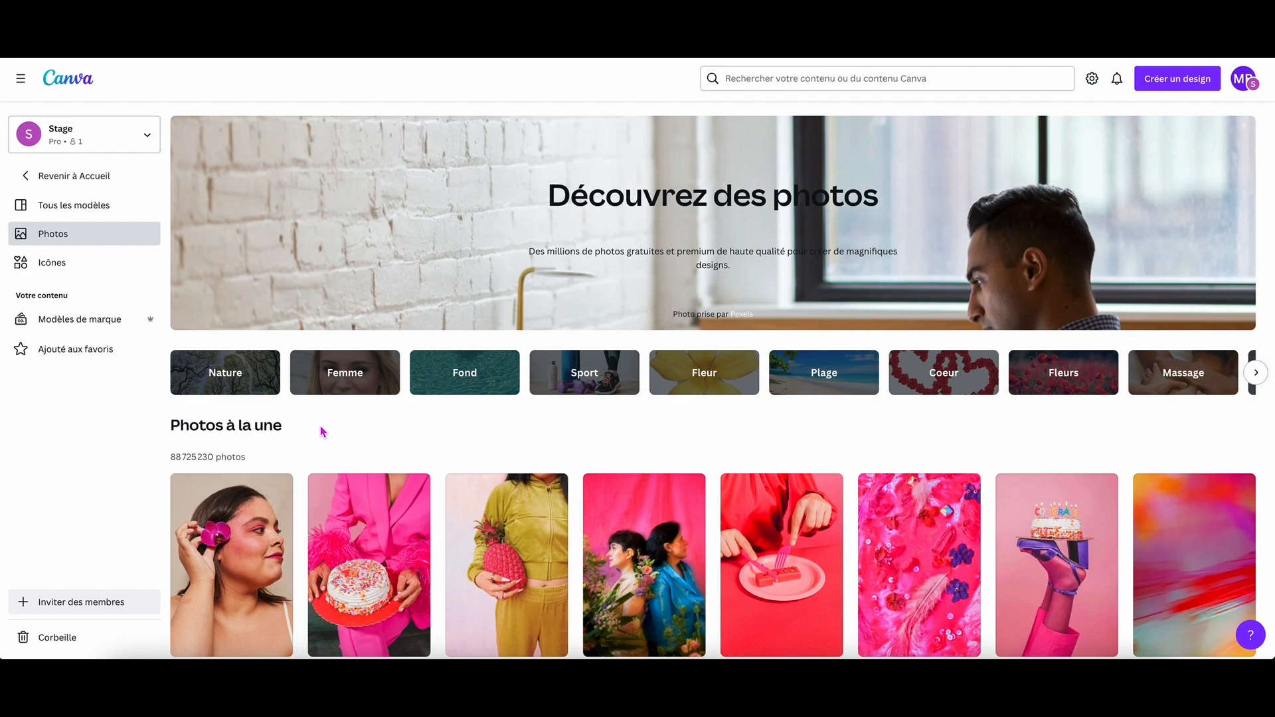
{"action": "scroll", "coordinate": [323, 432], "scroll_direction": "down", "scroll_amount": 4}
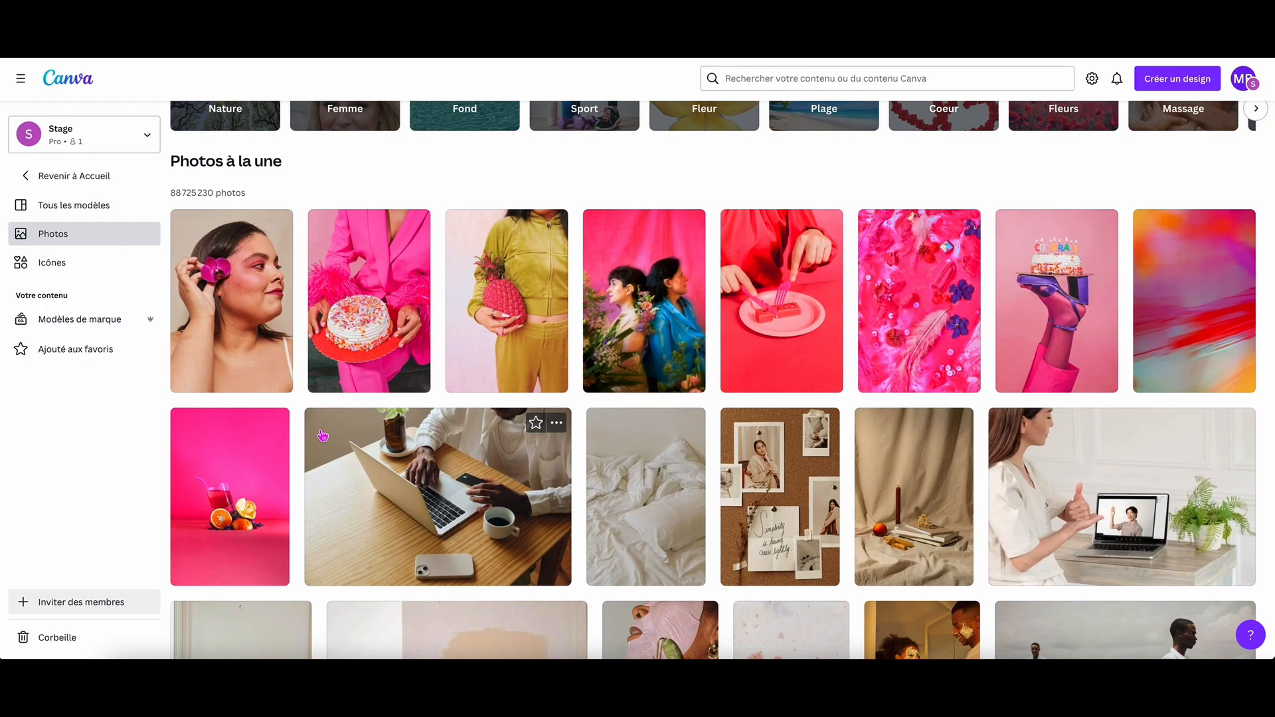
{"action": "scroll", "coordinate": [322, 435], "scroll_direction": "up", "scroll_amount": 4}
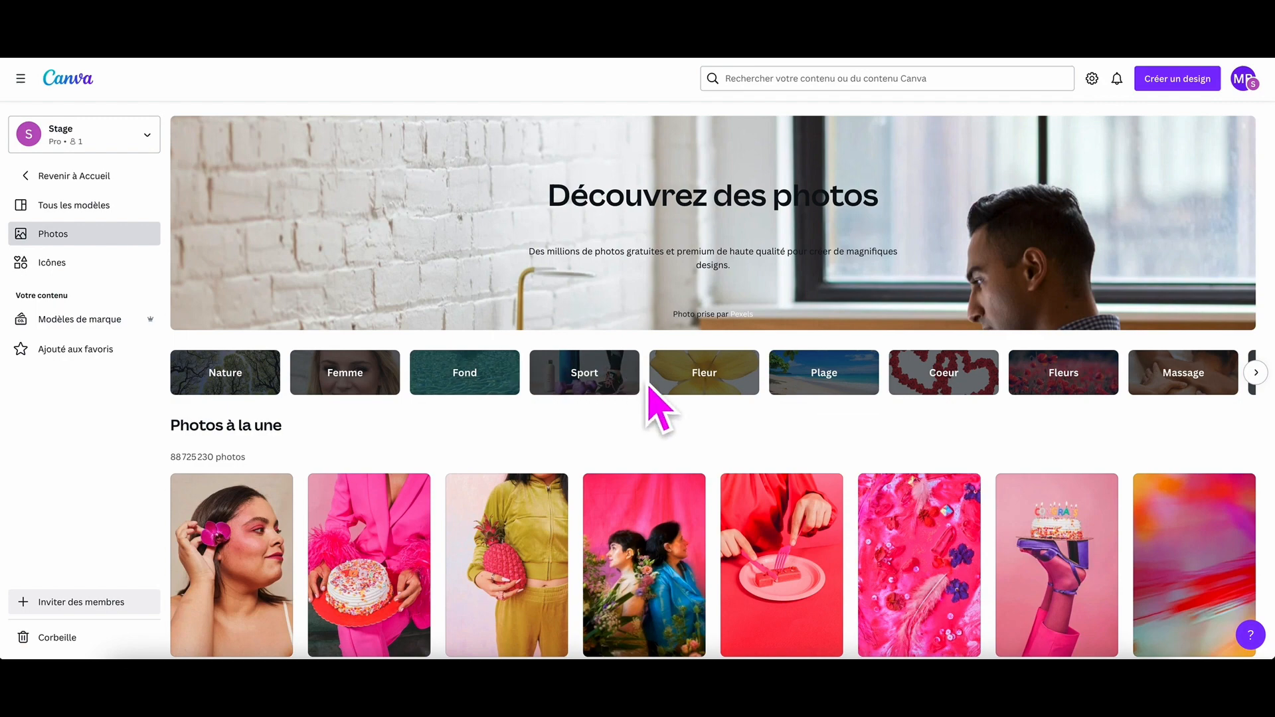
{"action": "scroll", "coordinate": [668, 370], "scroll_direction": "down", "scroll_amount": 3}
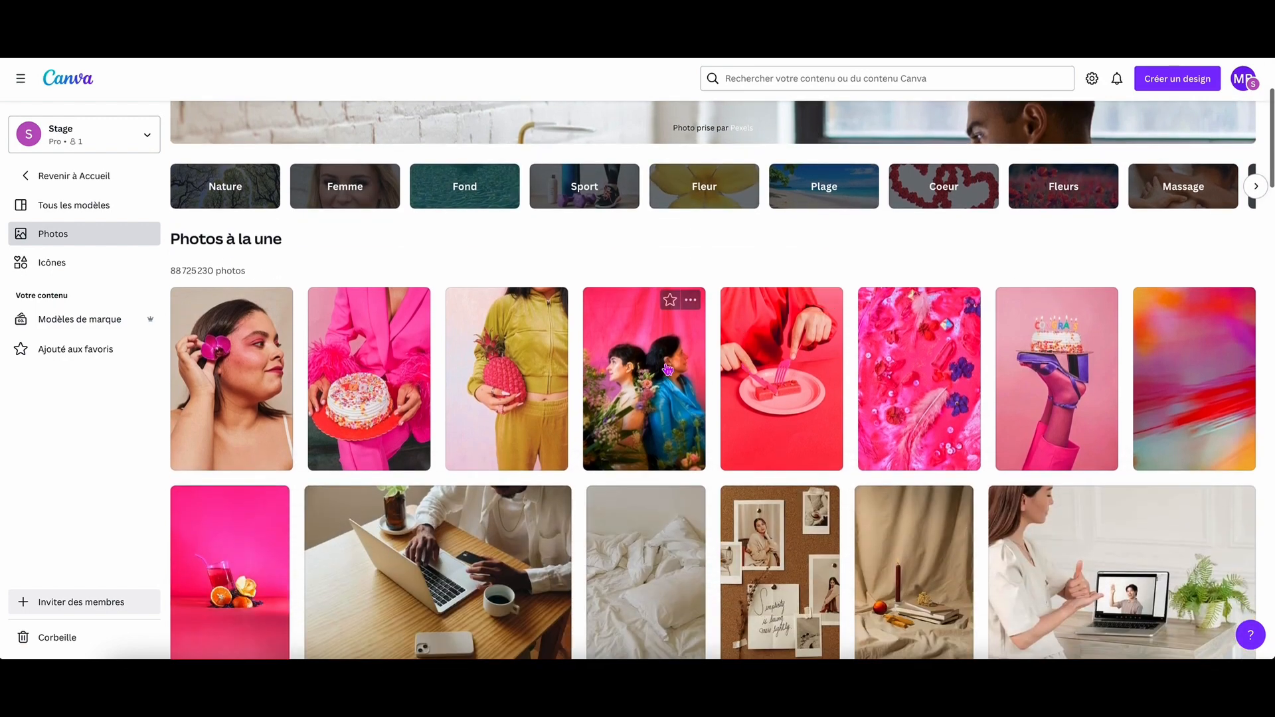
{"action": "scroll", "coordinate": [667, 370], "scroll_direction": "down", "scroll_amount": 14}
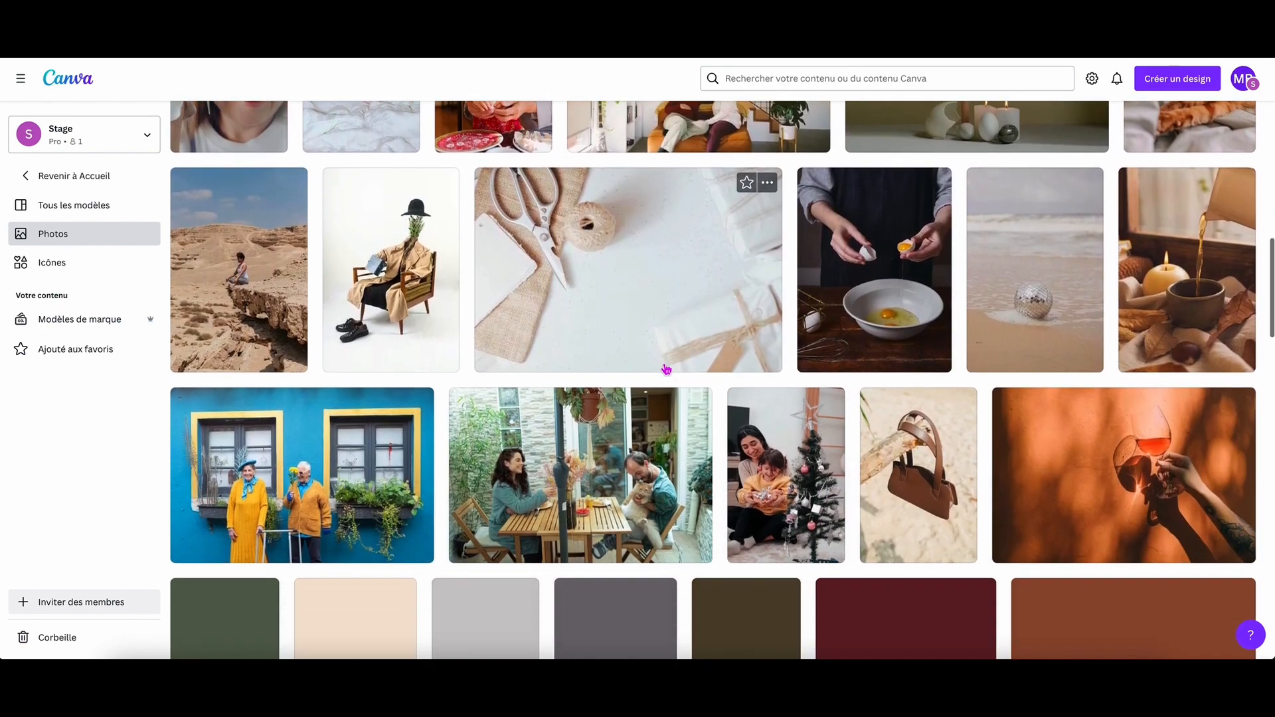
{"action": "scroll", "coordinate": [666, 370], "scroll_direction": "down", "scroll_amount": 4}
{"action": "scroll", "coordinate": [667, 367], "scroll_direction": "up", "scroll_amount": 5}
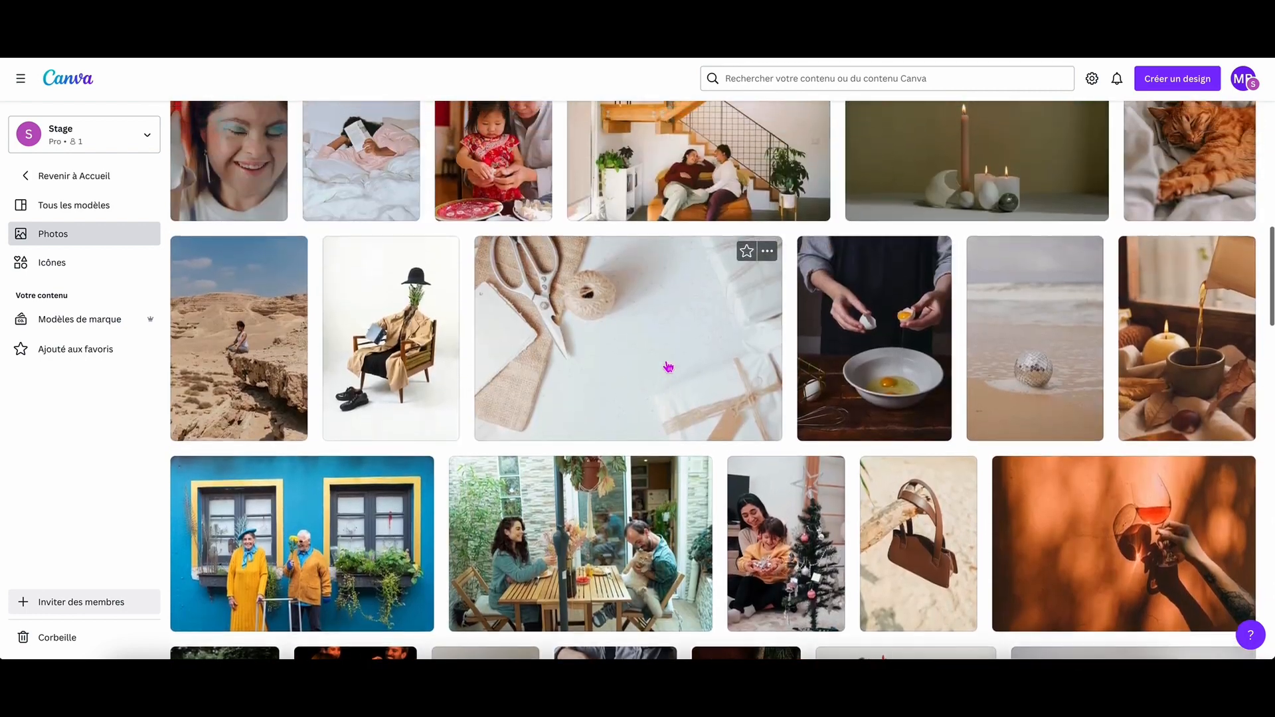
{"action": "scroll", "coordinate": [668, 367], "scroll_direction": "up", "scroll_amount": 15}
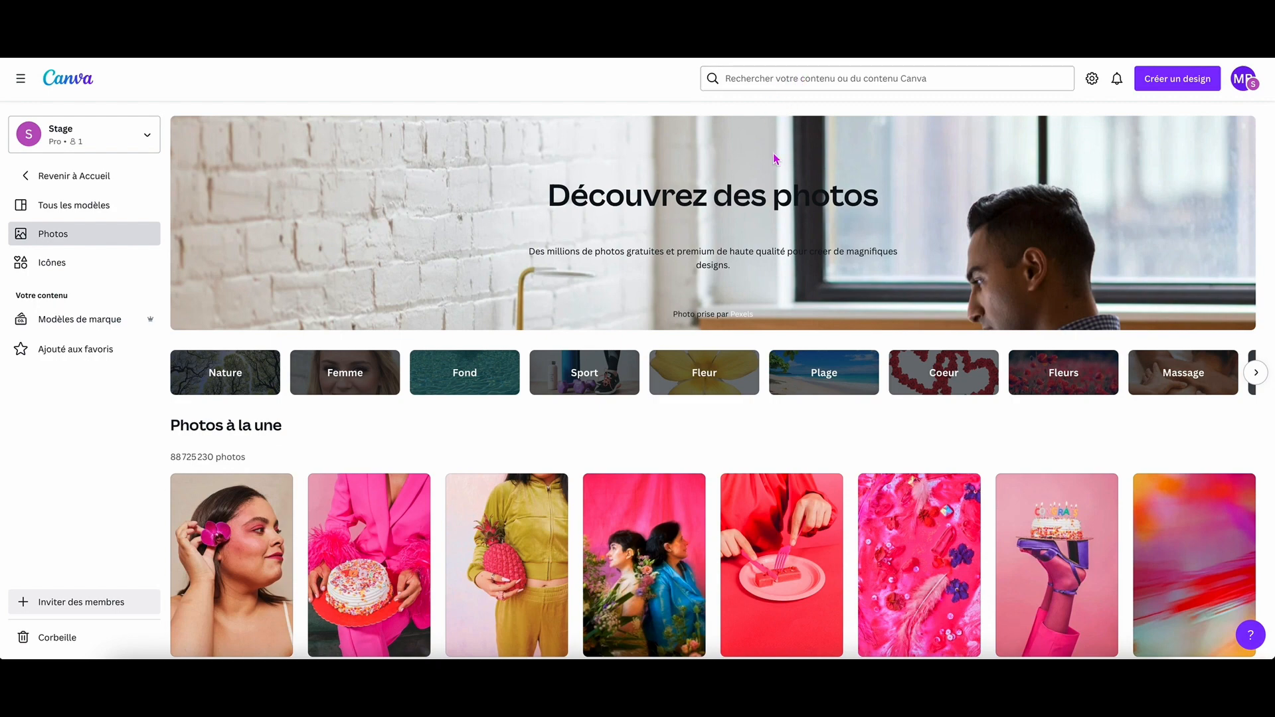
Open the icon library and browse the icons in the Réseaux sociaux theme.
{"action": "left_click", "coordinate": [52, 267]}
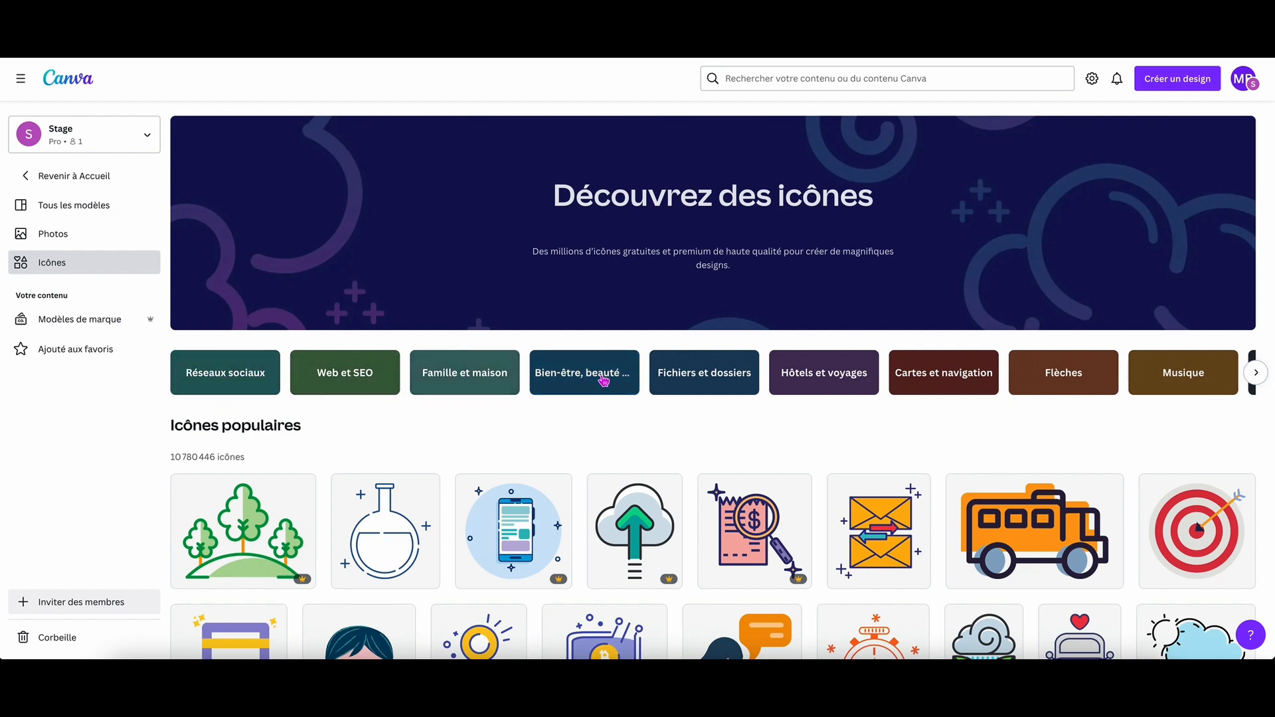
{"action": "left_click", "coordinate": [236, 381]}
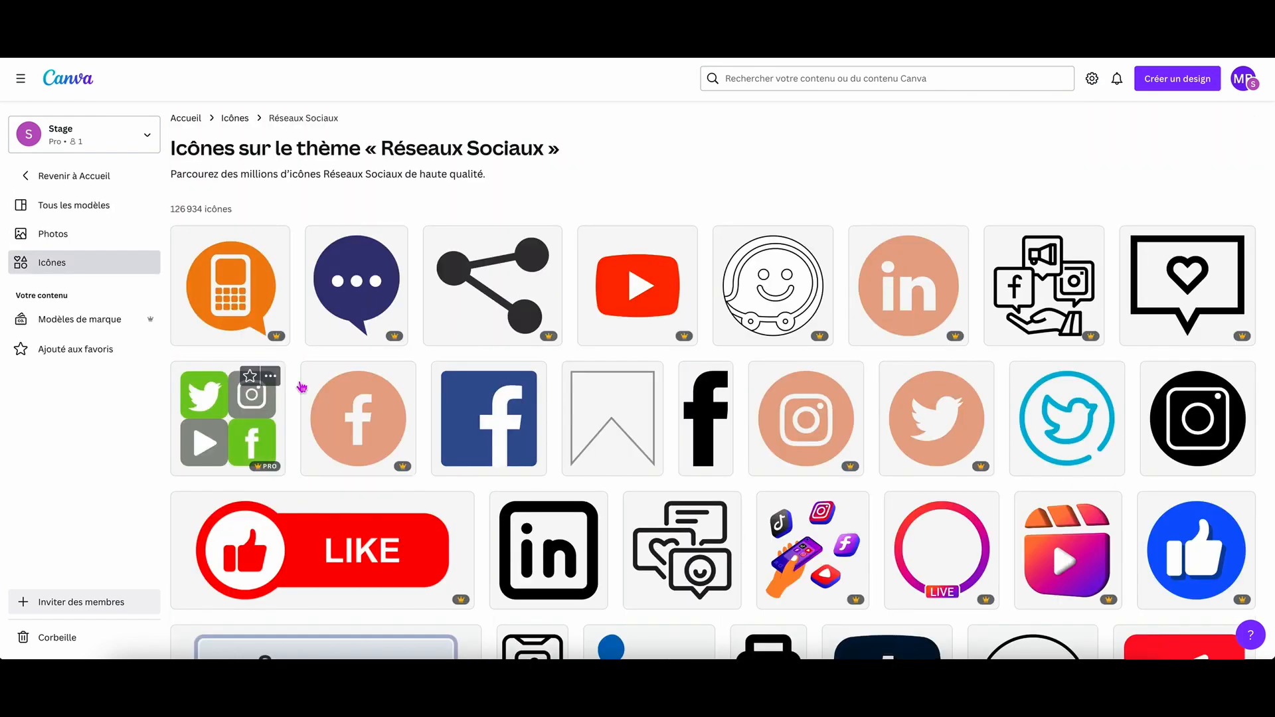
{"action": "scroll", "coordinate": [526, 391], "scroll_direction": "down", "scroll_amount": 4}
{"action": "scroll", "coordinate": [526, 390], "scroll_direction": "down", "scroll_amount": 10}
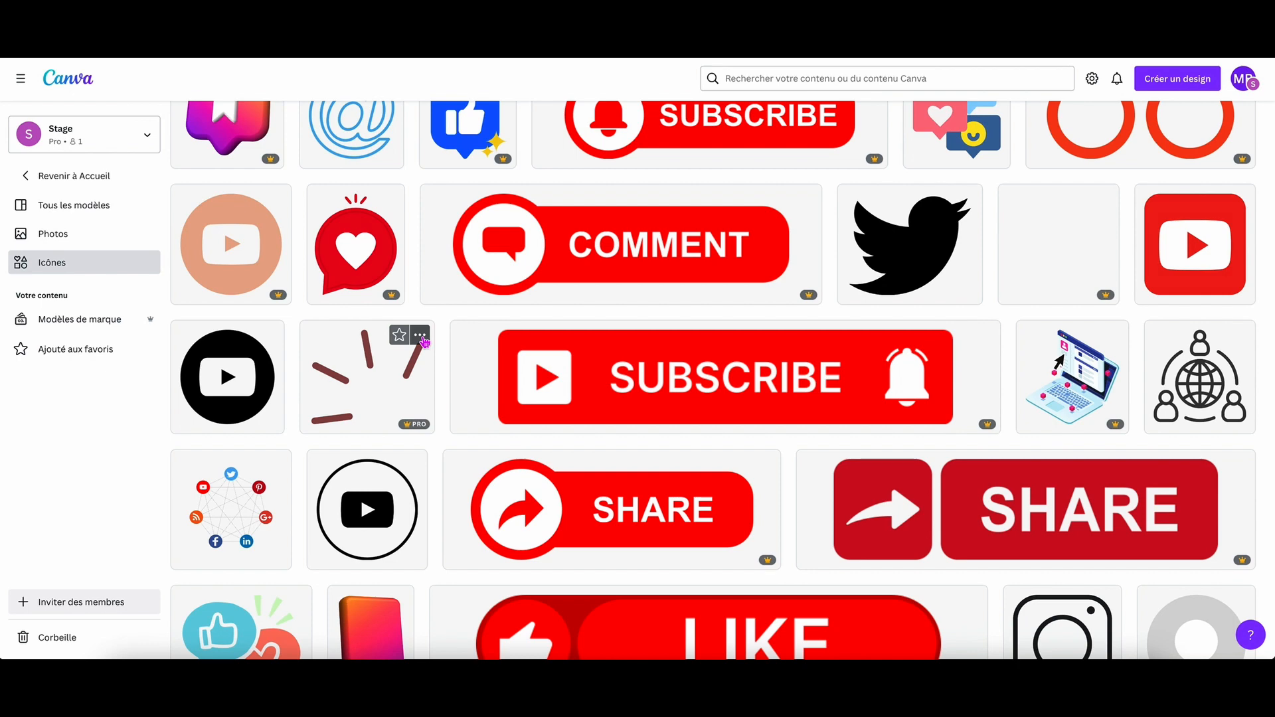
{"action": "left_click", "coordinate": [400, 337]}
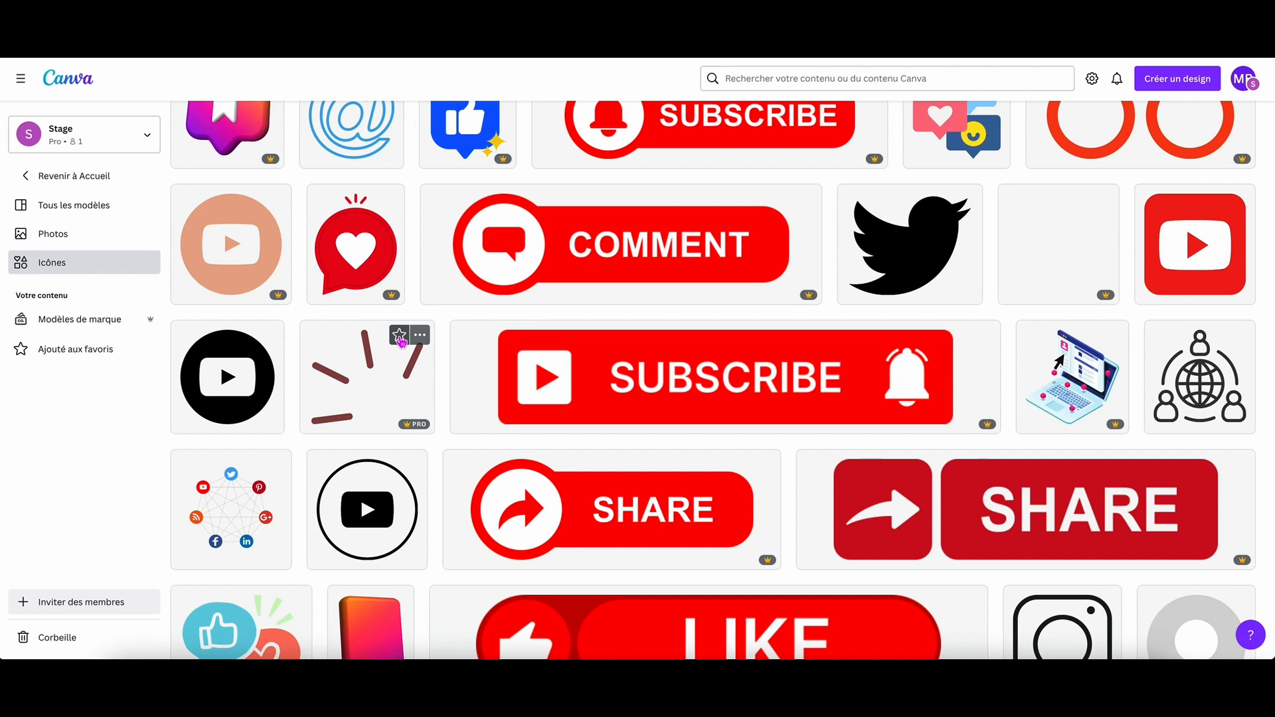
{"action": "scroll", "coordinate": [436, 347], "scroll_direction": "up", "scroll_amount": 1}
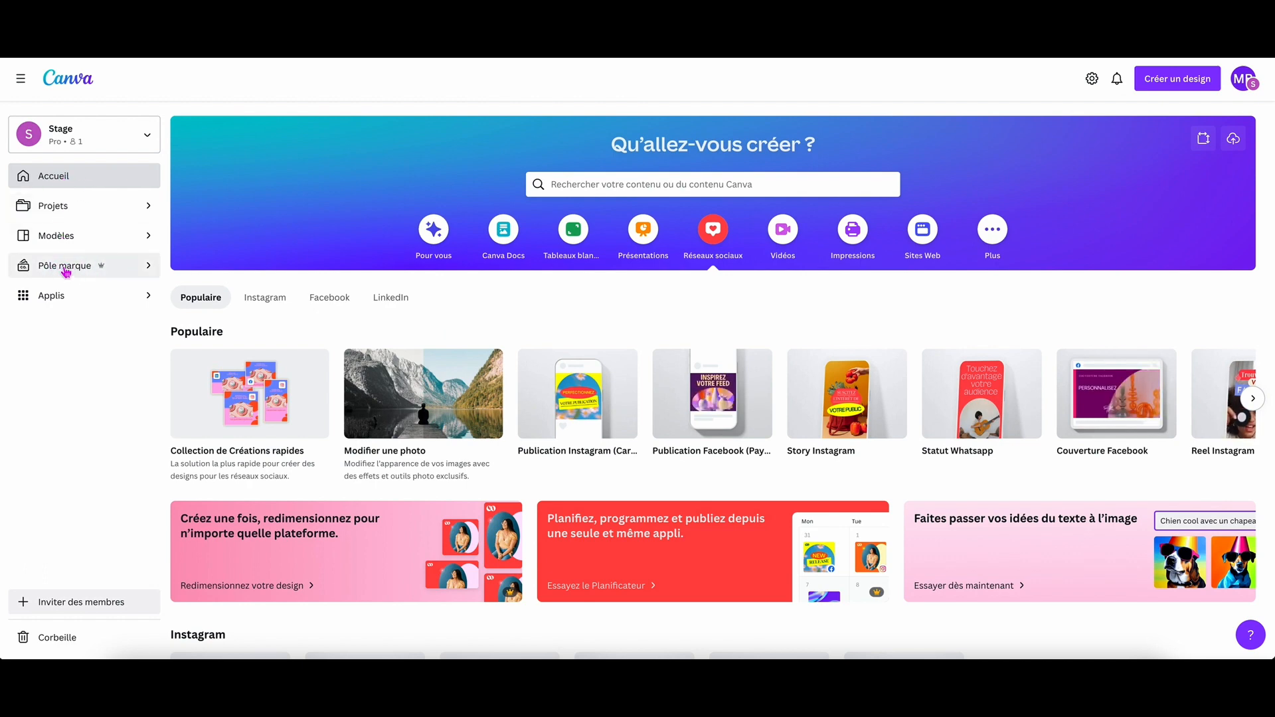
Open The Biz Maker Lab visual identity in the Pôle marque and view its colours, fonts and photos.
{"action": "left_click", "coordinate": [104, 266]}
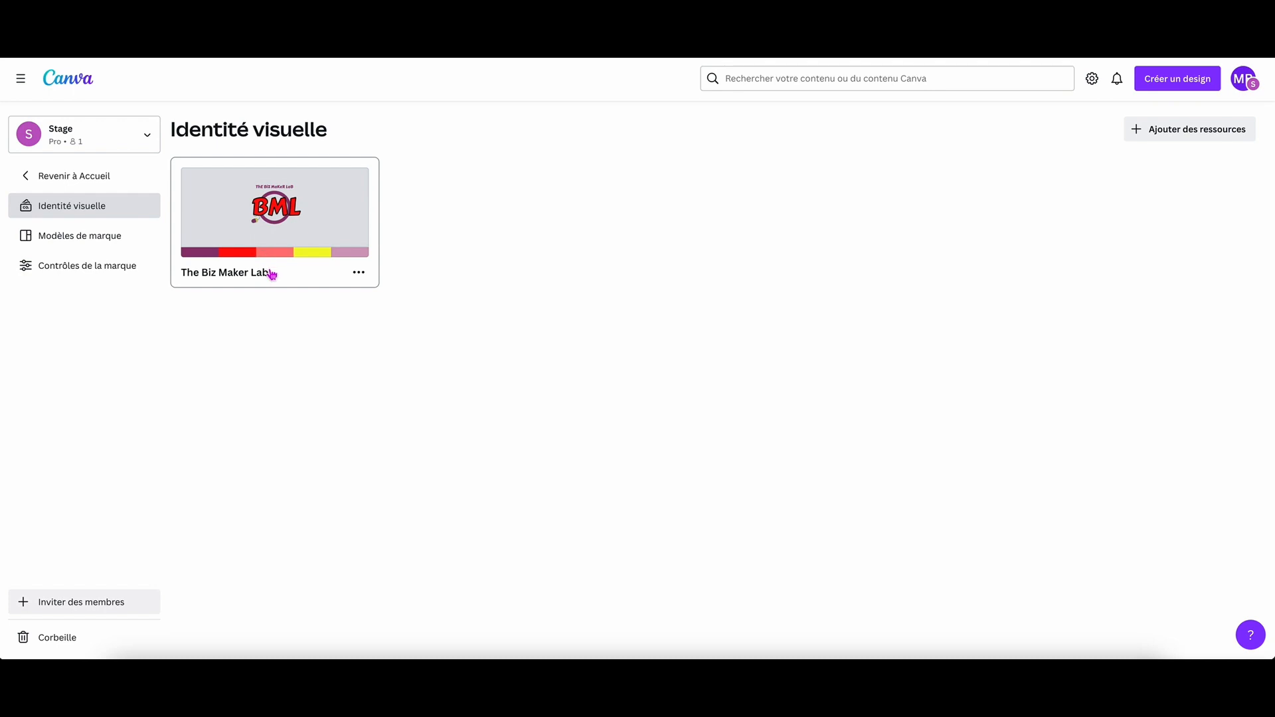
{"action": "left_click", "coordinate": [222, 224]}
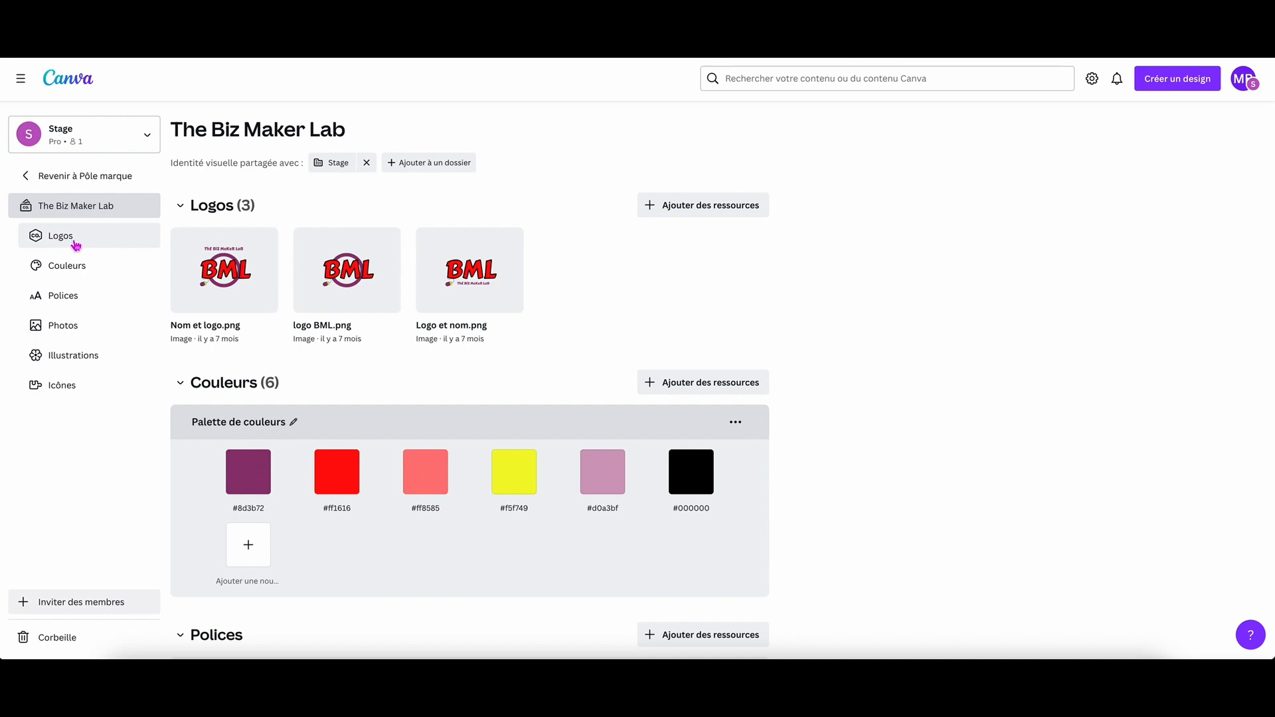
{"action": "left_click", "coordinate": [67, 269]}
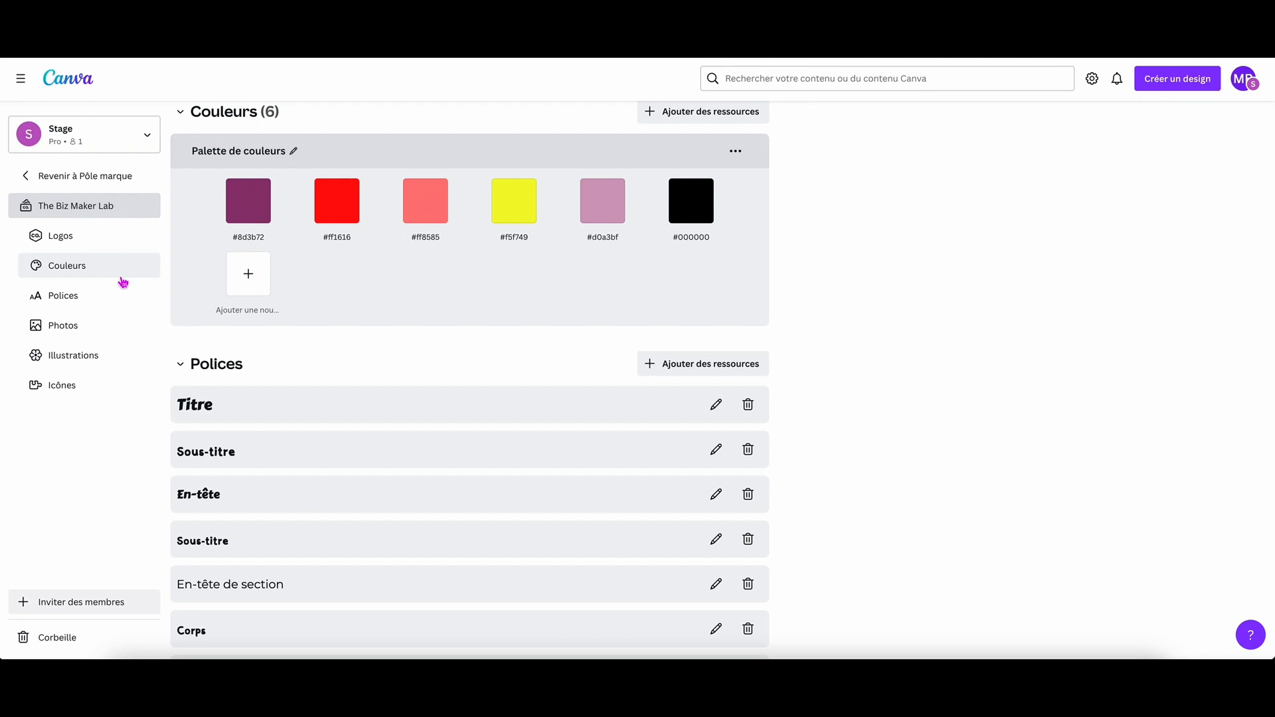
{"action": "left_click", "coordinate": [60, 302]}
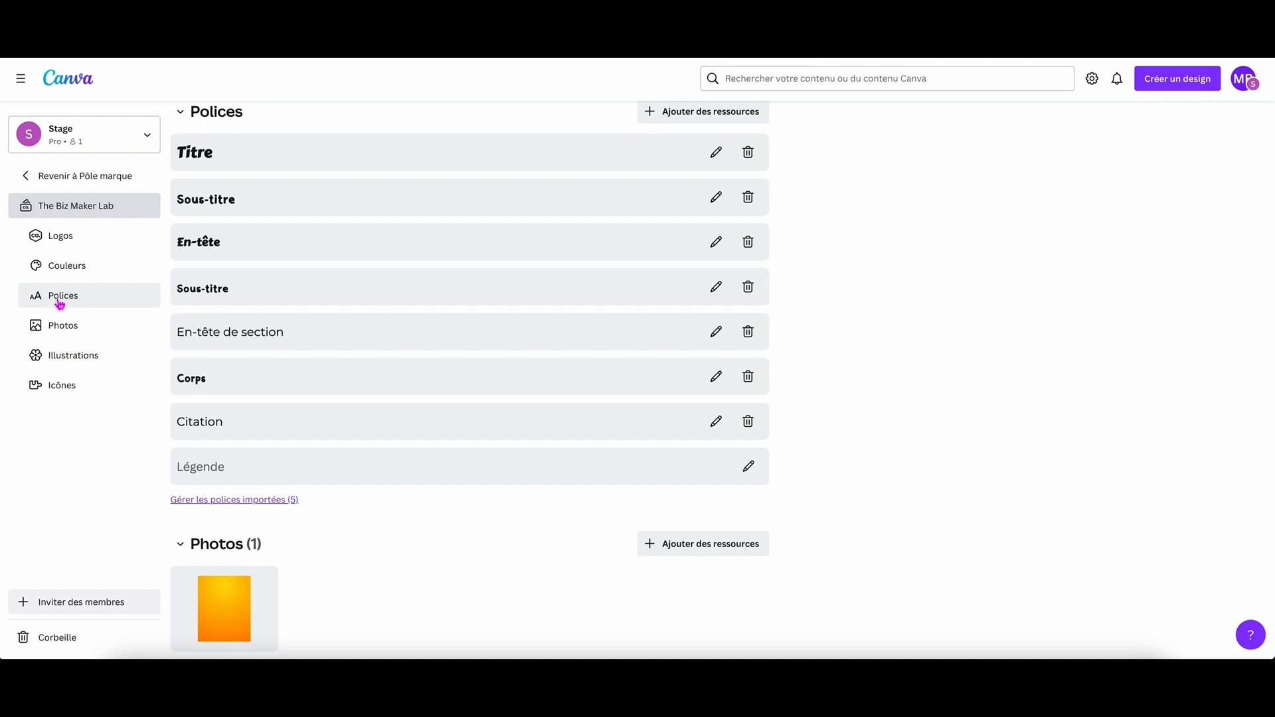
{"action": "left_click", "coordinate": [69, 325]}
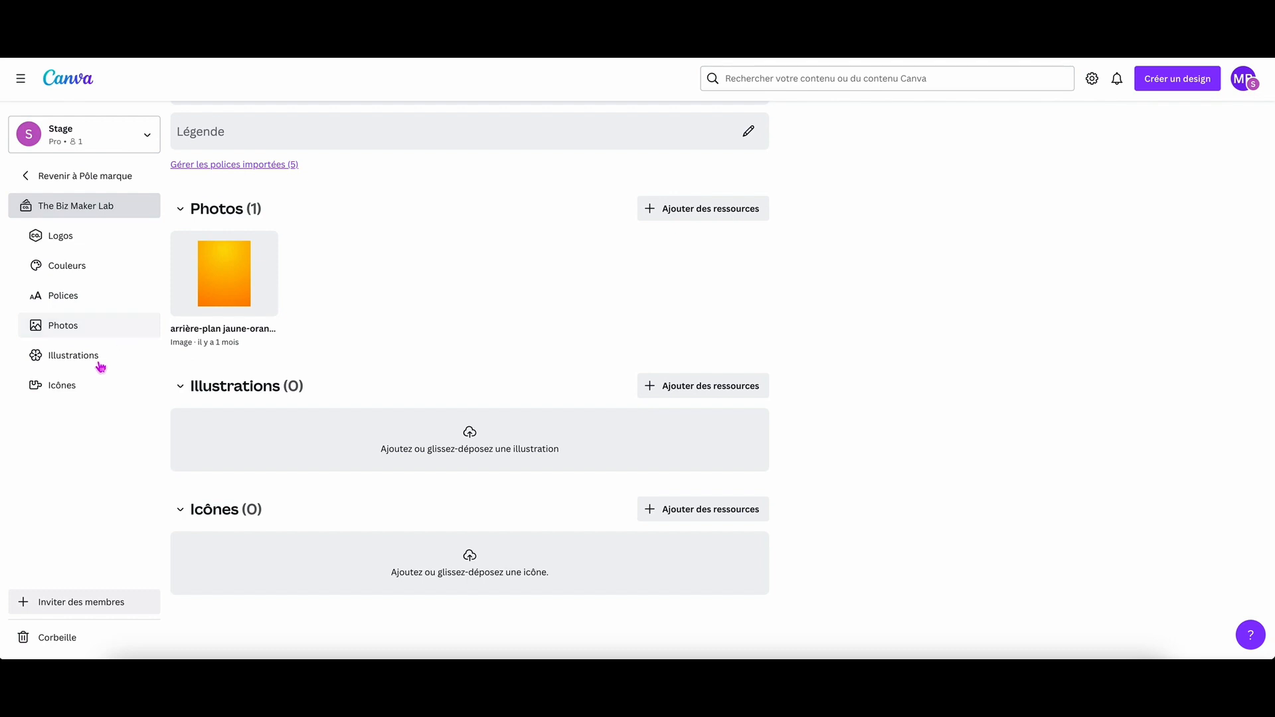
Check the Illustrations section of the brand identity, return to the home page and open the Applis section.
{"action": "left_click", "coordinate": [72, 361]}
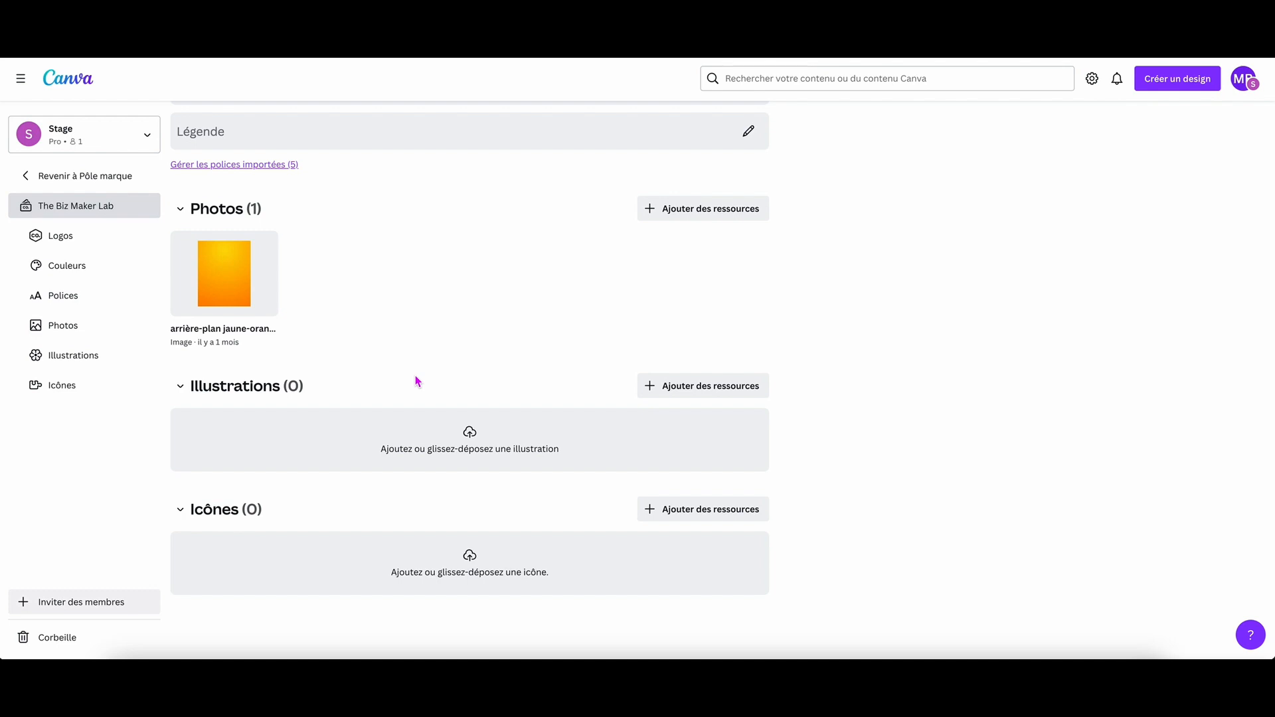
{"action": "left_click", "coordinate": [65, 84]}
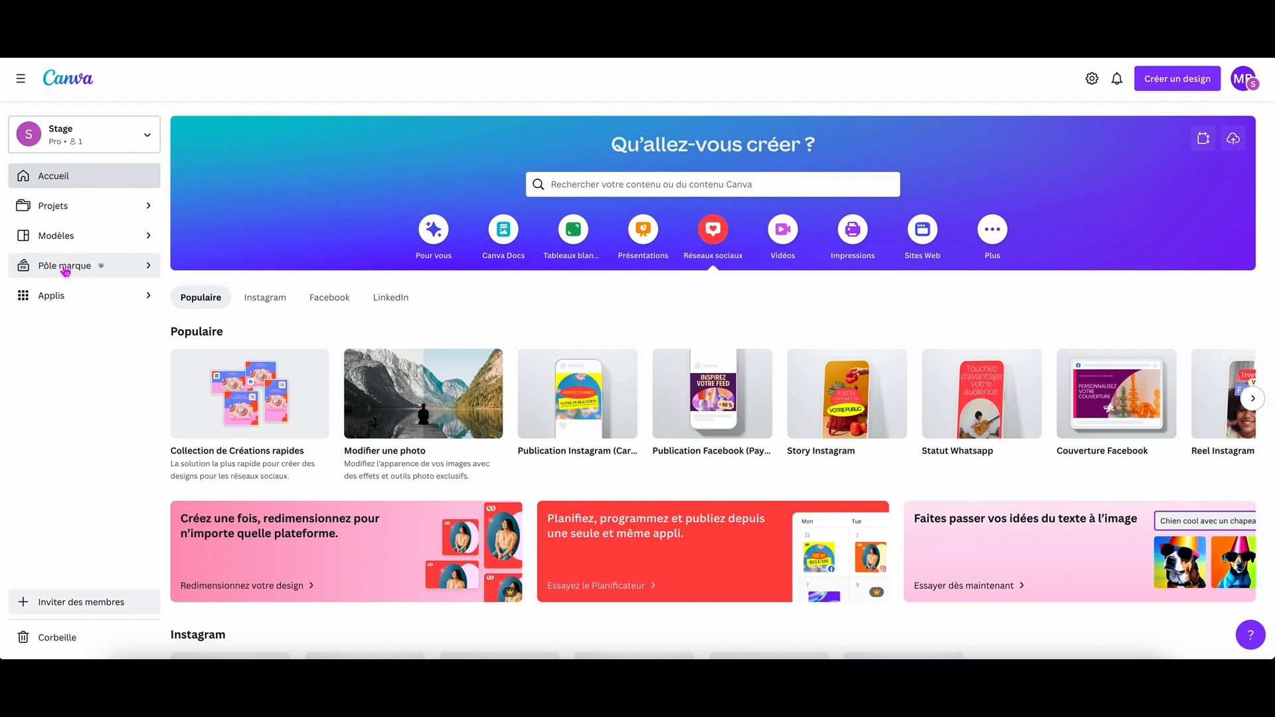
{"action": "left_click", "coordinate": [84, 299]}
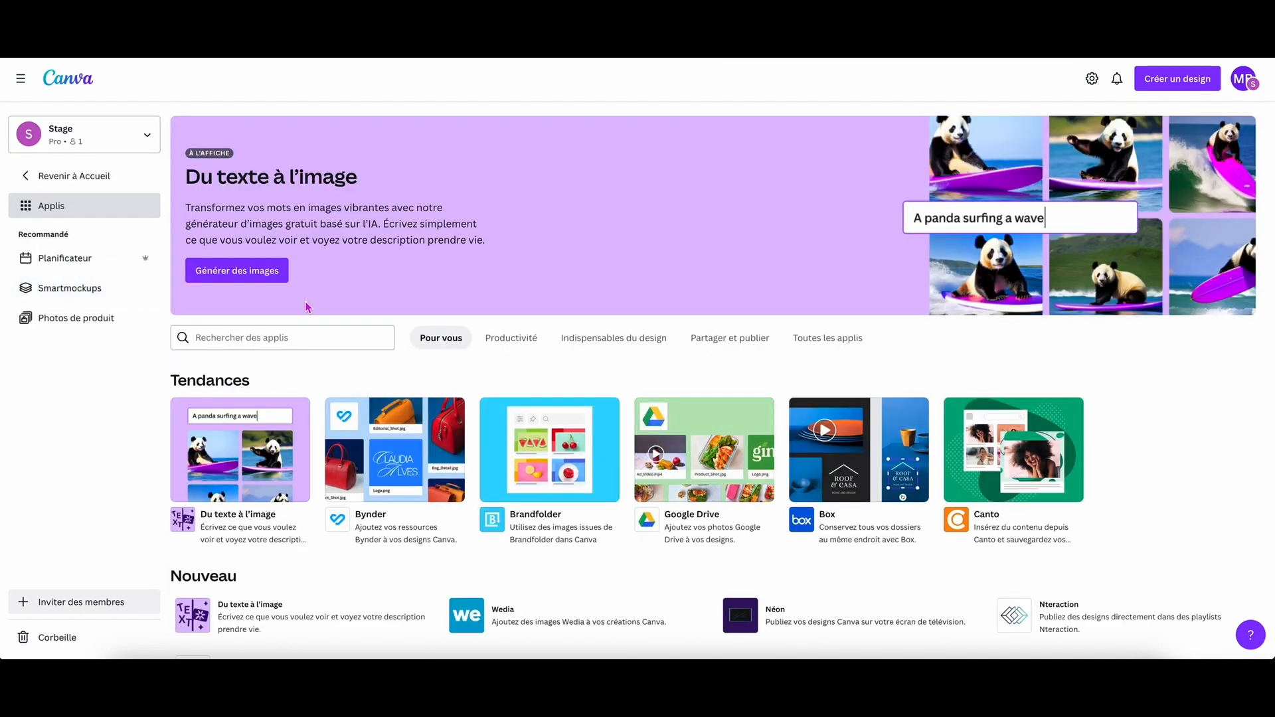
{"action": "scroll", "coordinate": [493, 321], "scroll_direction": "down", "scroll_amount": 1}
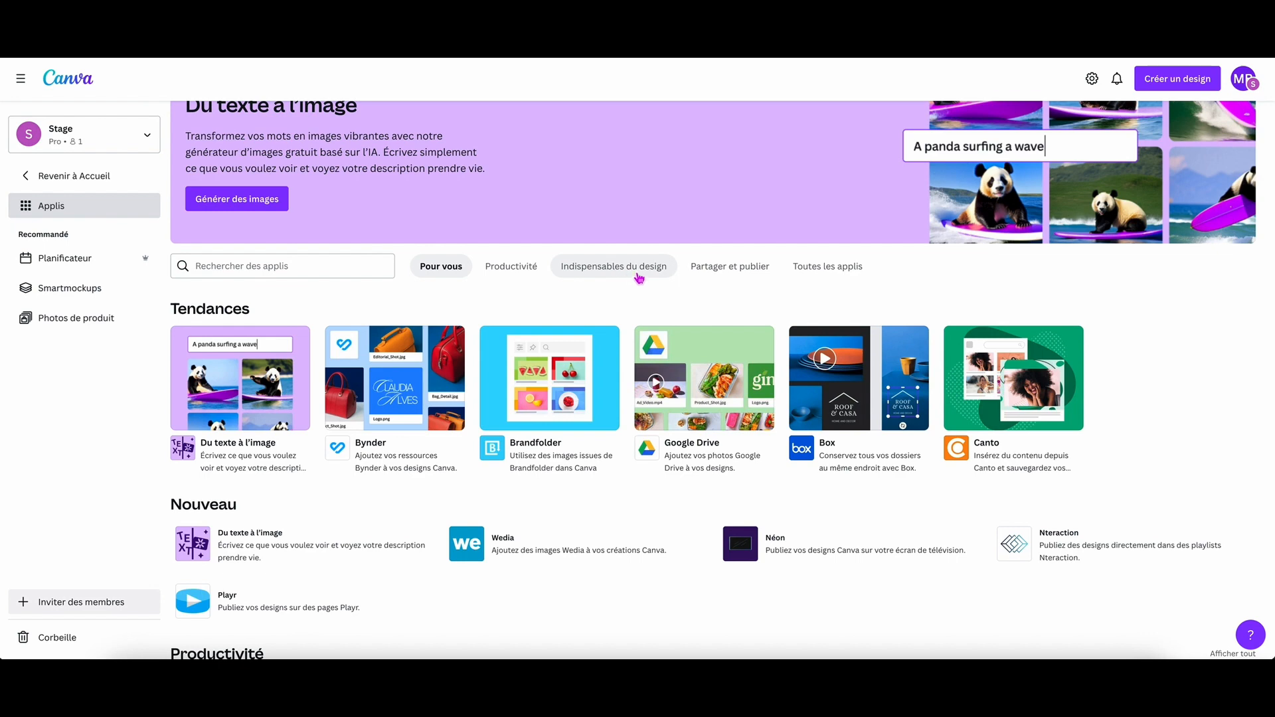
Display all available apps in the Applis section and browse the complete list to its end.
{"action": "left_click", "coordinate": [827, 272]}
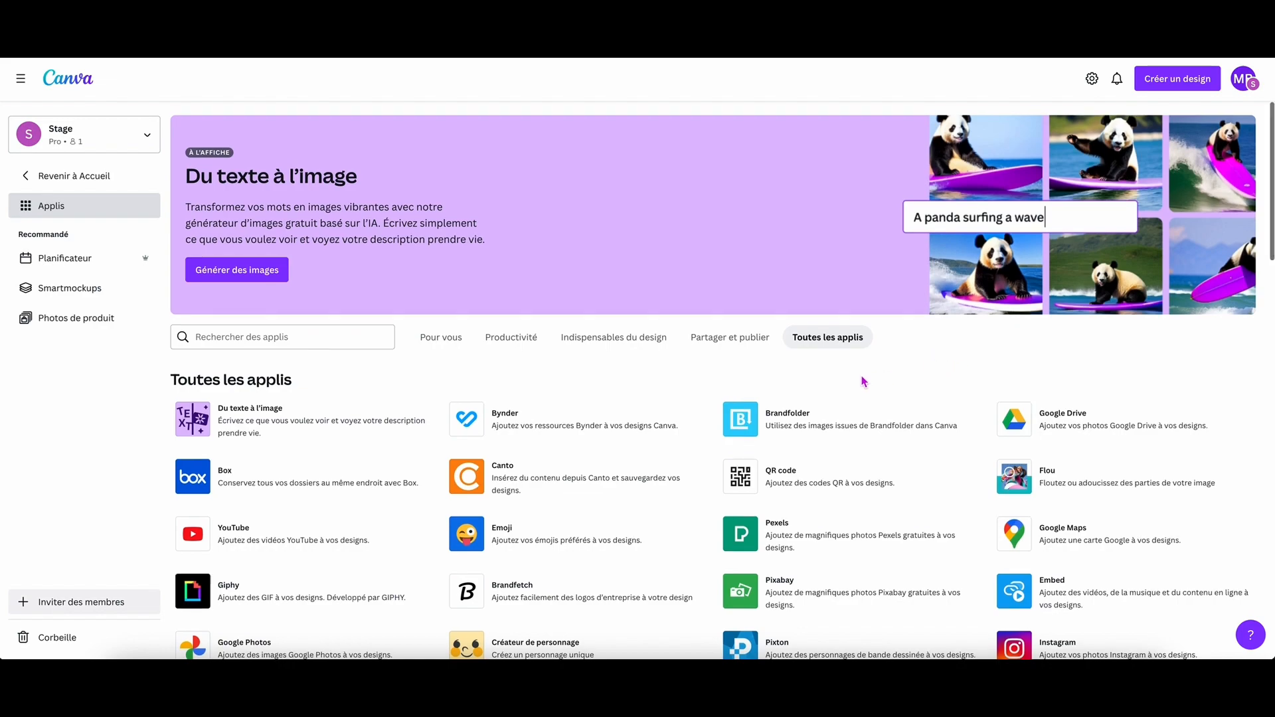
{"action": "scroll", "coordinate": [863, 372], "scroll_direction": "down", "scroll_amount": 5}
{"action": "scroll", "coordinate": [786, 357], "scroll_direction": "down", "scroll_amount": 14}
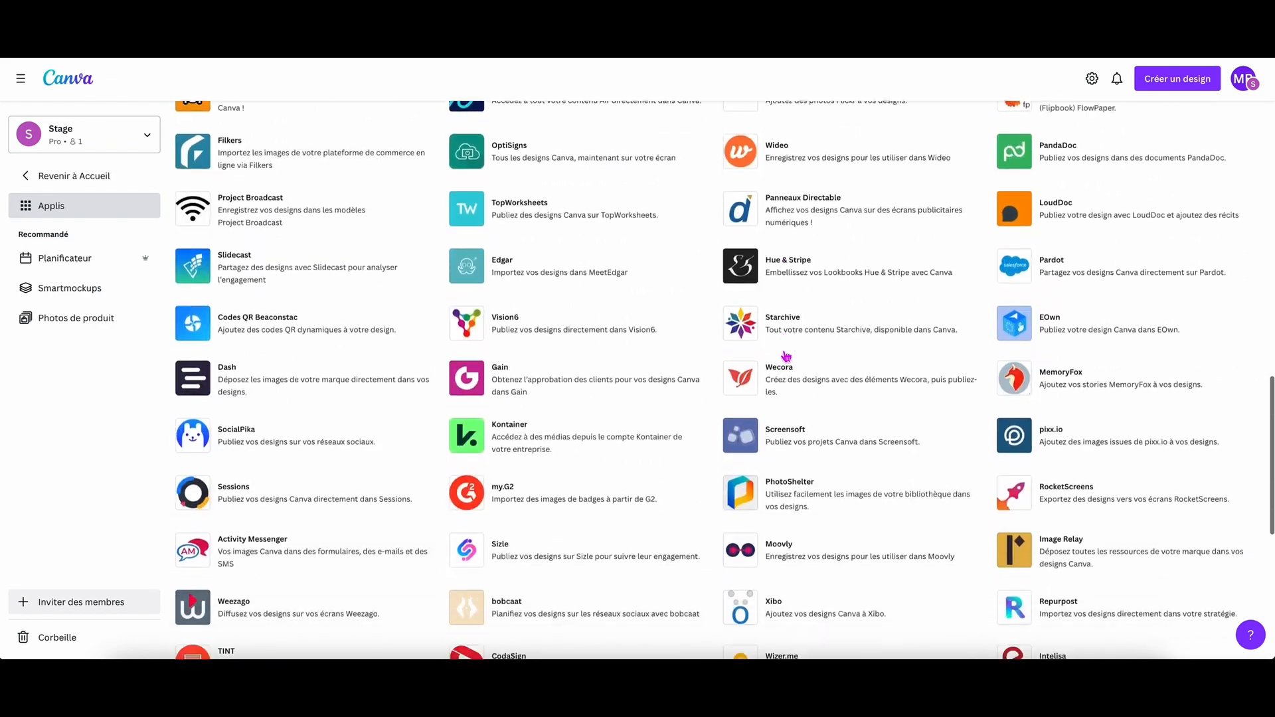
{"action": "scroll", "coordinate": [335, 508], "scroll_direction": "up", "scroll_amount": 6}
{"action": "scroll", "coordinate": [335, 508], "scroll_direction": "down", "scroll_amount": 5}
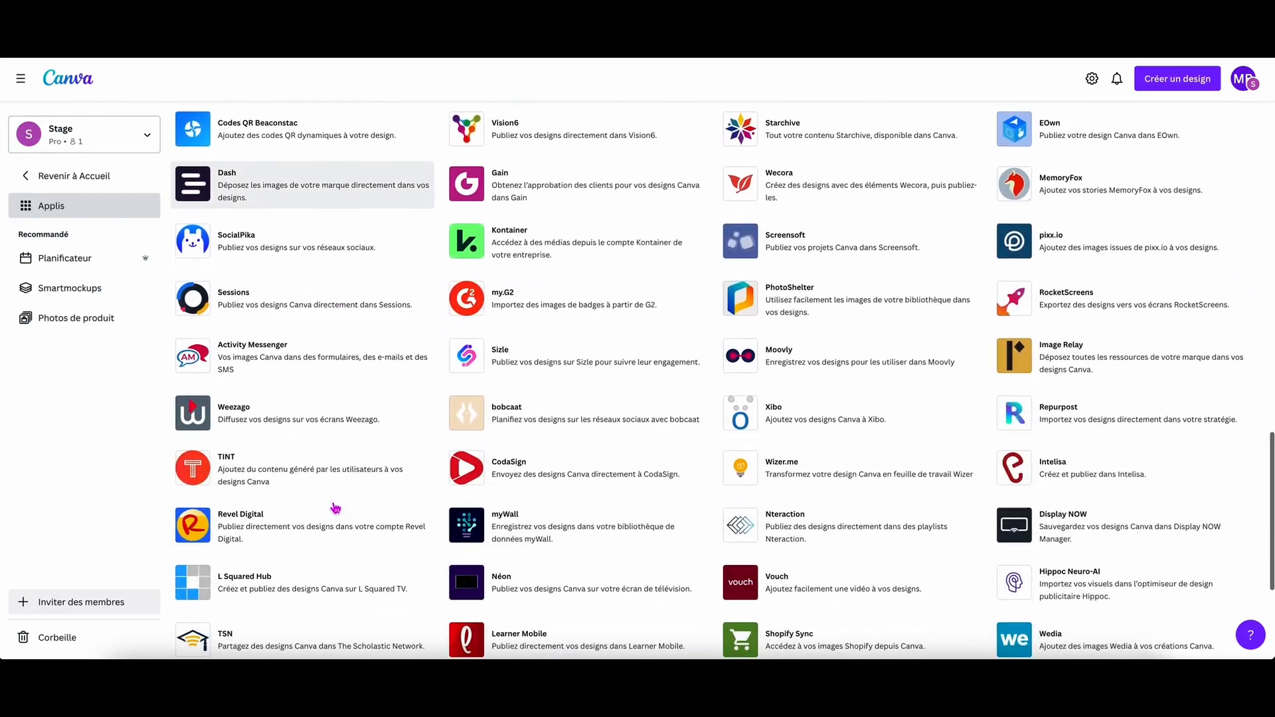
{"action": "scroll", "coordinate": [335, 508], "scroll_direction": "down", "scroll_amount": 3}
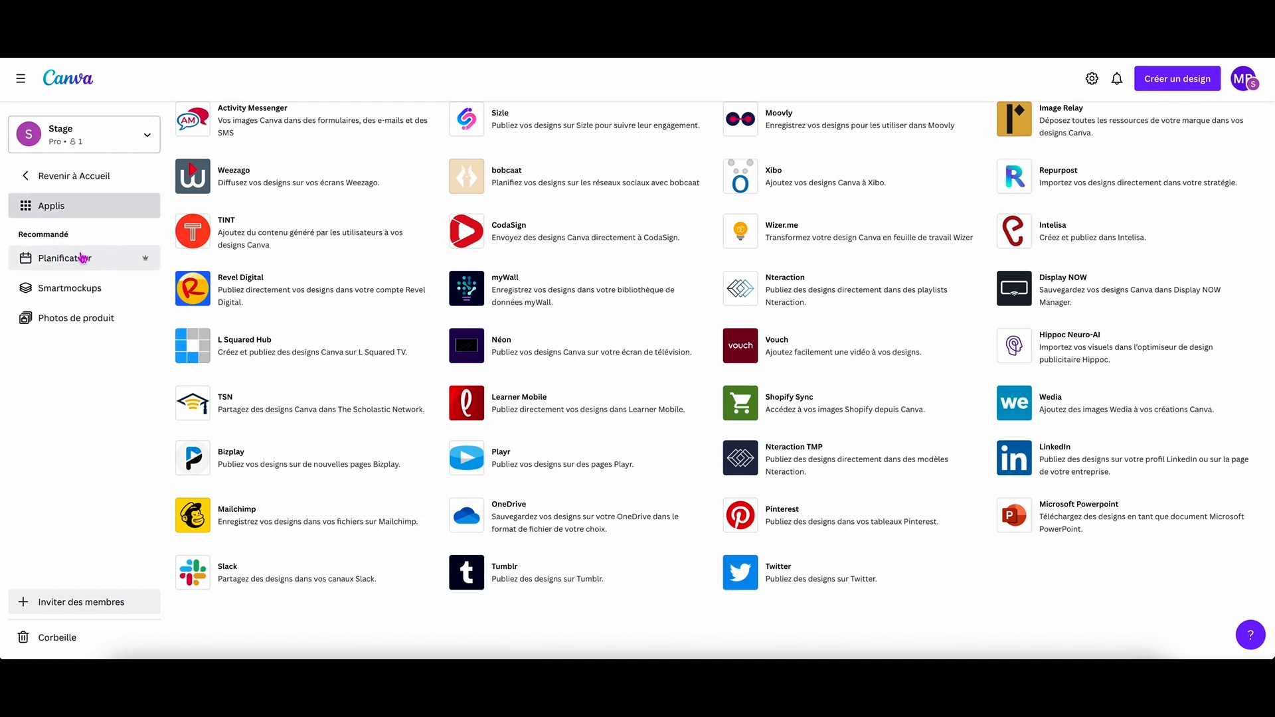
View the recommended Planificateur, Smartmockups and Photos de produit pages, including the new mockups, and return to the home page.
{"action": "left_click", "coordinate": [70, 263]}
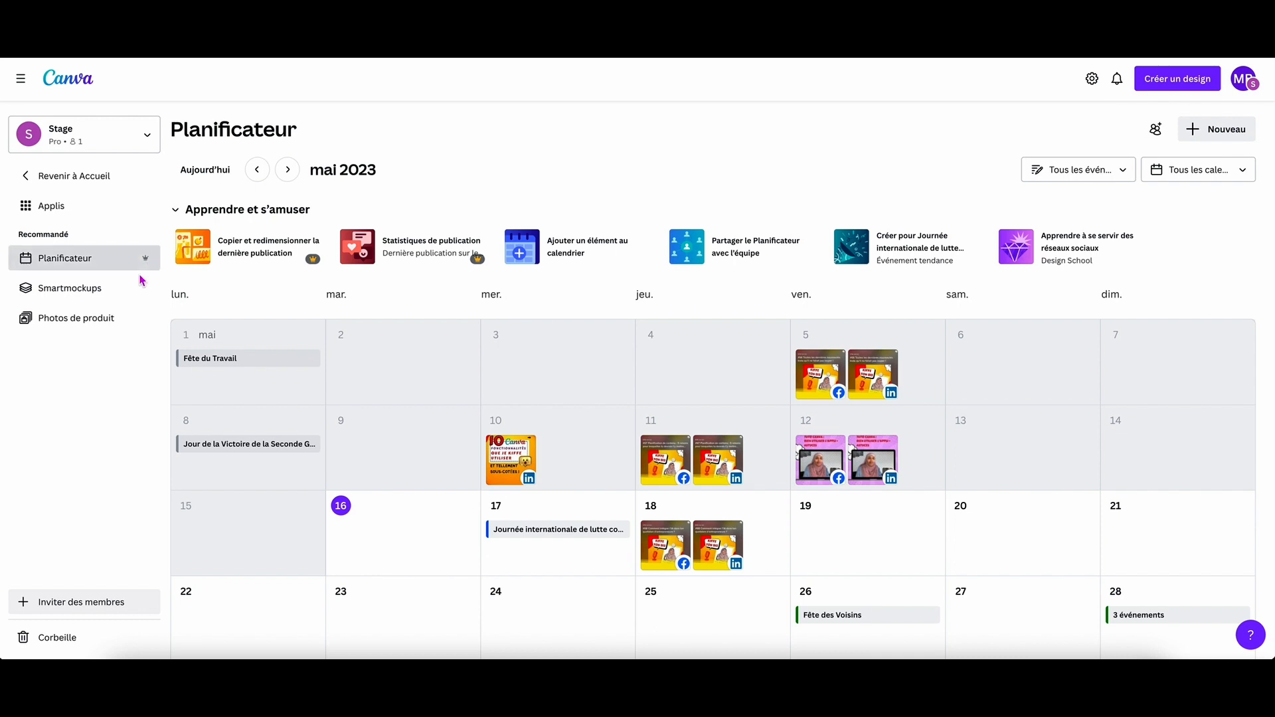
{"action": "left_click", "coordinate": [75, 292]}
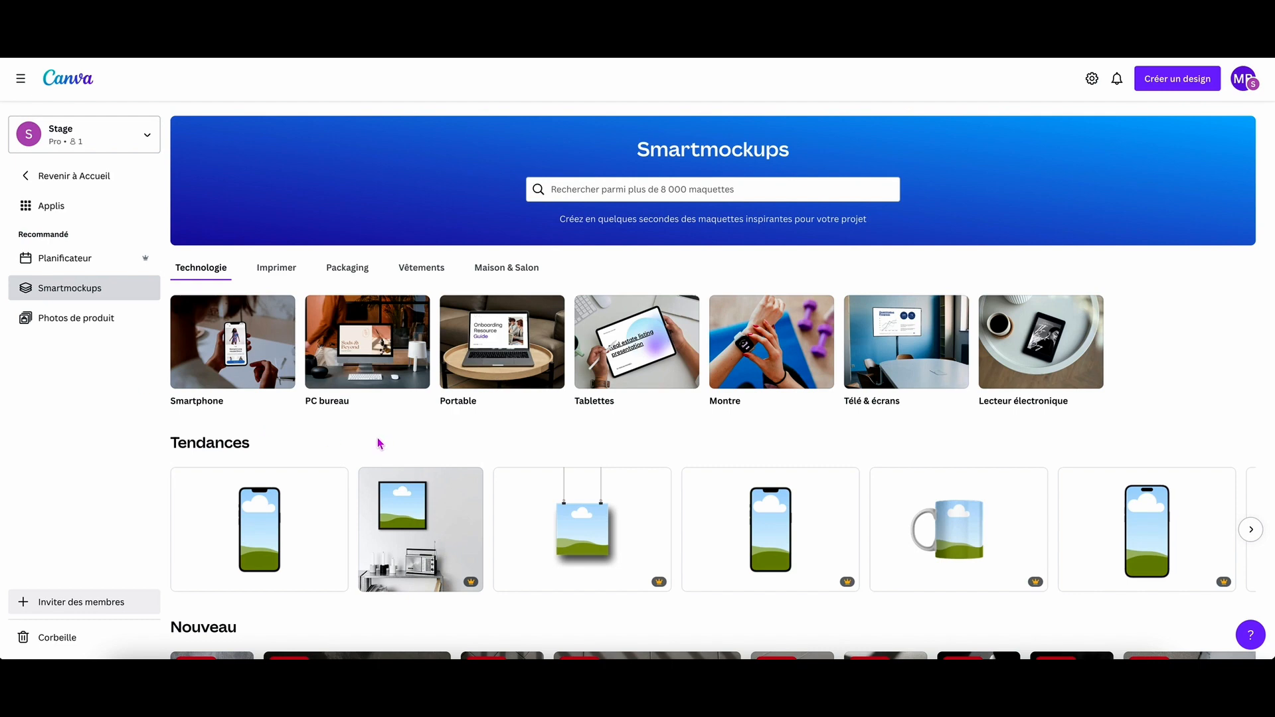
{"action": "scroll", "coordinate": [378, 444], "scroll_direction": "down", "scroll_amount": 3}
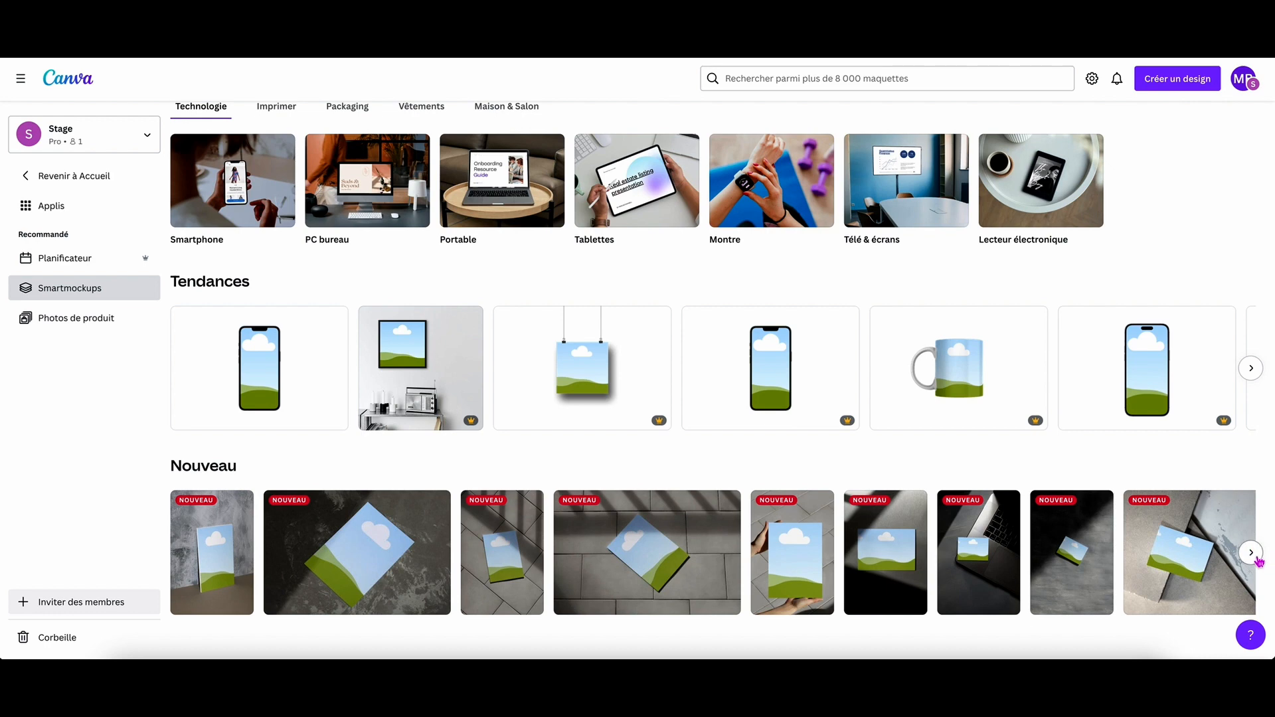
{"action": "left_click", "coordinate": [1251, 553]}
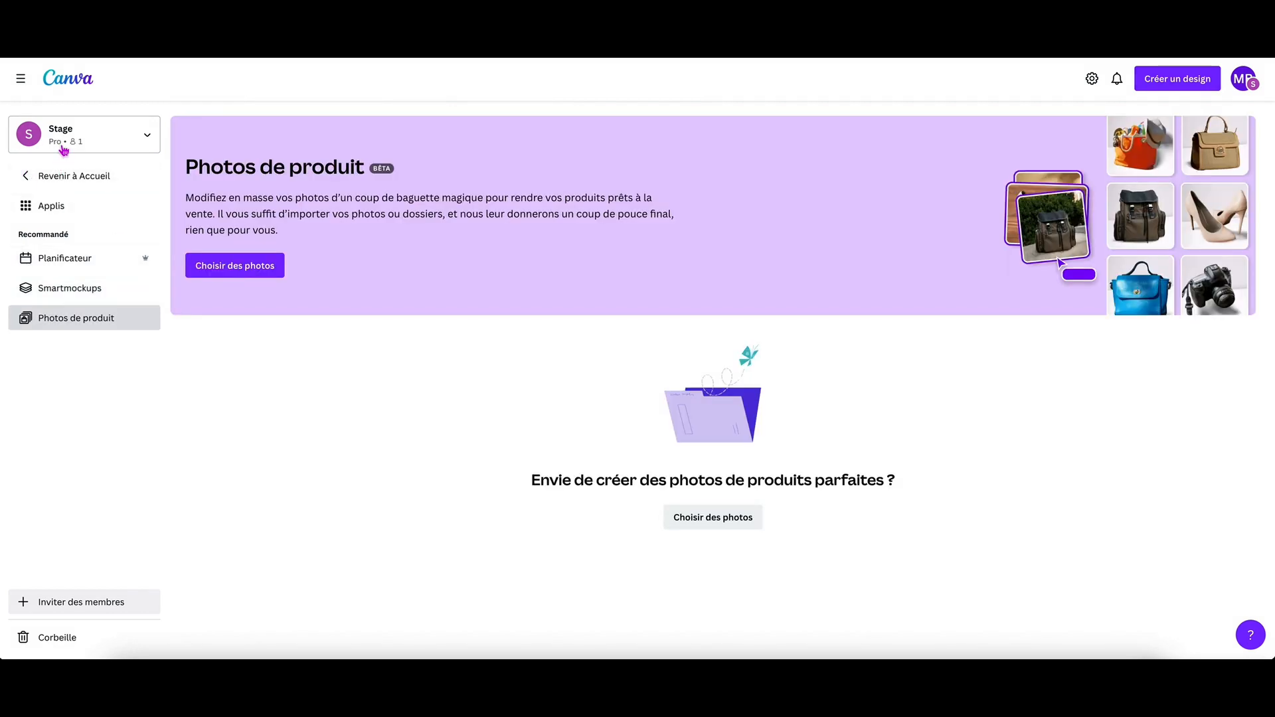
{"action": "left_click", "coordinate": [73, 82]}
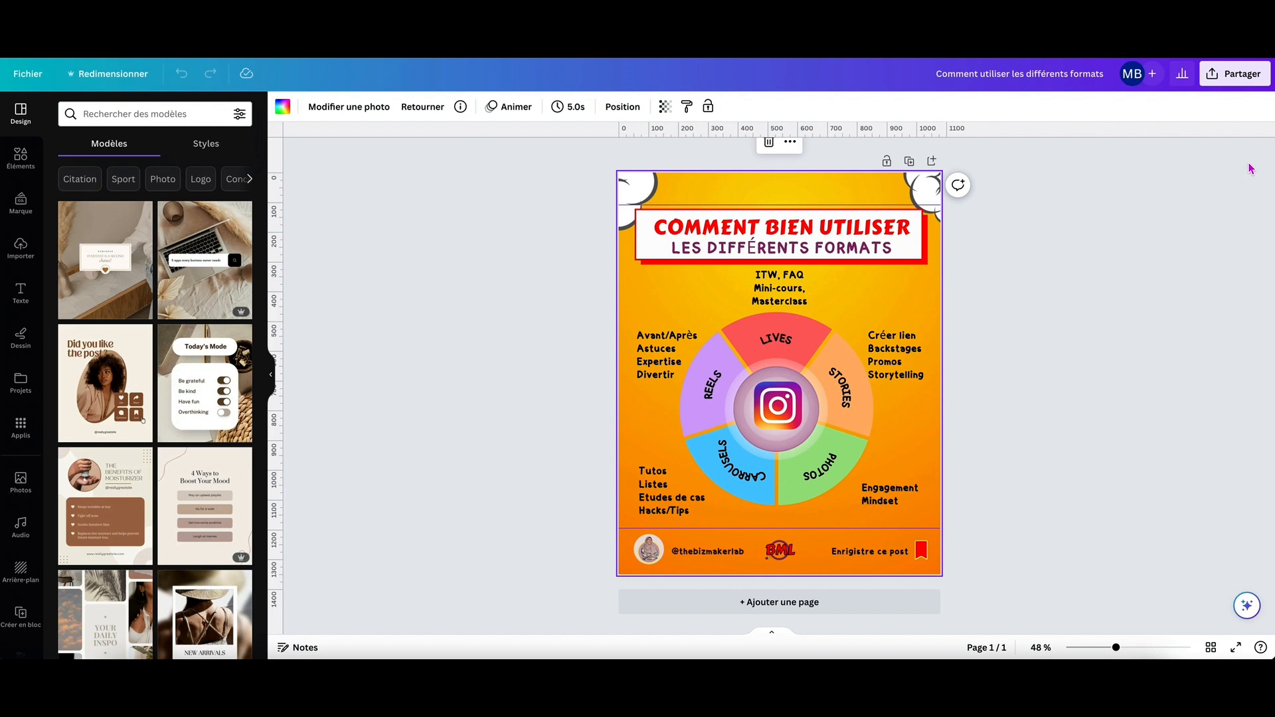
Open the full list of sharing options for the Instagram formats design, examine its sharing, social, saving and messaging categories, and close it.
{"action": "left_click", "coordinate": [1226, 78]}
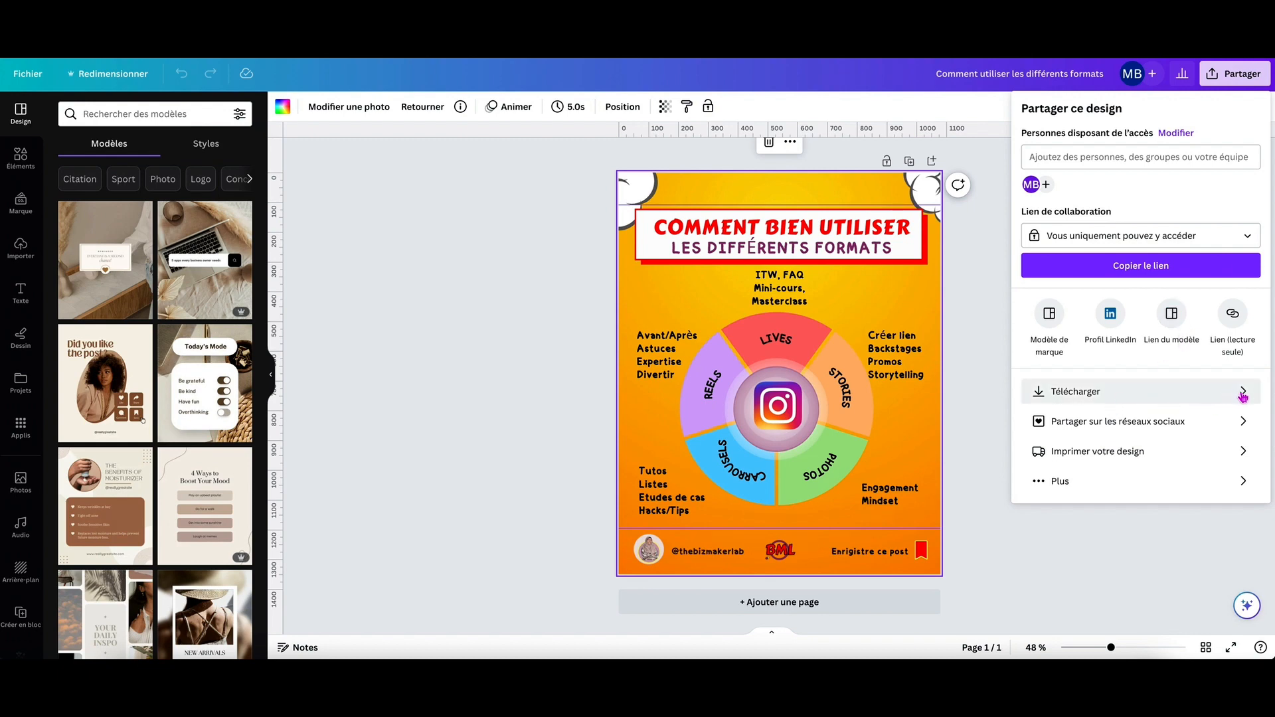
{"action": "left_click", "coordinate": [1067, 484]}
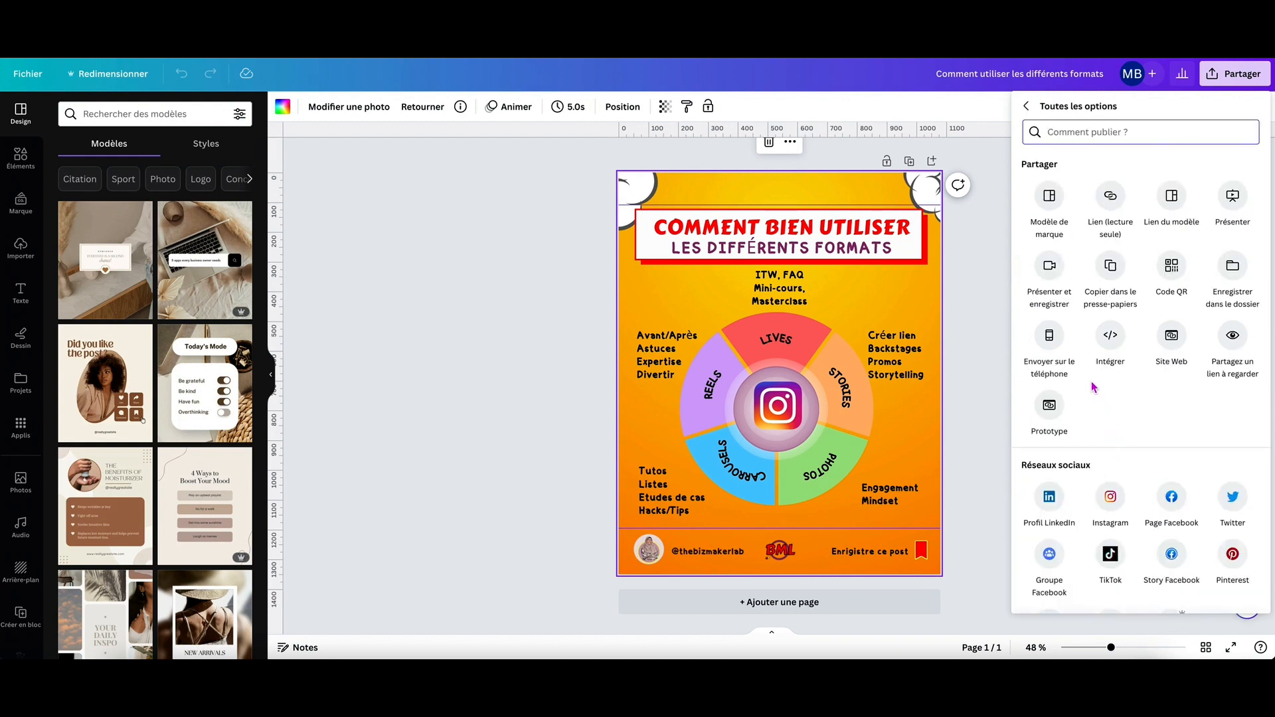
{"action": "scroll", "coordinate": [1093, 387], "scroll_direction": "down", "scroll_amount": 5}
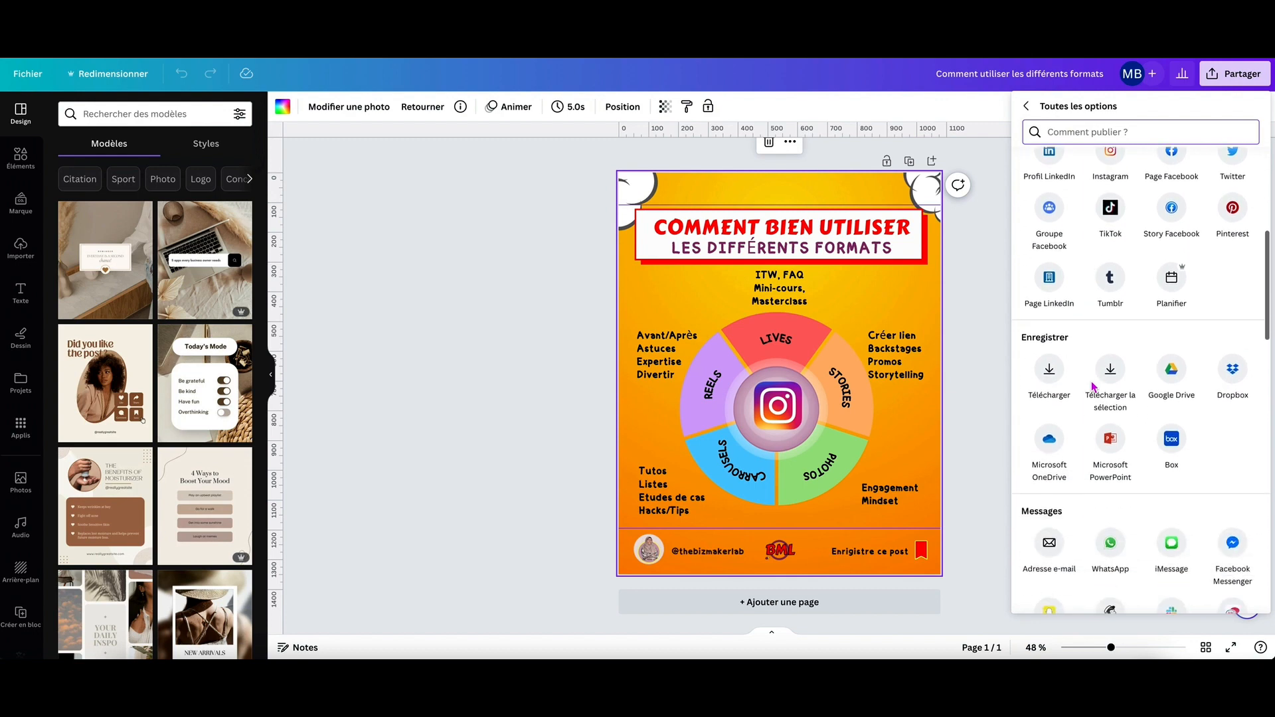
{"action": "scroll", "coordinate": [1092, 387], "scroll_direction": "up", "scroll_amount": 5}
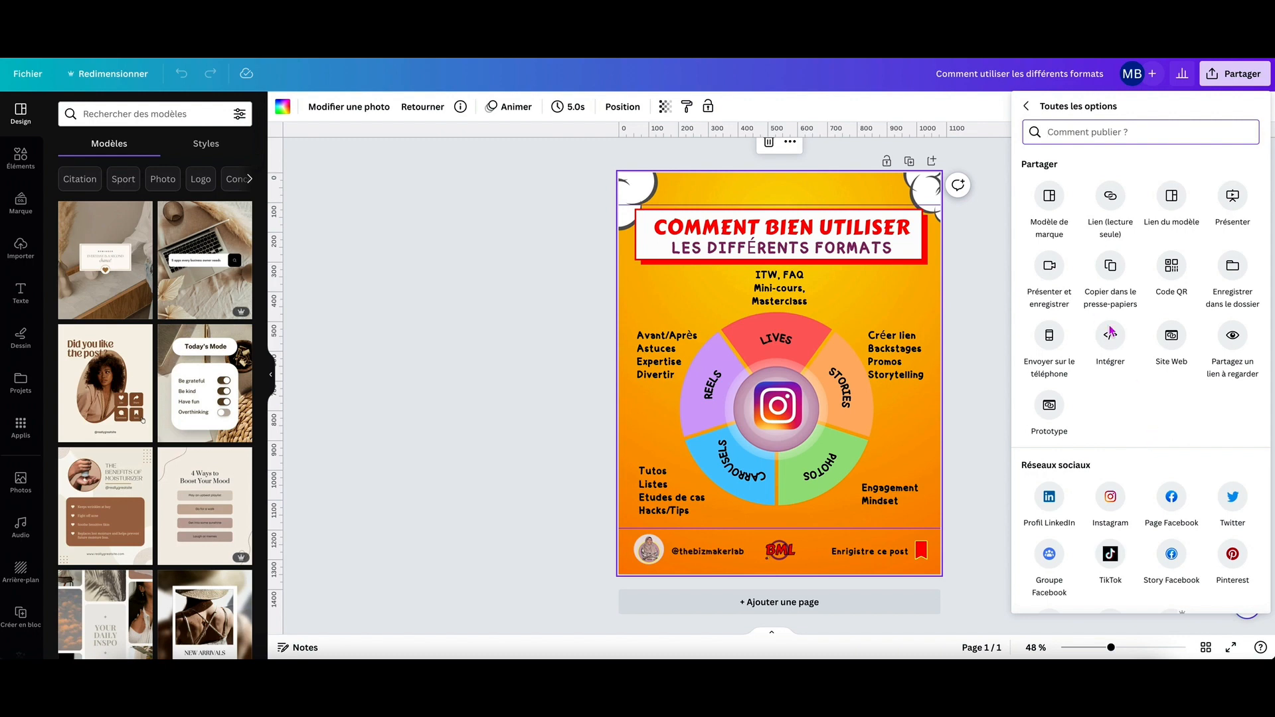
{"action": "scroll", "coordinate": [1089, 395], "scroll_direction": "down", "scroll_amount": 1}
{"action": "scroll", "coordinate": [1089, 395], "scroll_direction": "up", "scroll_amount": 1}
{"action": "scroll", "coordinate": [1056, 338], "scroll_direction": "down", "scroll_amount": 5}
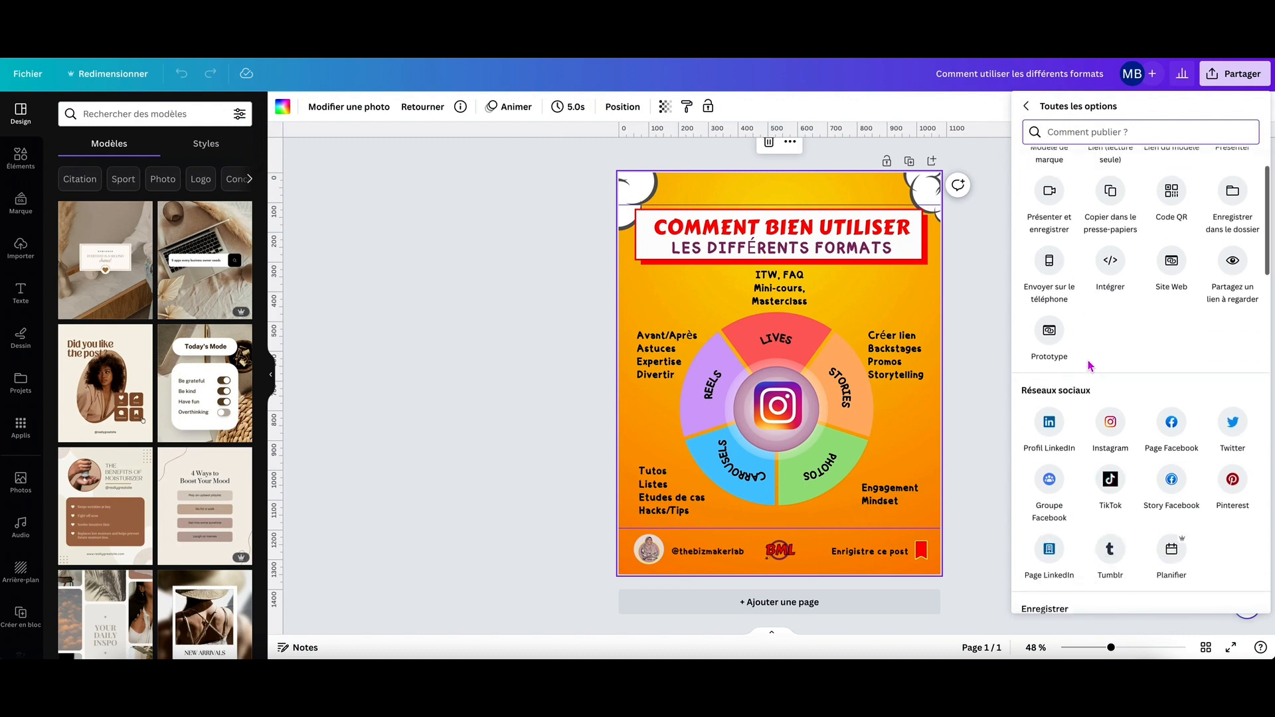
{"action": "scroll", "coordinate": [1106, 371], "scroll_direction": "down", "scroll_amount": 2}
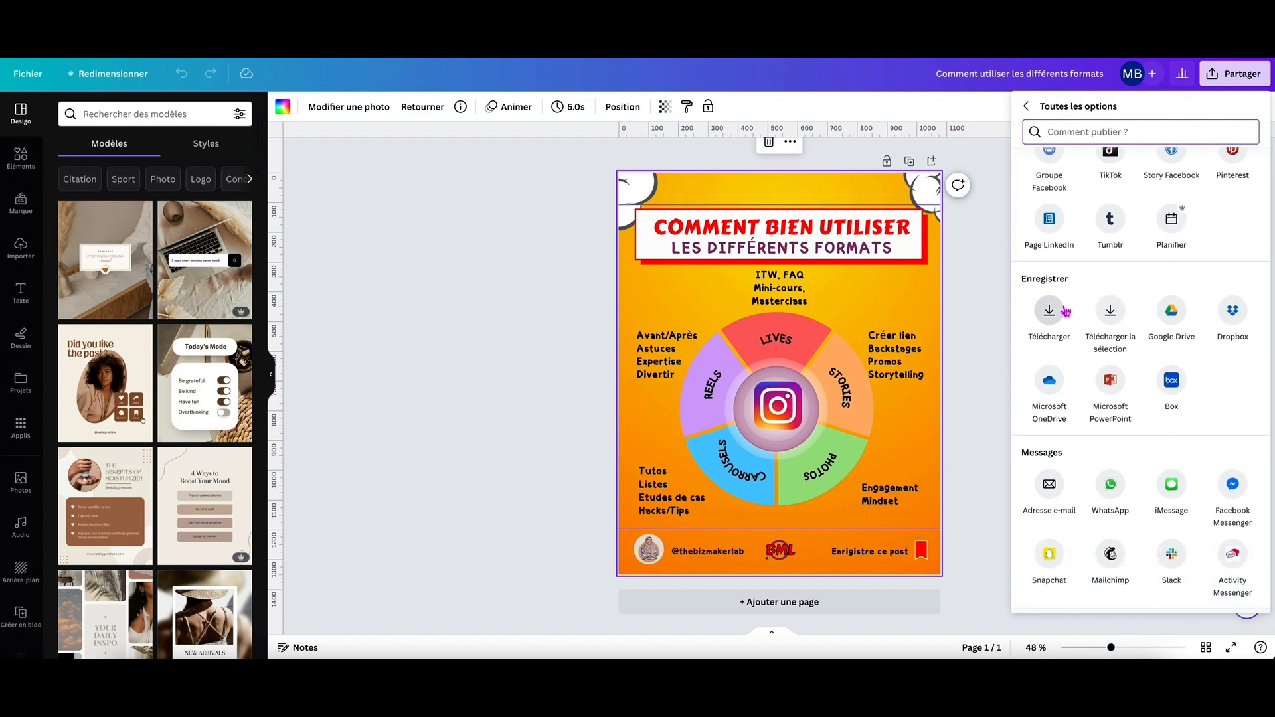
{"action": "scroll", "coordinate": [1193, 395], "scroll_direction": "down", "scroll_amount": 5}
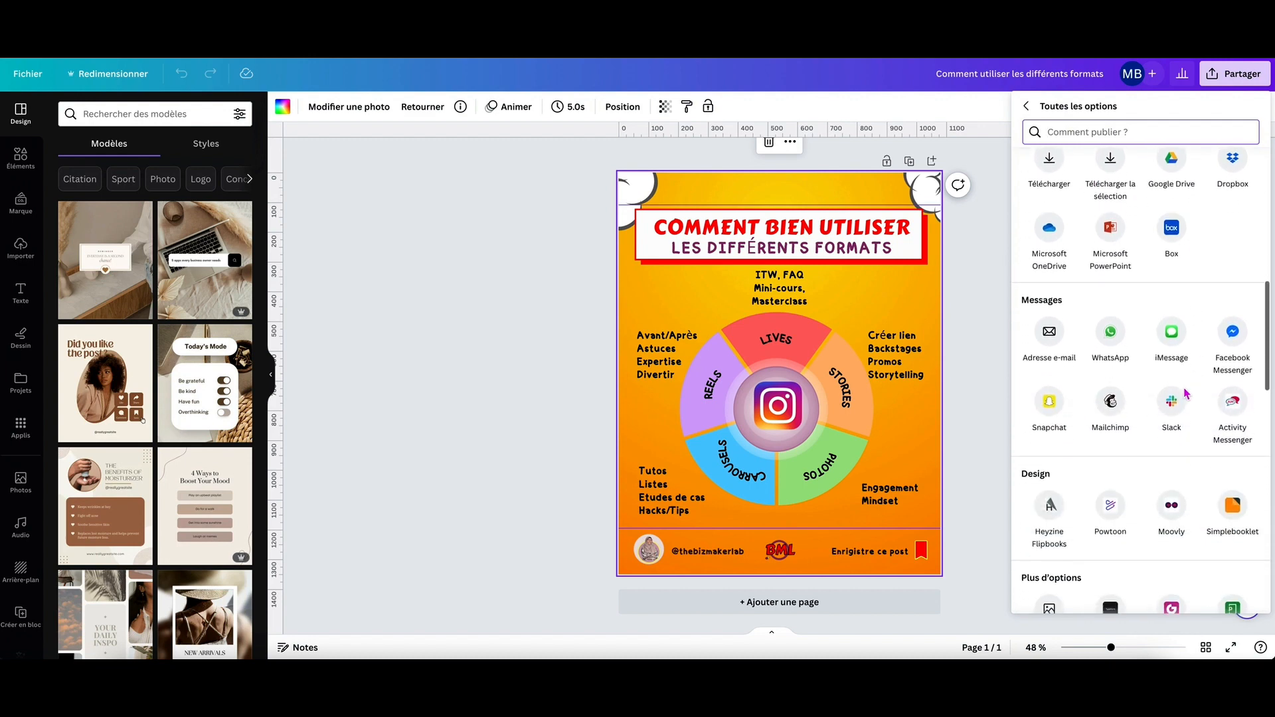
{"action": "scroll", "coordinate": [1070, 388], "scroll_direction": "down", "scroll_amount": 5}
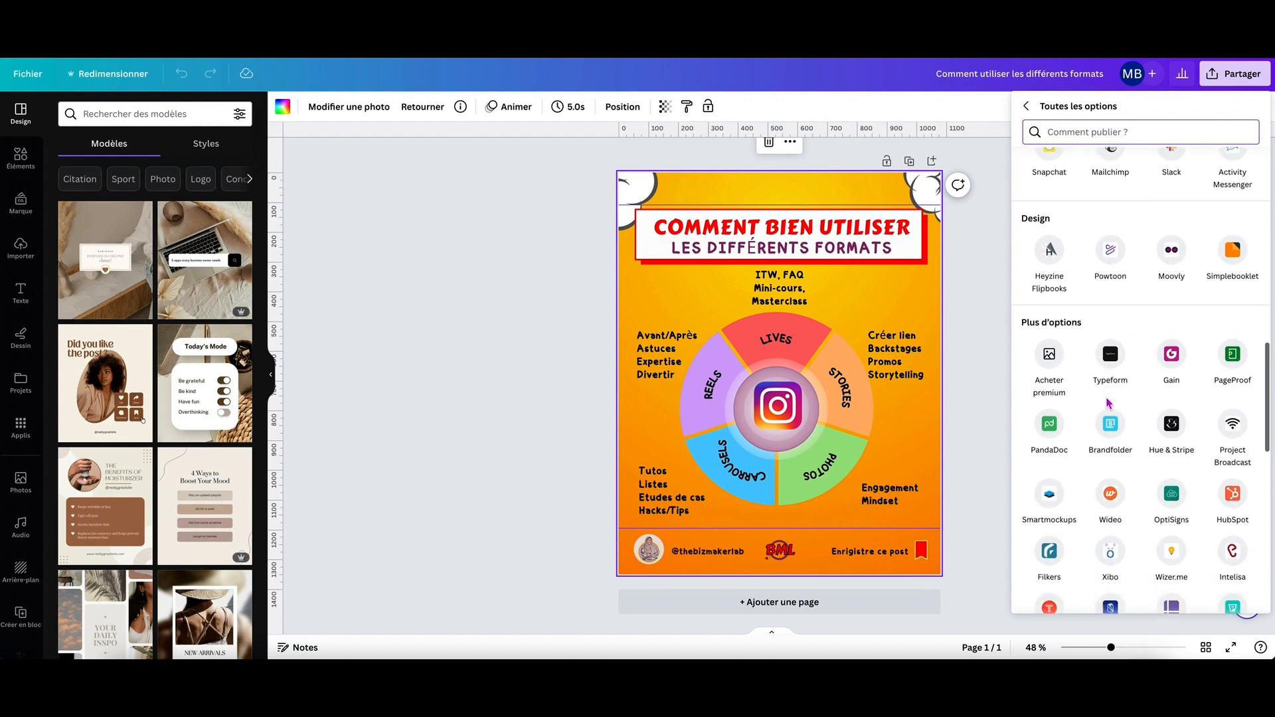
{"action": "left_click", "coordinate": [989, 402]}
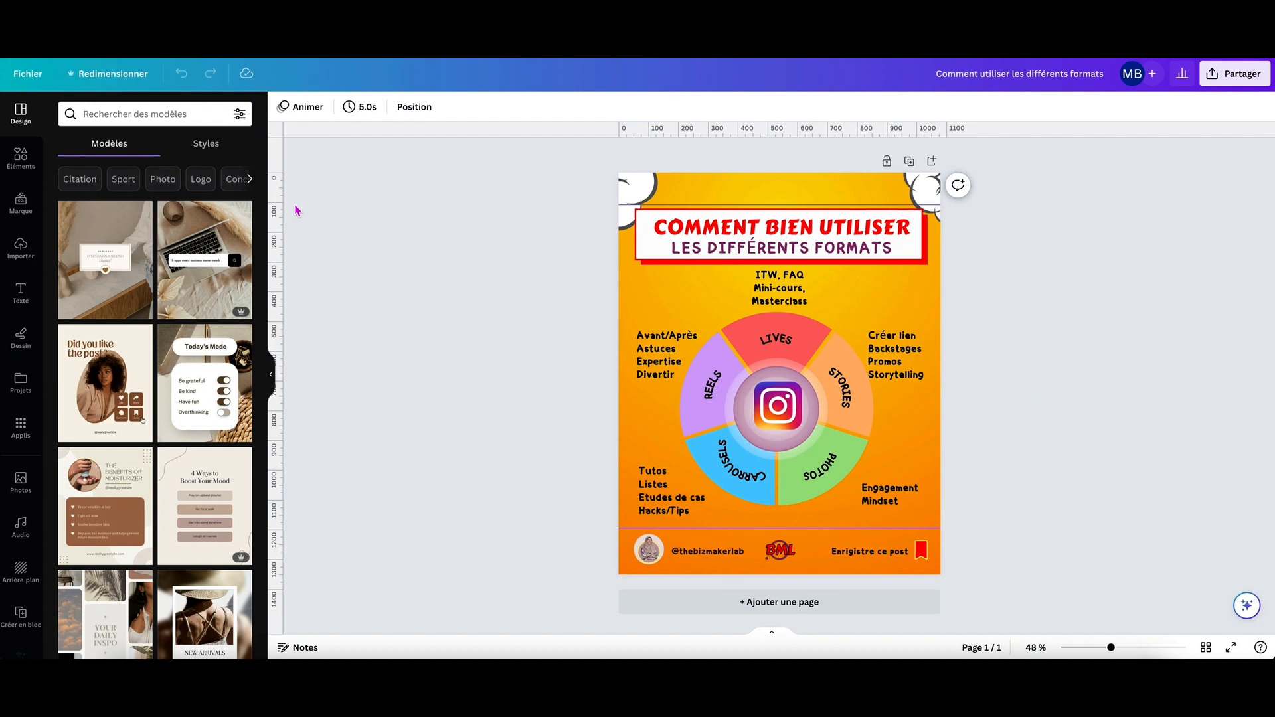
Select the design's orange background and browse the available styles, from the brand fonts and palette to the font combinations.
{"action": "left_click", "coordinate": [674, 193]}
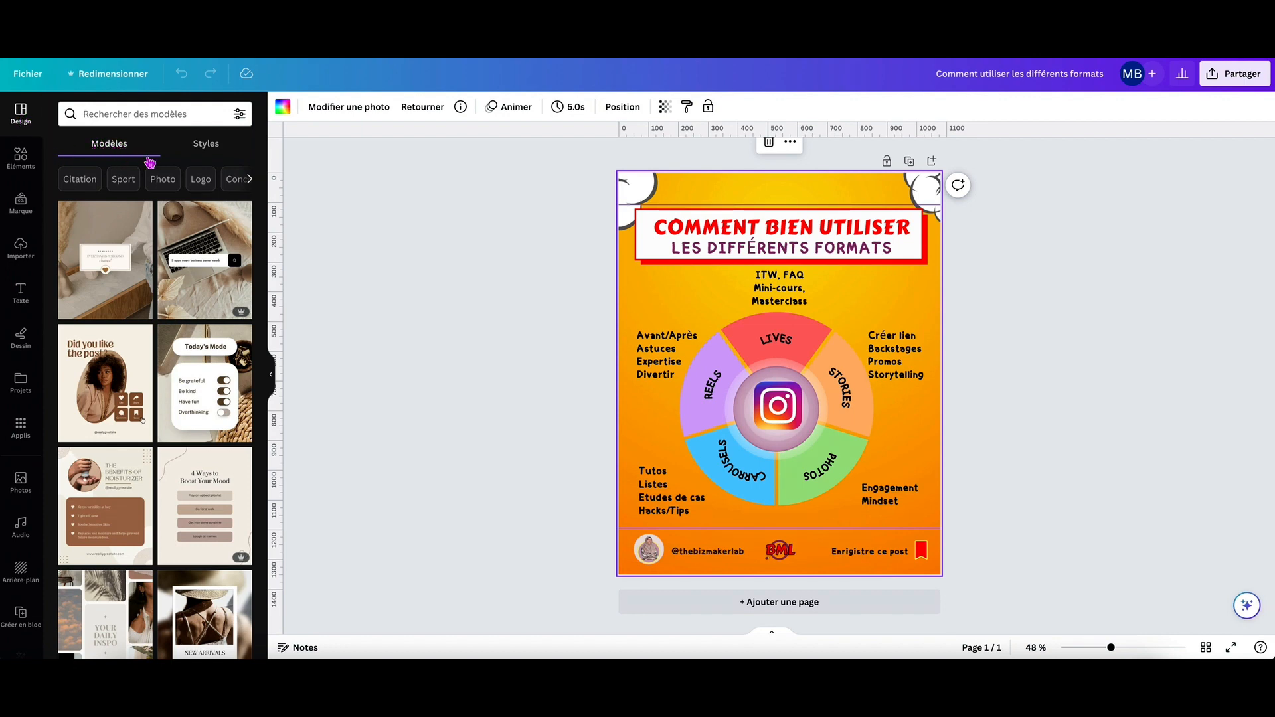
{"action": "left_click", "coordinate": [210, 146]}
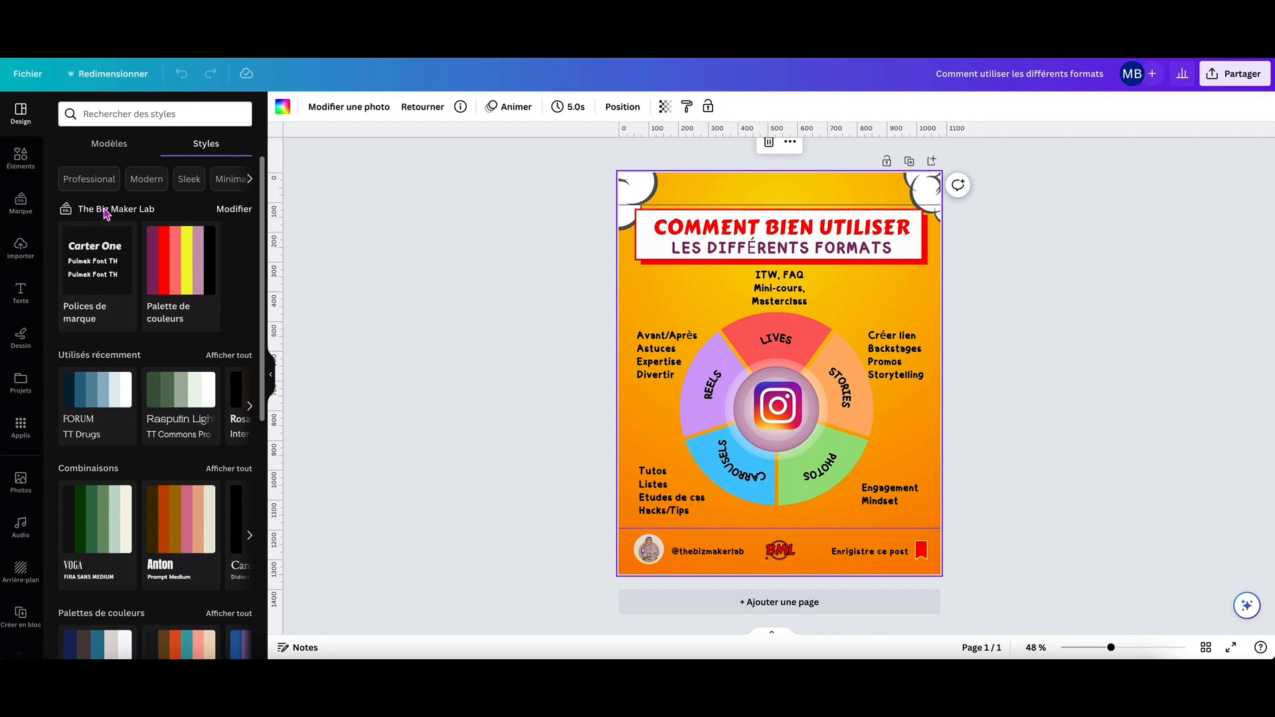
{"action": "scroll", "coordinate": [153, 232], "scroll_direction": "down", "scroll_amount": 2}
{"action": "scroll", "coordinate": [176, 242], "scroll_direction": "down", "scroll_amount": 5}
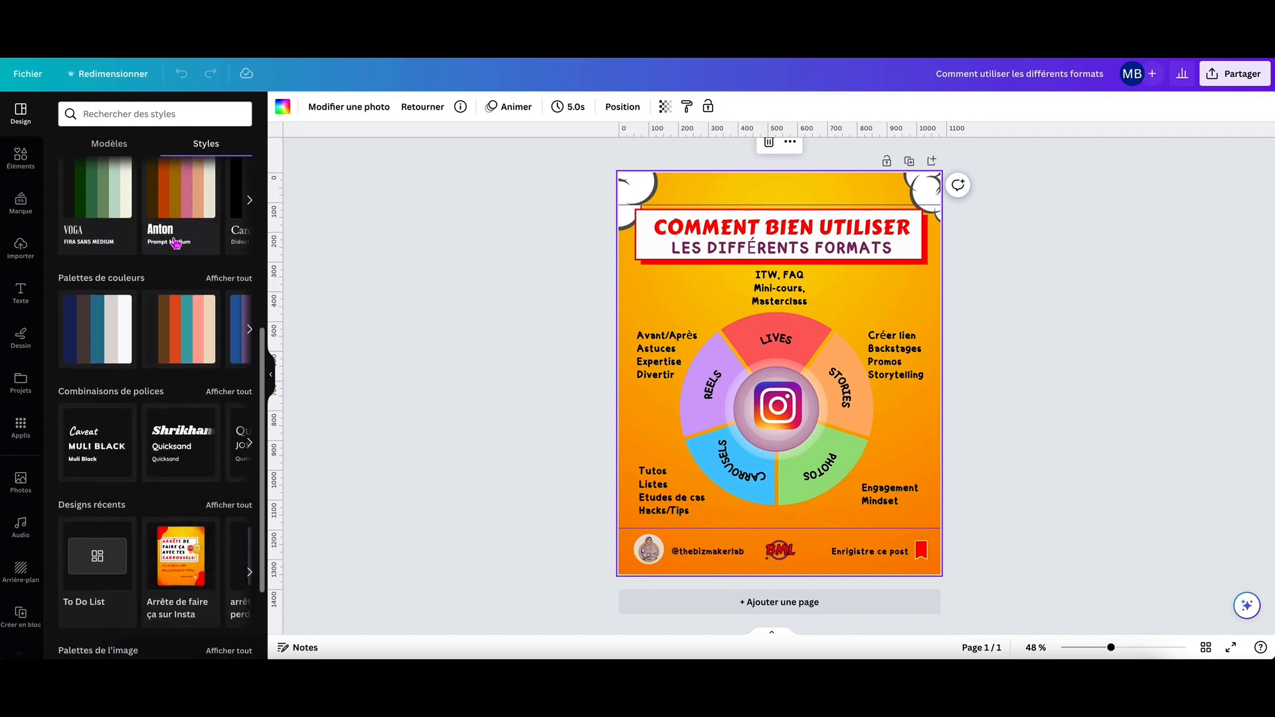
{"action": "scroll", "coordinate": [176, 242], "scroll_direction": "up", "scroll_amount": 5}
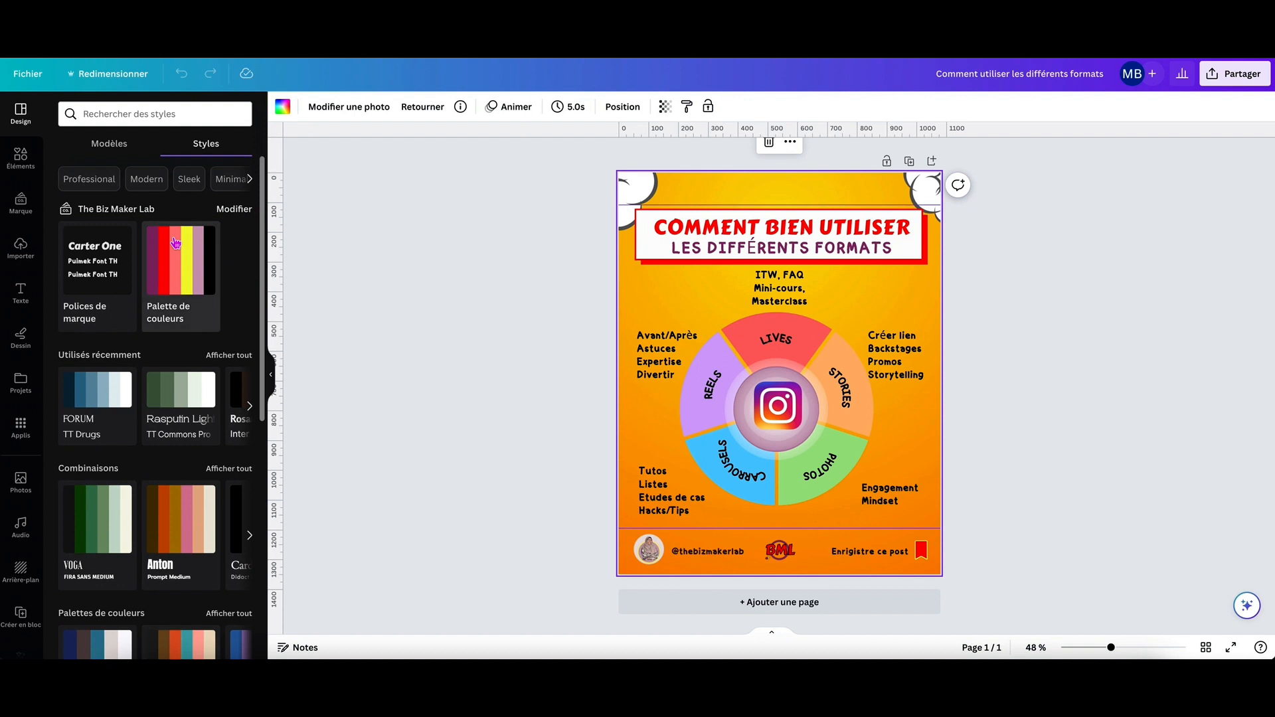
Open the elements library and look through its categories, from Lignes et formes and Illustrations to Tableaux, Cadres, Grilles and Collections.
{"action": "left_click", "coordinate": [21, 159]}
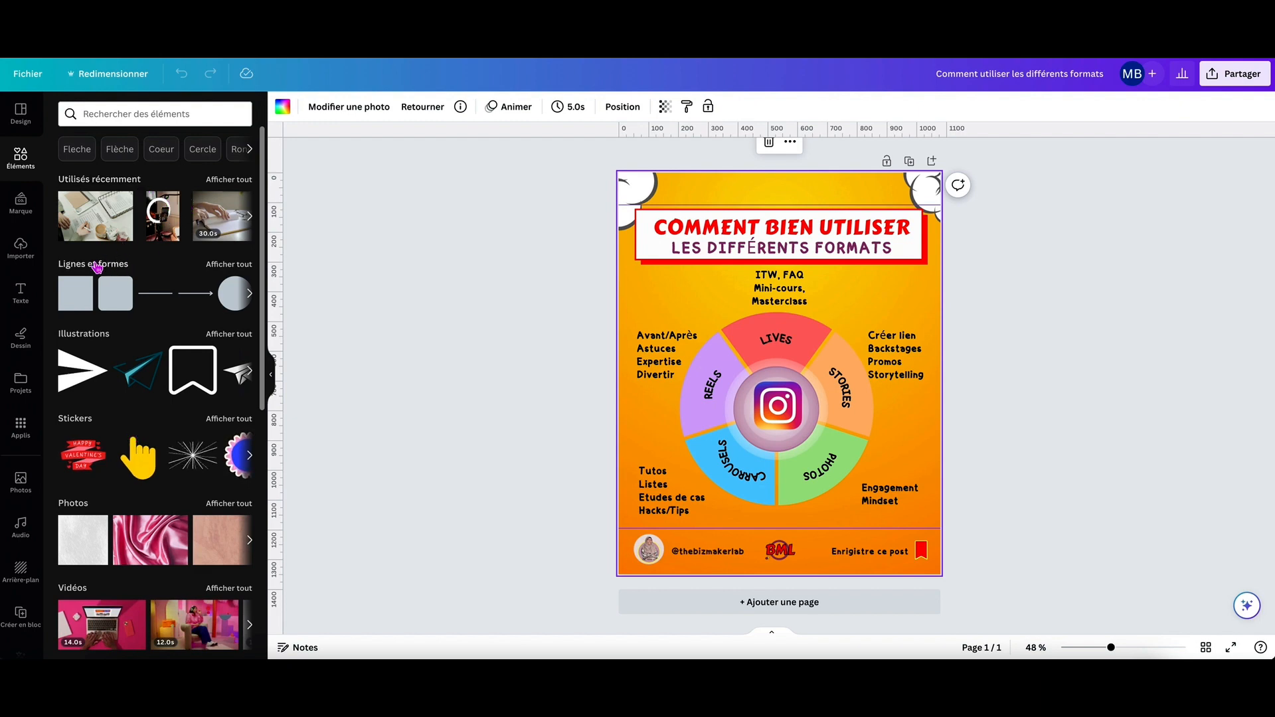
{"action": "scroll", "coordinate": [99, 269], "scroll_direction": "down", "scroll_amount": 2}
{"action": "scroll", "coordinate": [80, 256], "scroll_direction": "down", "scroll_amount": 1}
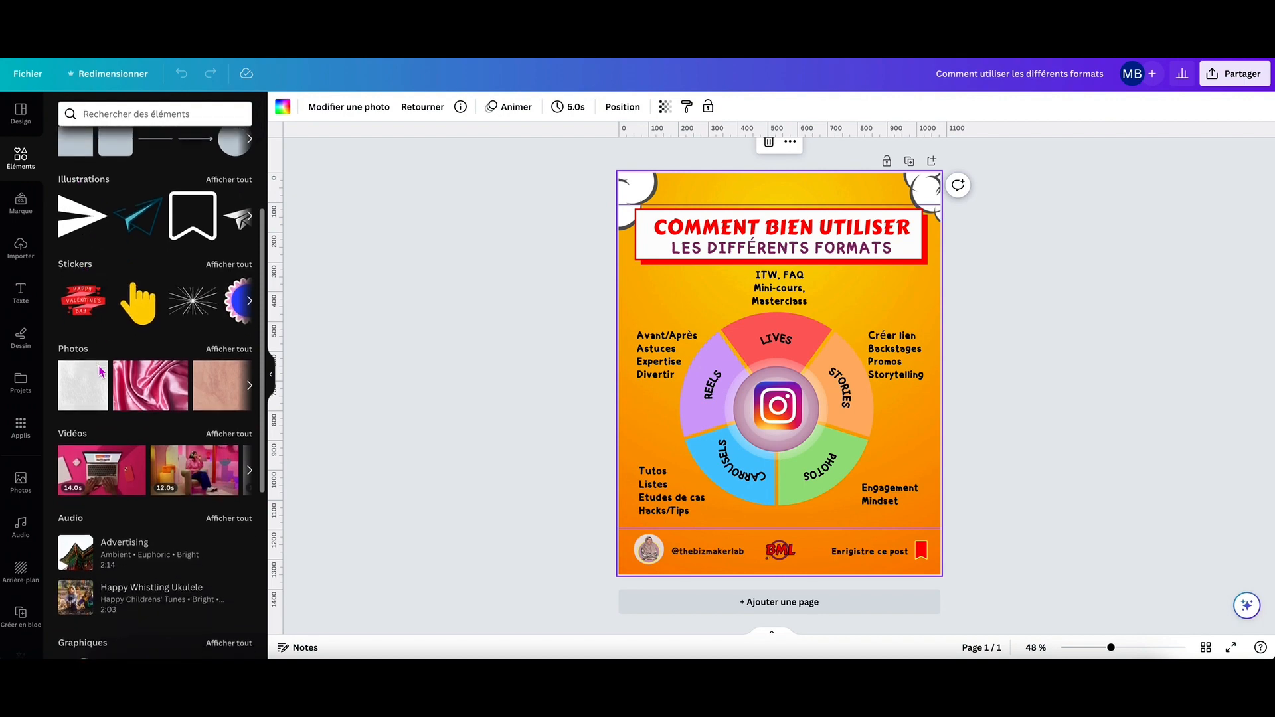
{"action": "scroll", "coordinate": [110, 345], "scroll_direction": "down", "scroll_amount": 1}
{"action": "scroll", "coordinate": [126, 385], "scroll_direction": "down", "scroll_amount": 4}
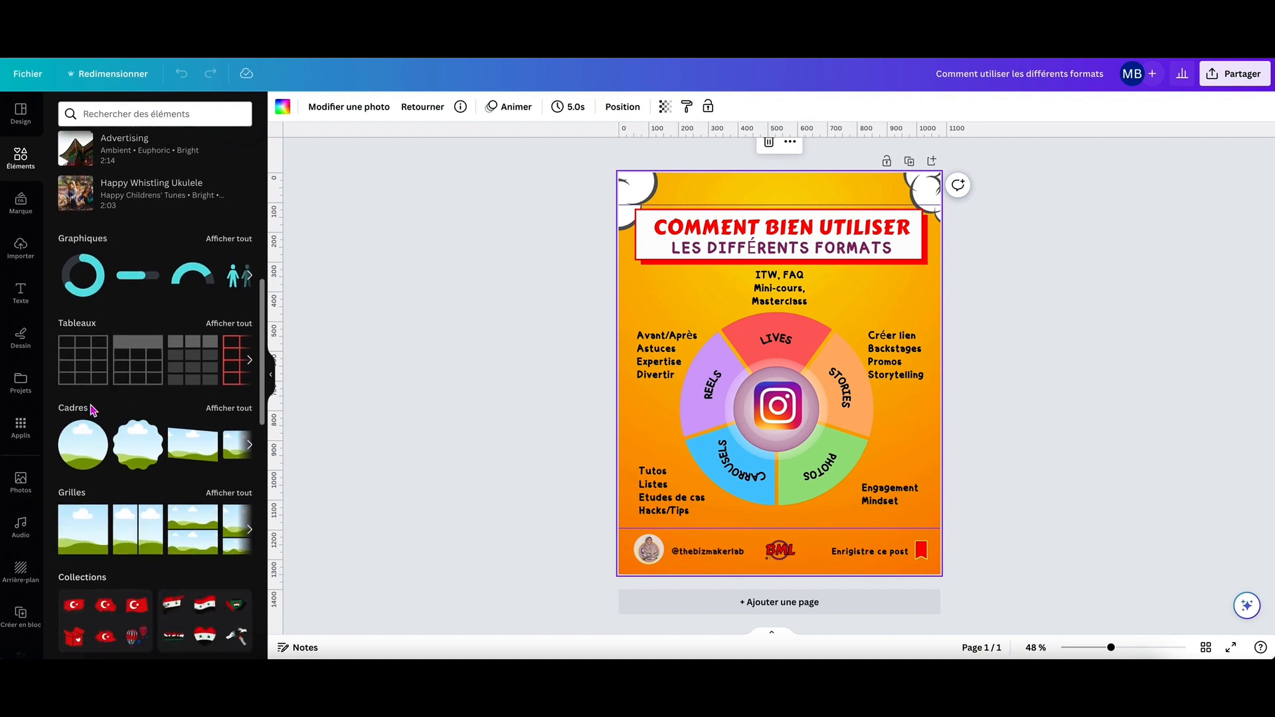
{"action": "scroll", "coordinate": [76, 432], "scroll_direction": "down", "scroll_amount": 2}
{"action": "scroll", "coordinate": [85, 435], "scroll_direction": "down", "scroll_amount": 10}
{"action": "scroll", "coordinate": [117, 474], "scroll_direction": "down", "scroll_amount": 3}
{"action": "scroll", "coordinate": [117, 471], "scroll_direction": "up", "scroll_amount": 20}
{"action": "scroll", "coordinate": [114, 466], "scroll_direction": "up", "scroll_amount": 1}
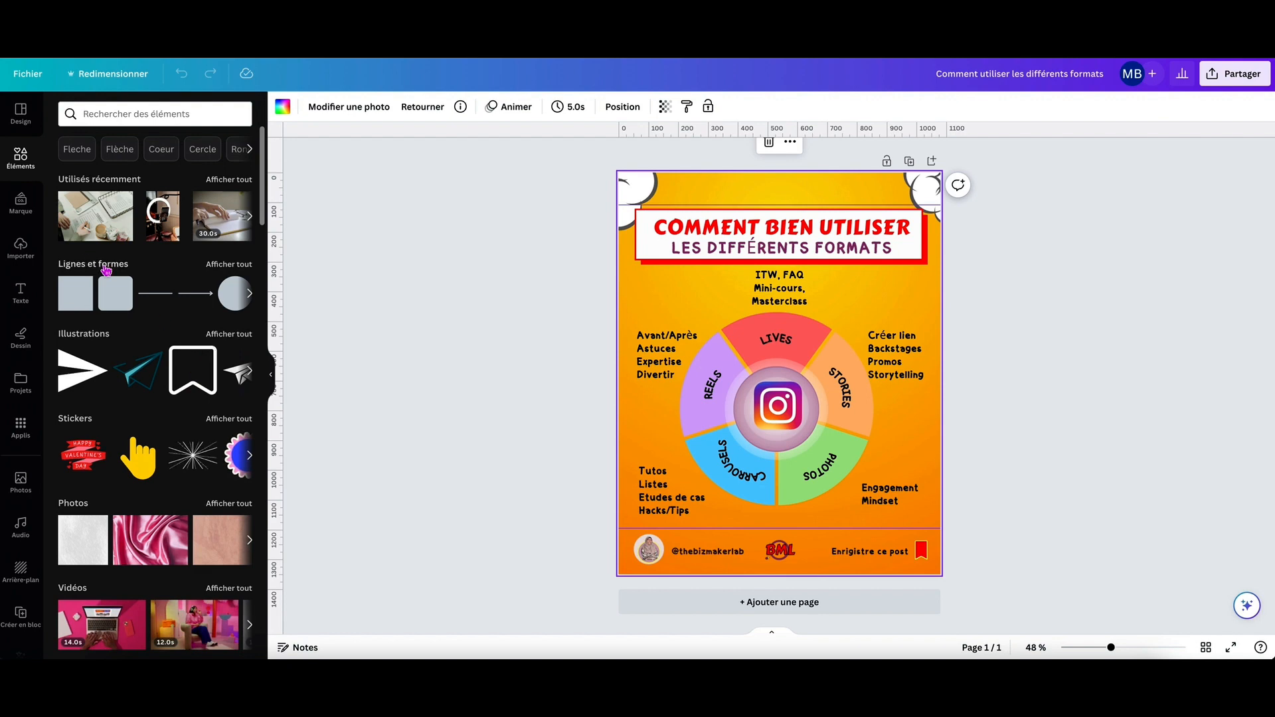
Browse all the Lignes et formes elements, return to the elements overview and open the element search suggestions.
{"action": "left_click", "coordinate": [231, 265]}
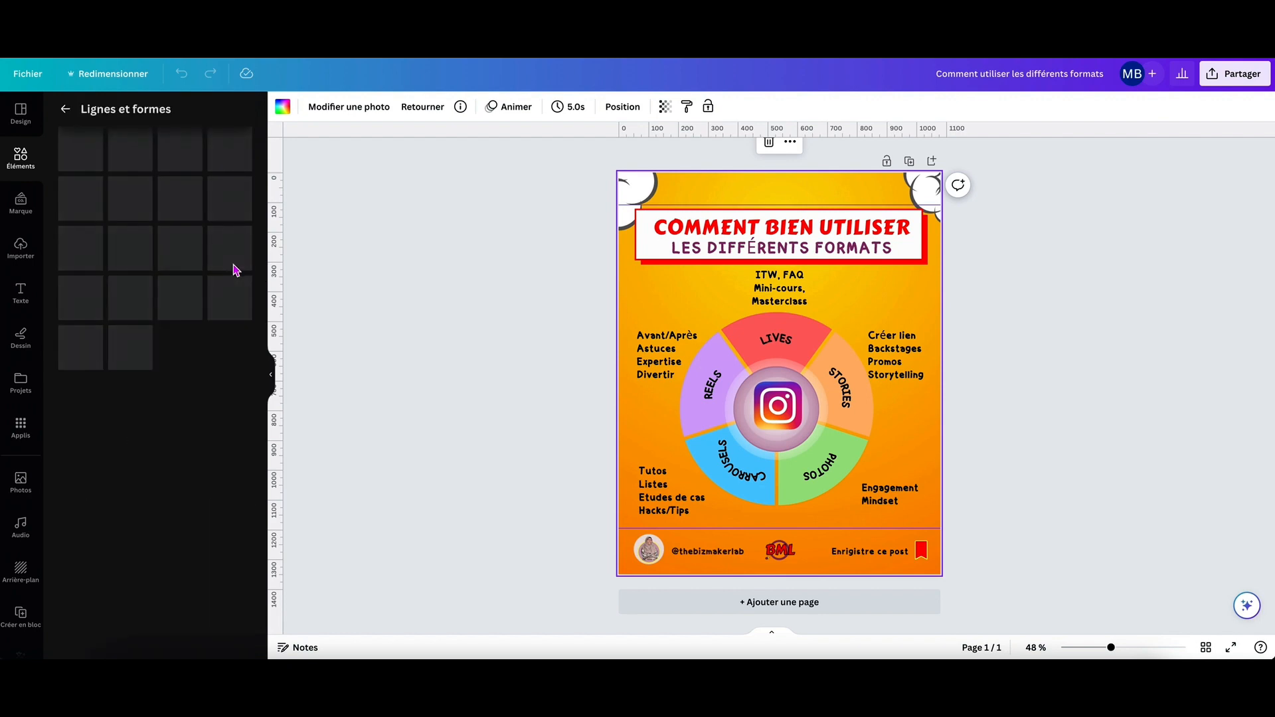
{"action": "scroll", "coordinate": [156, 279], "scroll_direction": "down", "scroll_amount": 5}
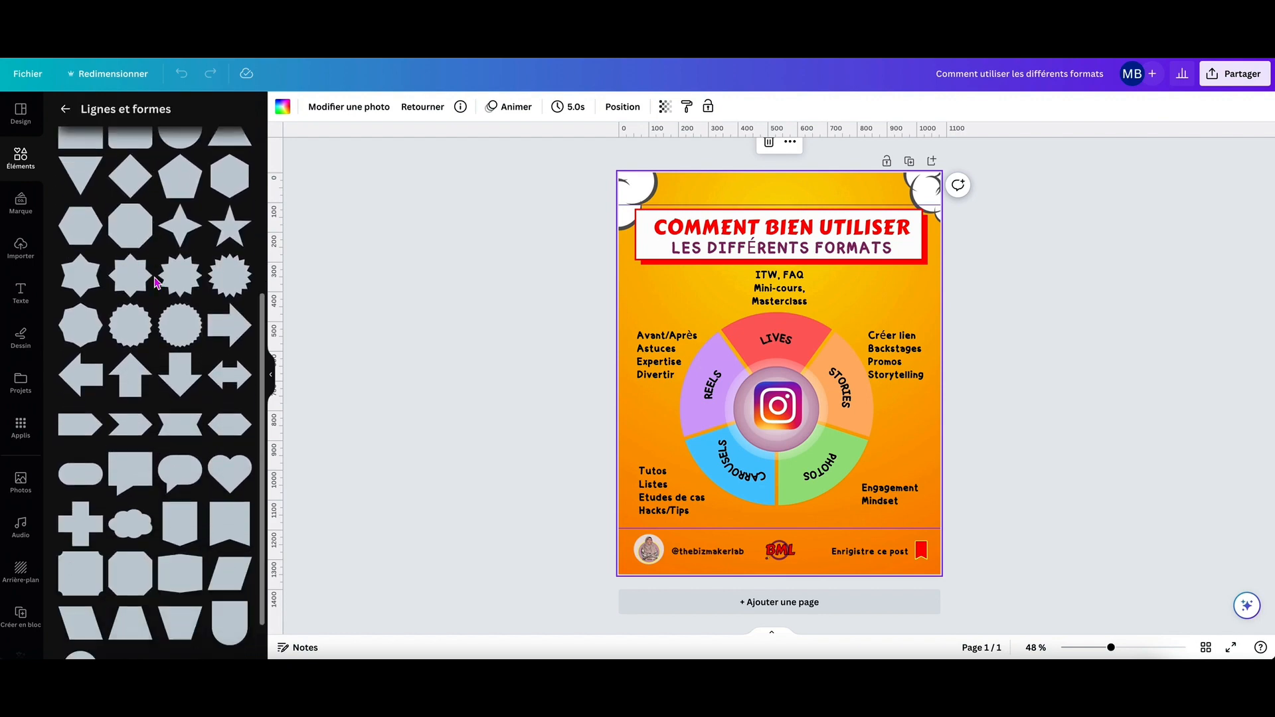
{"action": "scroll", "coordinate": [156, 282], "scroll_direction": "up", "scroll_amount": 5}
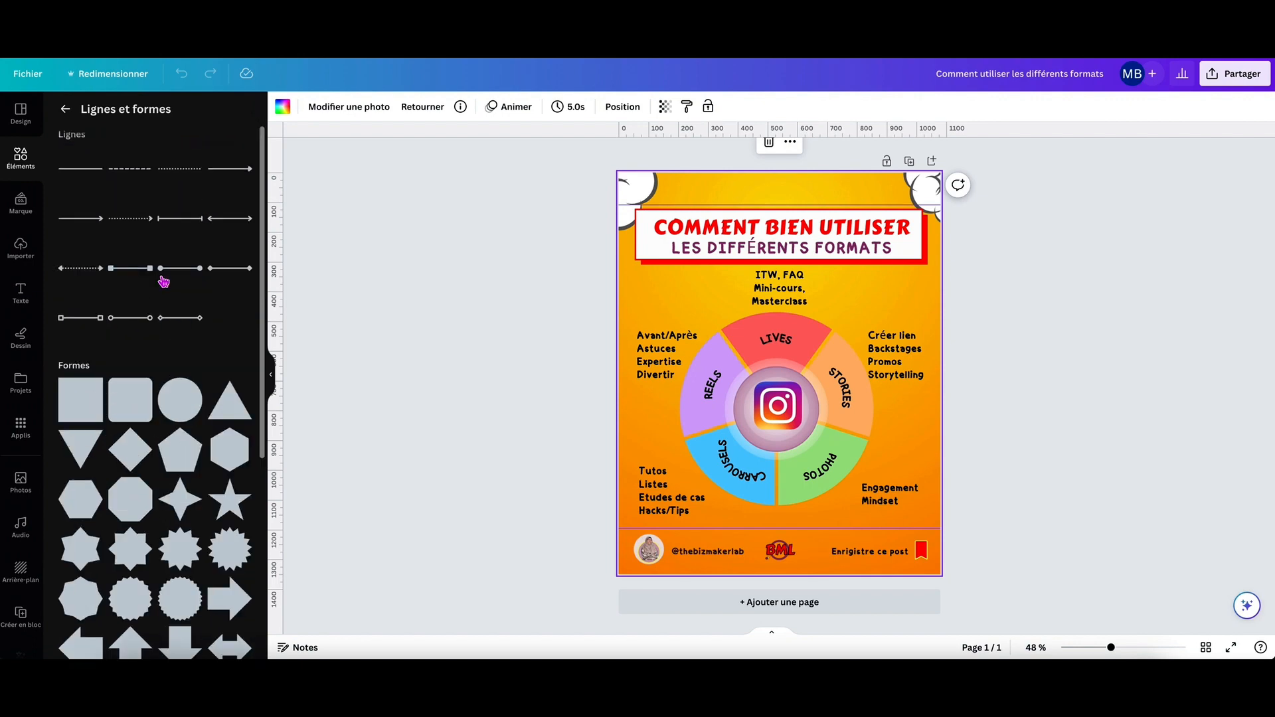
{"action": "left_click", "coordinate": [66, 109]}
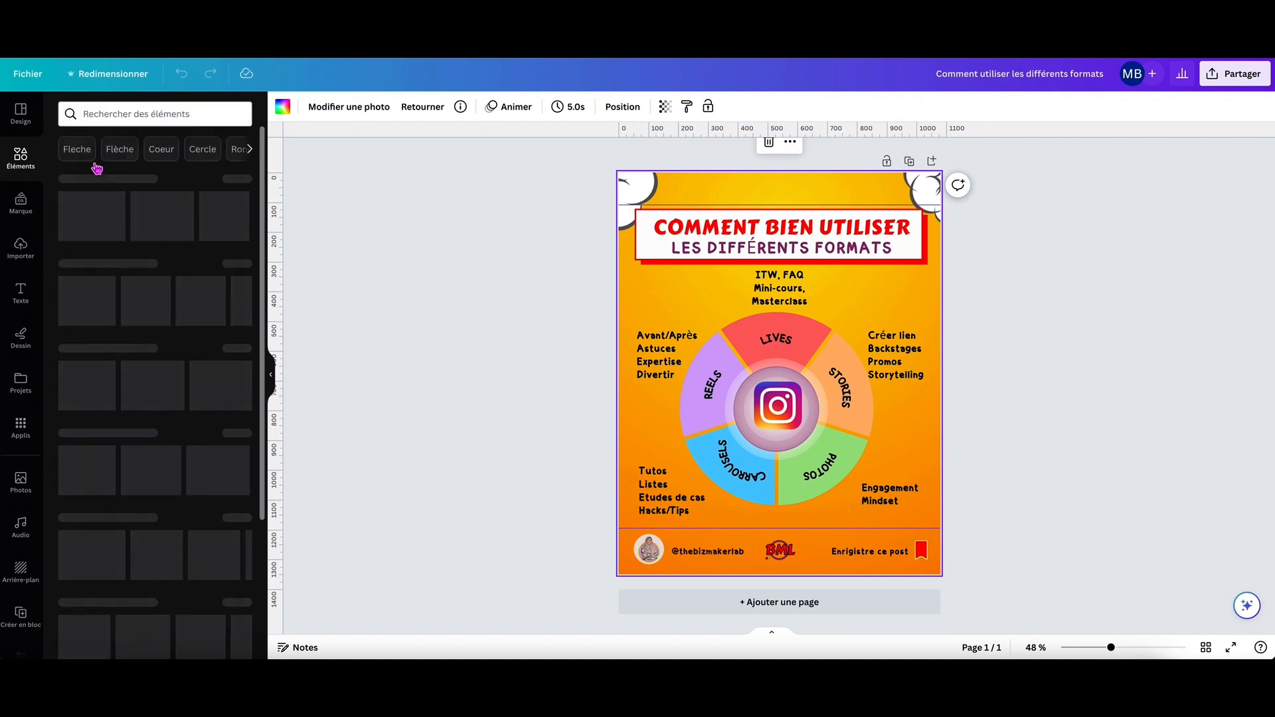
{"action": "left_click", "coordinate": [136, 114]}
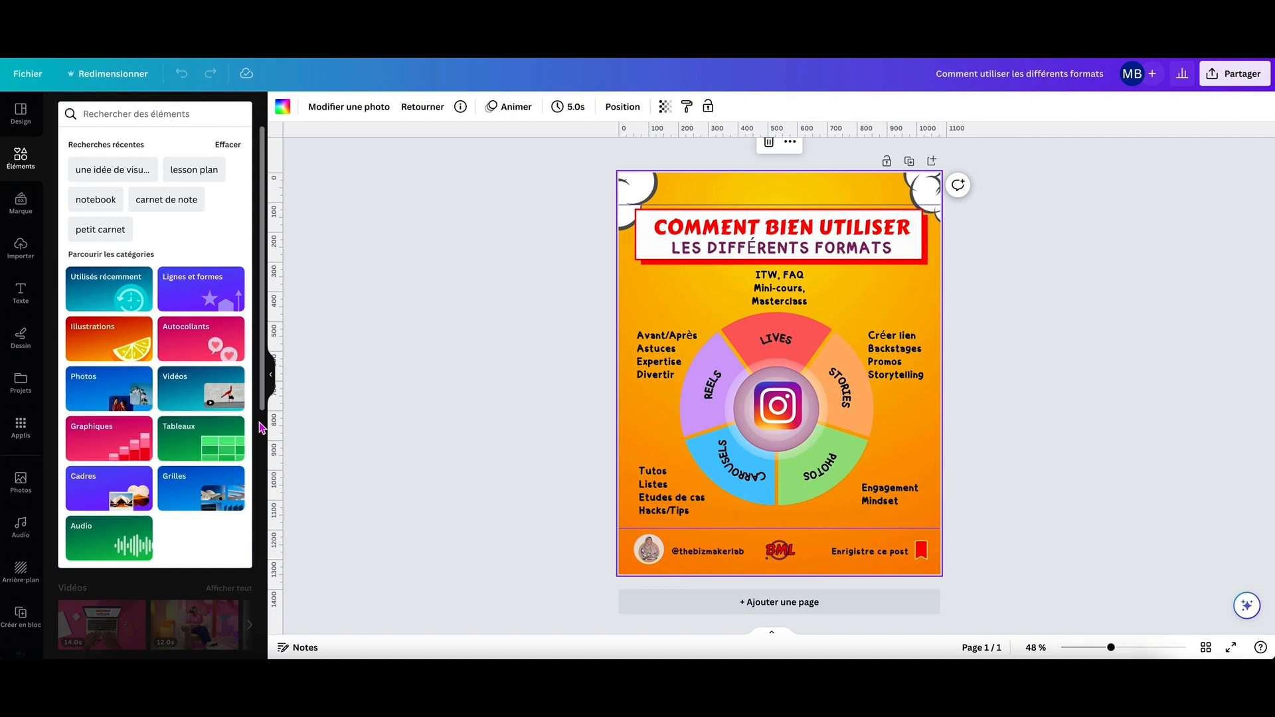
Close the element search suggestions and look through the brand kit's logos, colour palette, fonts and photos.
{"action": "left_click", "coordinate": [178, 118]}
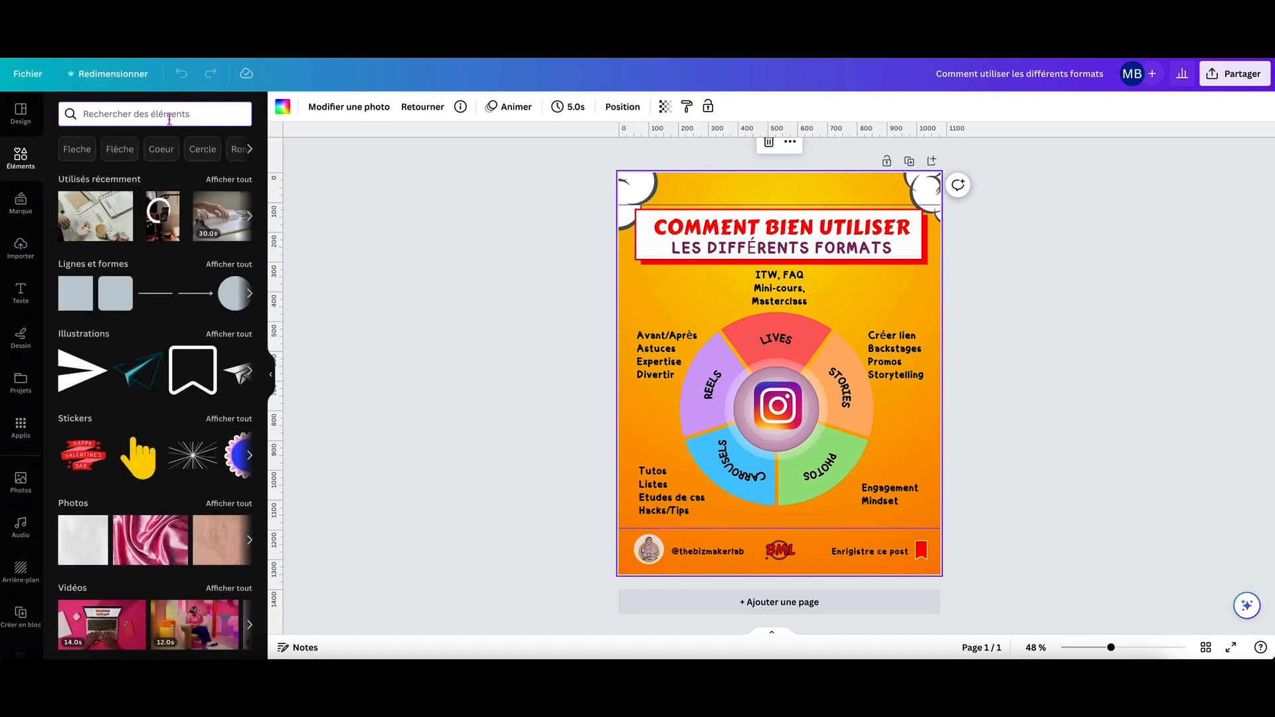
{"action": "left_click", "coordinate": [20, 211]}
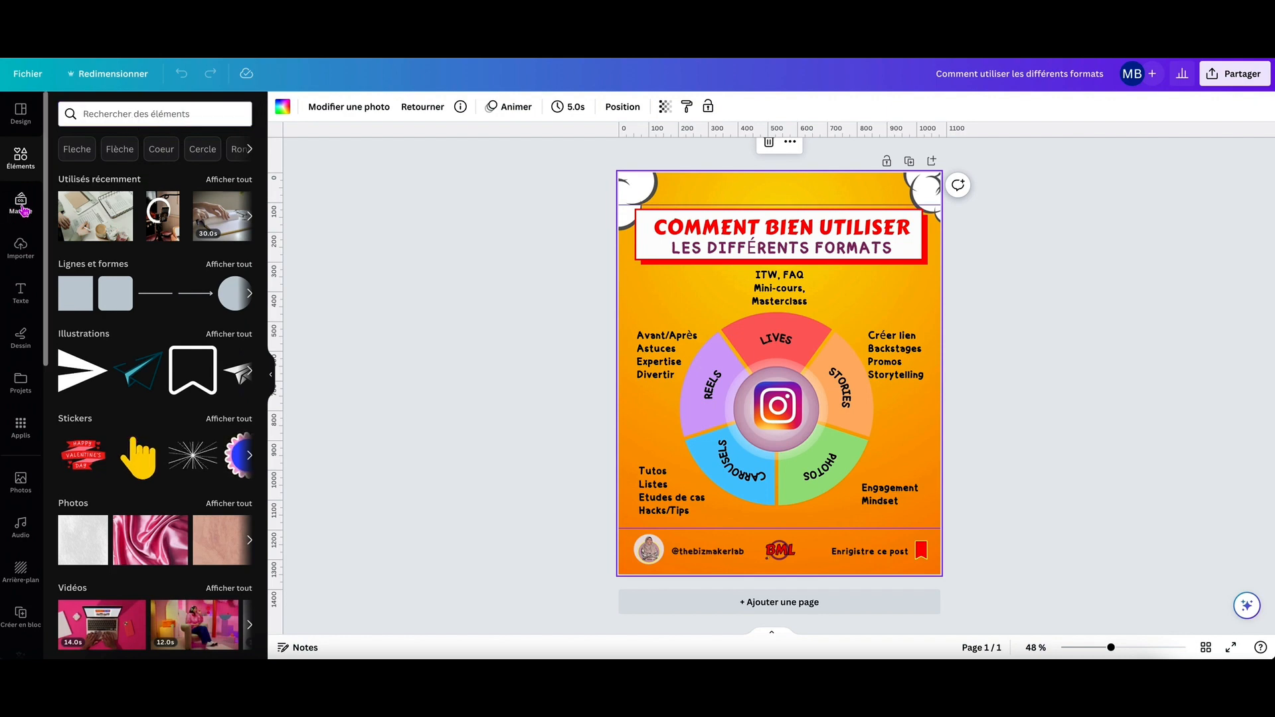
{"action": "scroll", "coordinate": [143, 253], "scroll_direction": "down", "scroll_amount": 2}
{"action": "scroll", "coordinate": [143, 253], "scroll_direction": "up", "scroll_amount": 2}
{"action": "scroll", "coordinate": [144, 253], "scroll_direction": "down", "scroll_amount": 2}
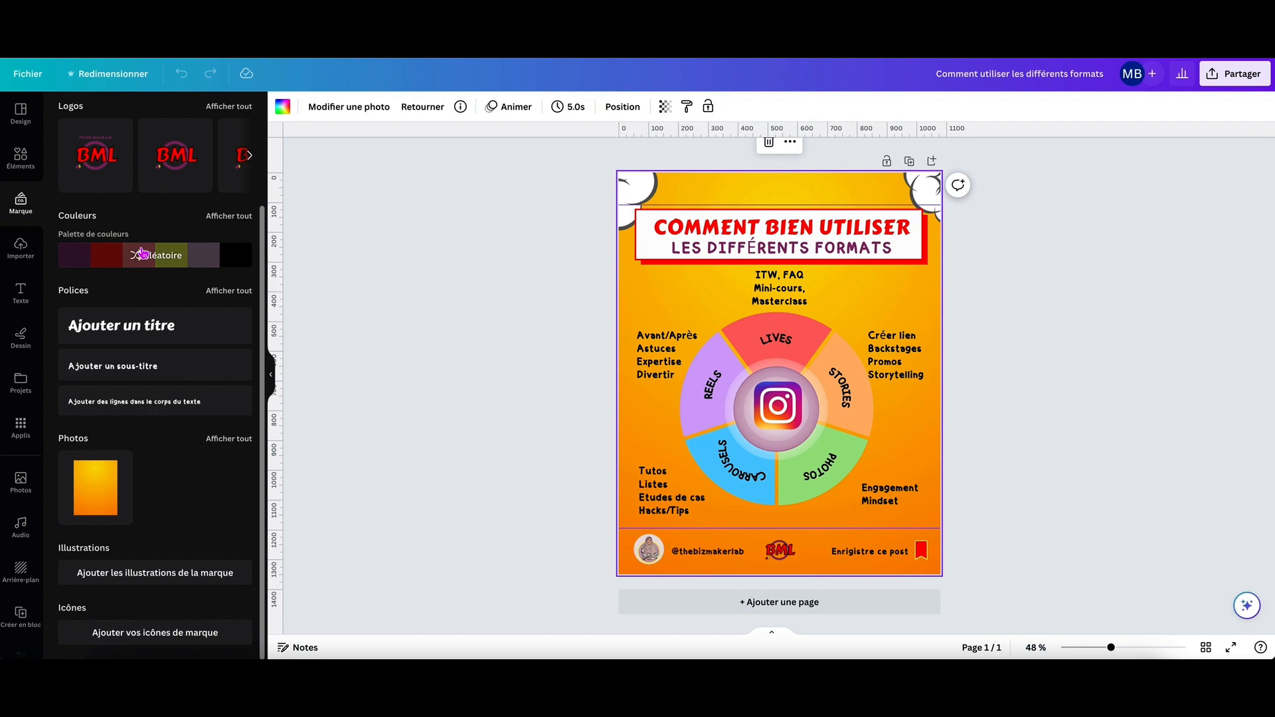
{"action": "scroll", "coordinate": [144, 253], "scroll_direction": "up", "scroll_amount": 2}
View the imported images and browse the text styles and font combinations.
{"action": "left_click", "coordinate": [21, 248]}
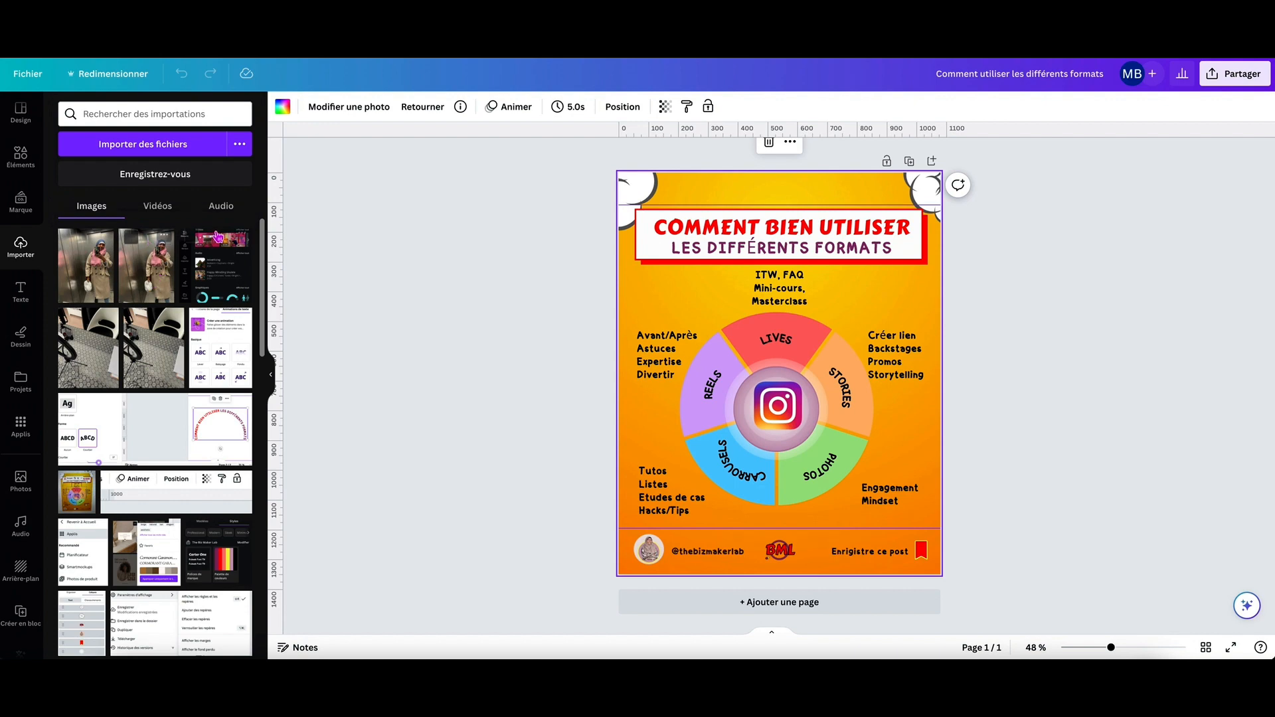
{"action": "left_click", "coordinate": [20, 293]}
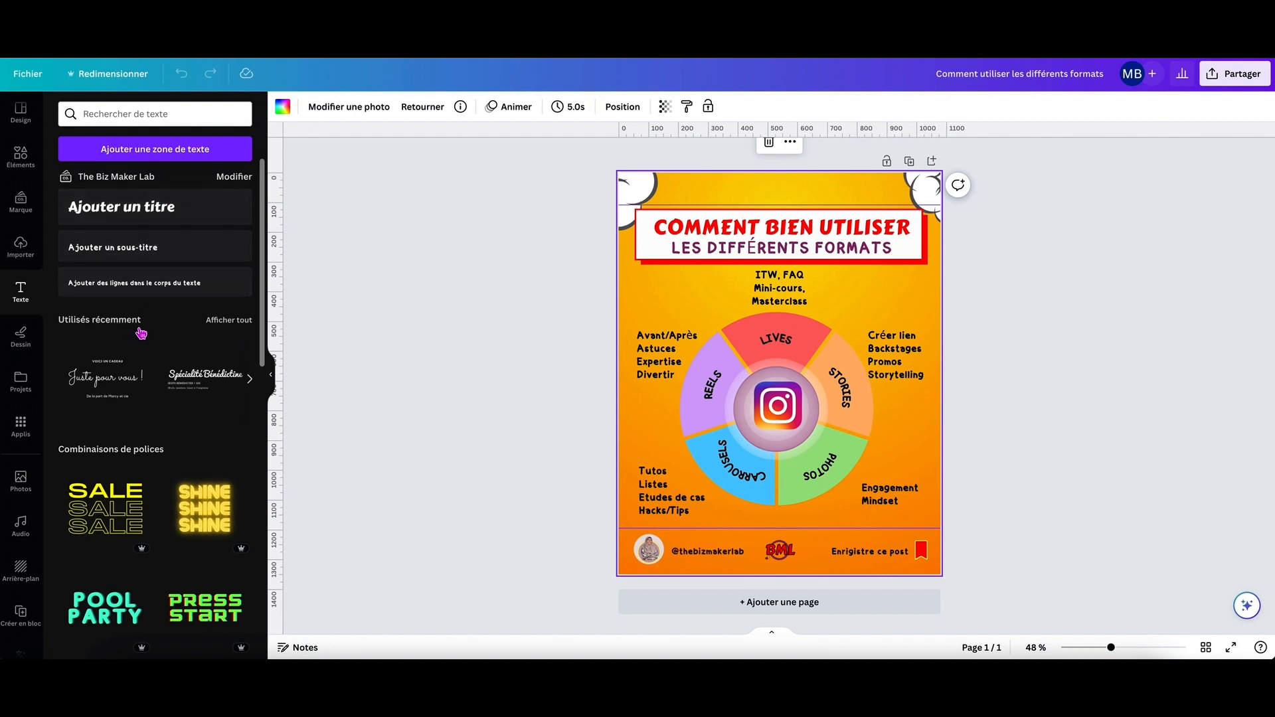
{"action": "scroll", "coordinate": [140, 334], "scroll_direction": "down", "scroll_amount": 10}
{"action": "scroll", "coordinate": [140, 333], "scroll_direction": "down", "scroll_amount": 5}
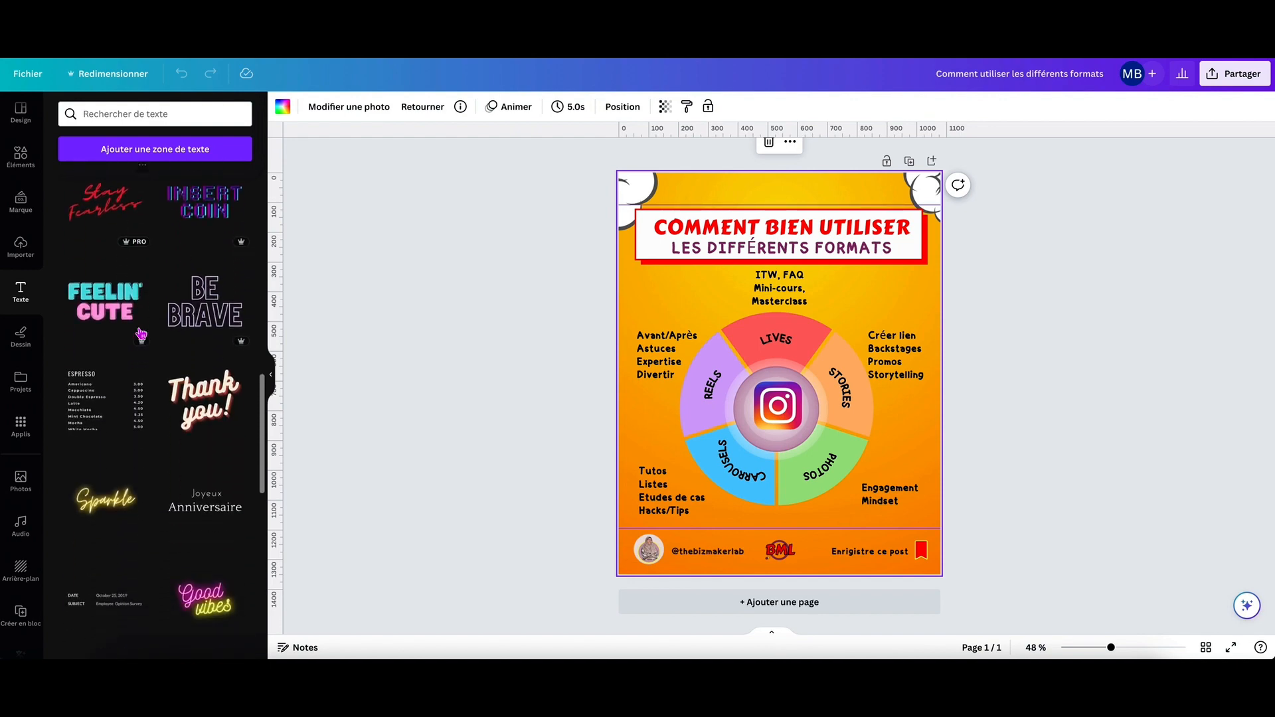
Display the drawing tools and browse the designs and folders among the projects.
{"action": "left_click", "coordinate": [21, 338]}
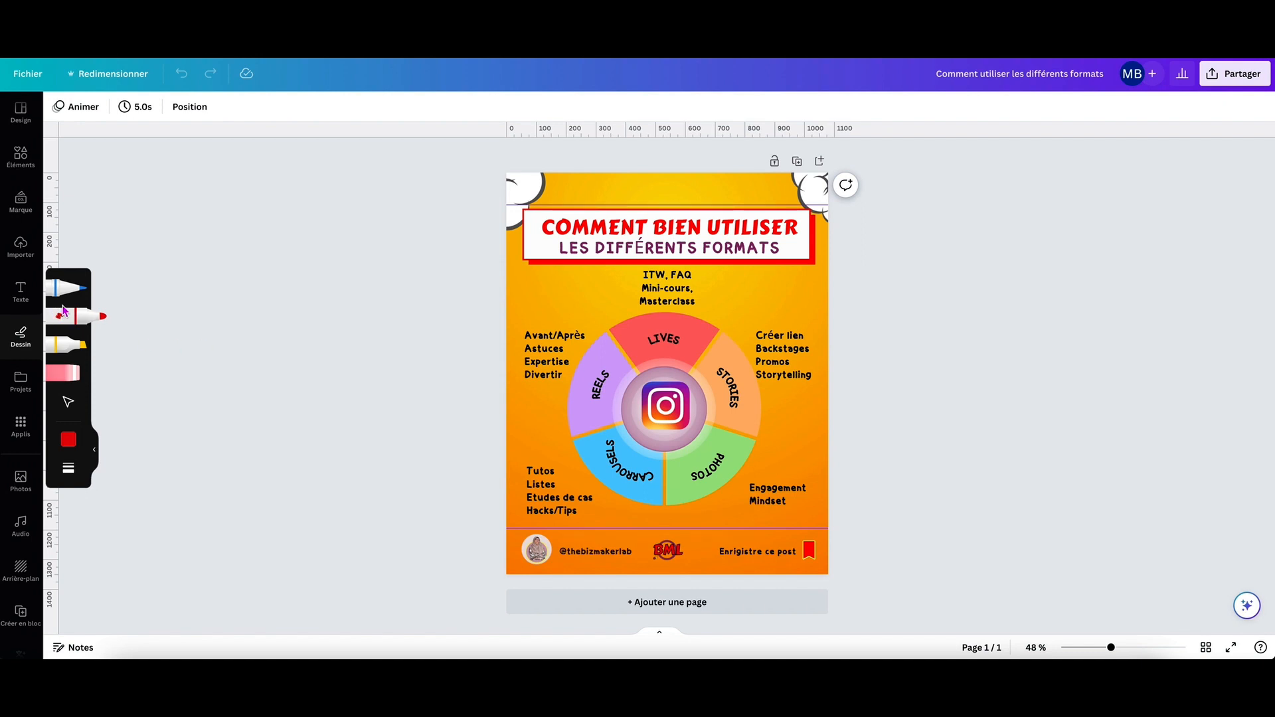
{"action": "left_click", "coordinate": [21, 382]}
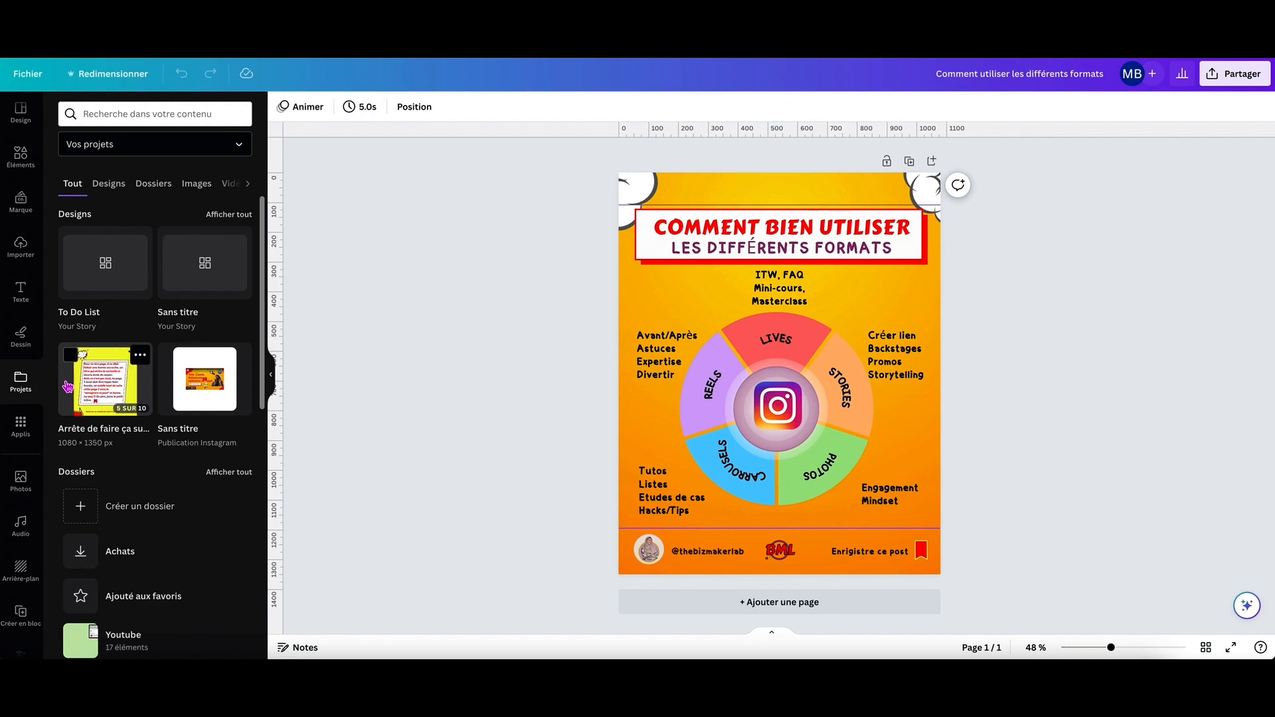
{"action": "left_click", "coordinate": [108, 186]}
{"action": "left_click", "coordinate": [156, 187]}
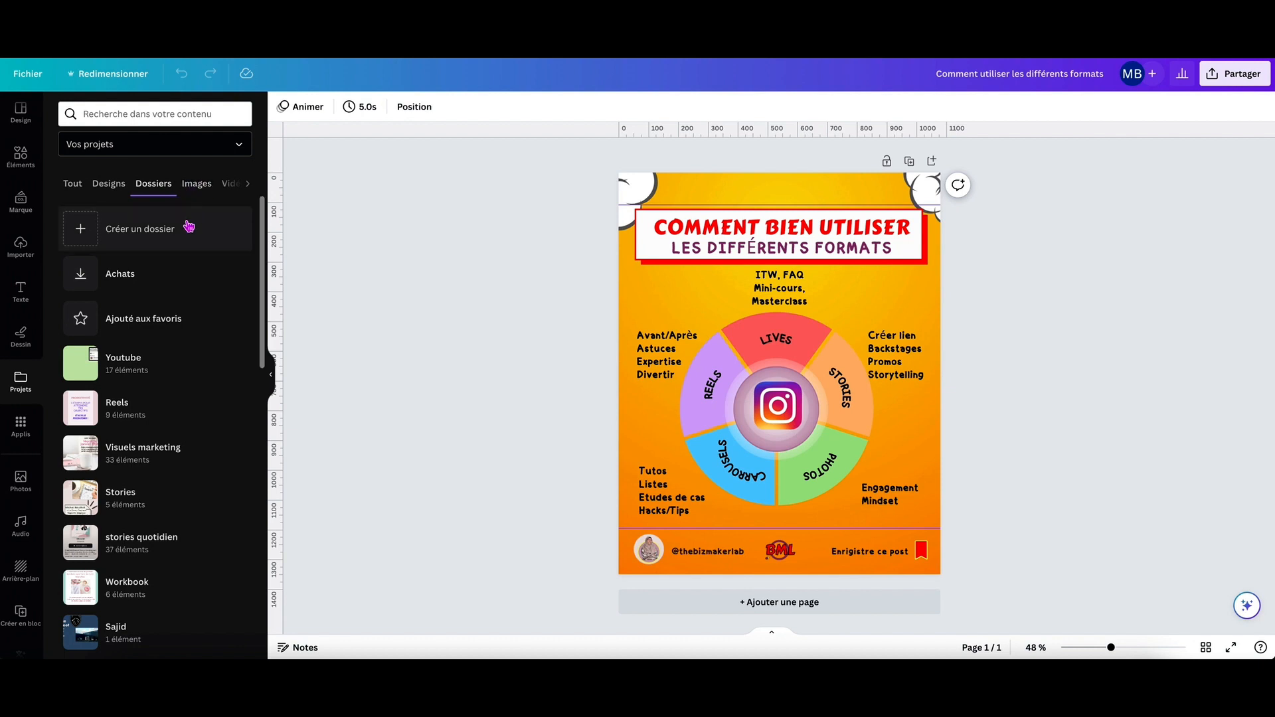
Open the apps library, check Vos applis and return to the Découvrir selection.
{"action": "left_click", "coordinate": [21, 428]}
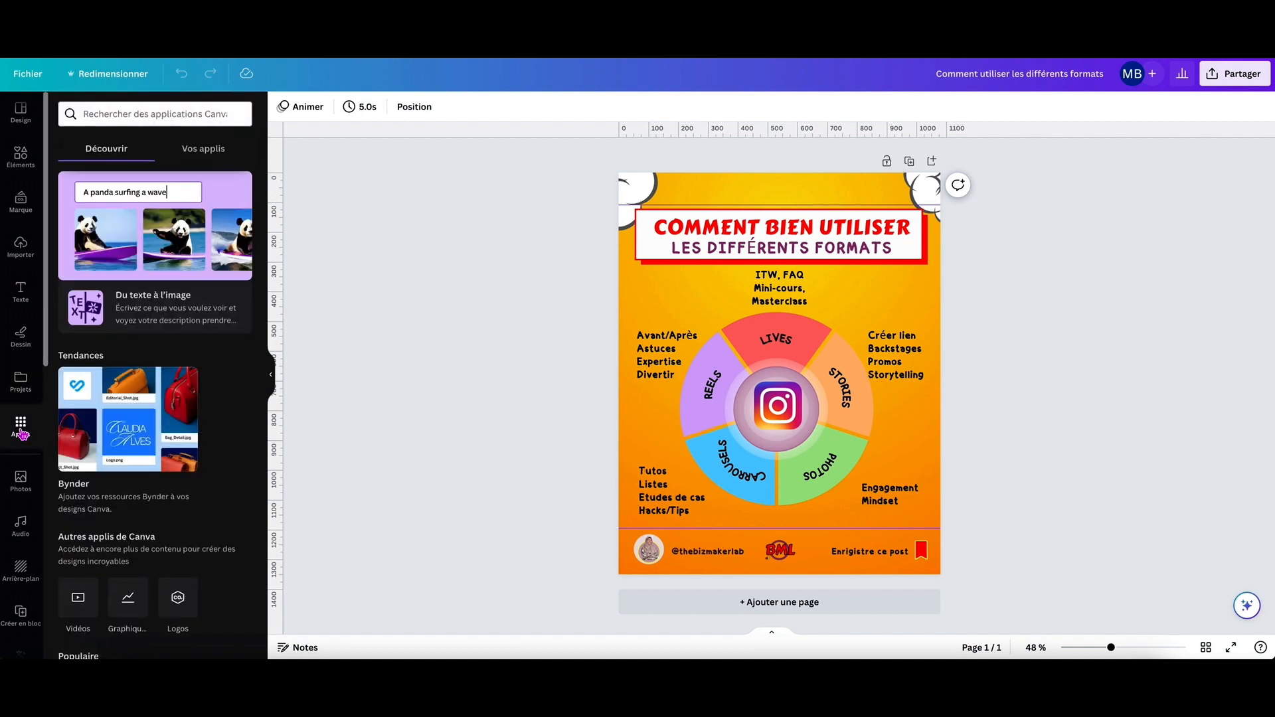
{"action": "scroll", "coordinate": [226, 436], "scroll_direction": "down", "scroll_amount": 3}
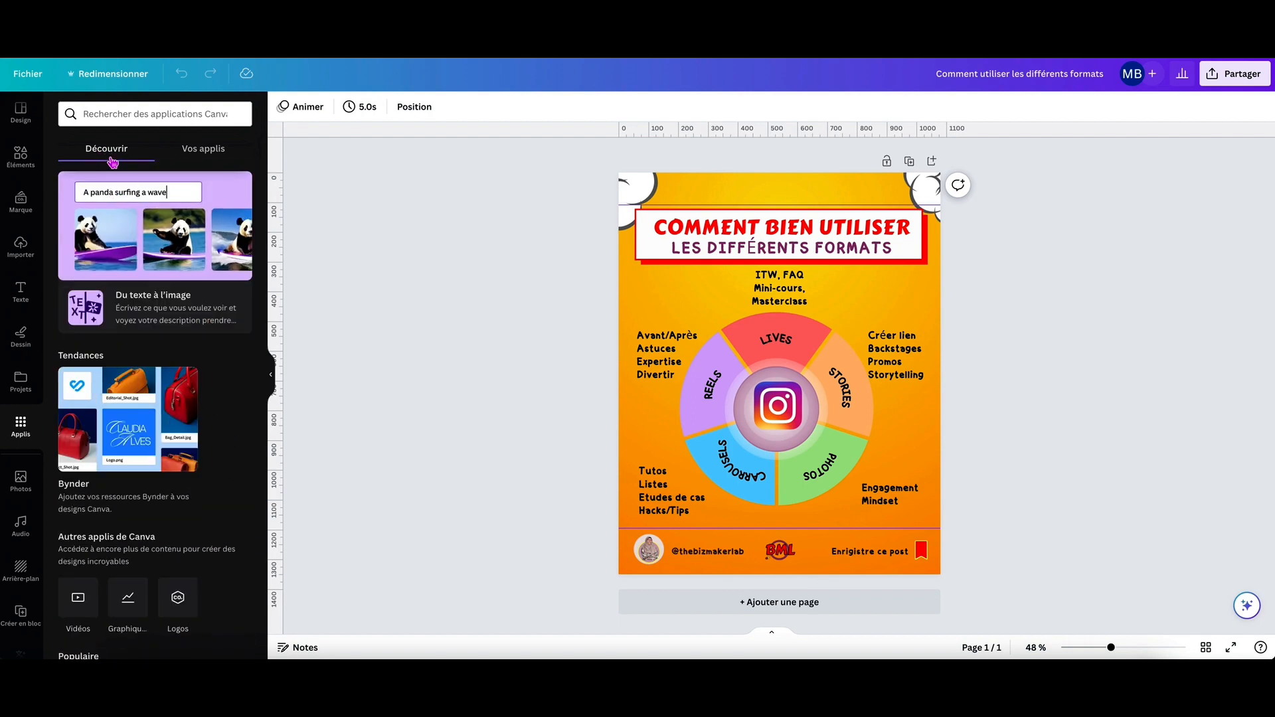
{"action": "left_click", "coordinate": [203, 152]}
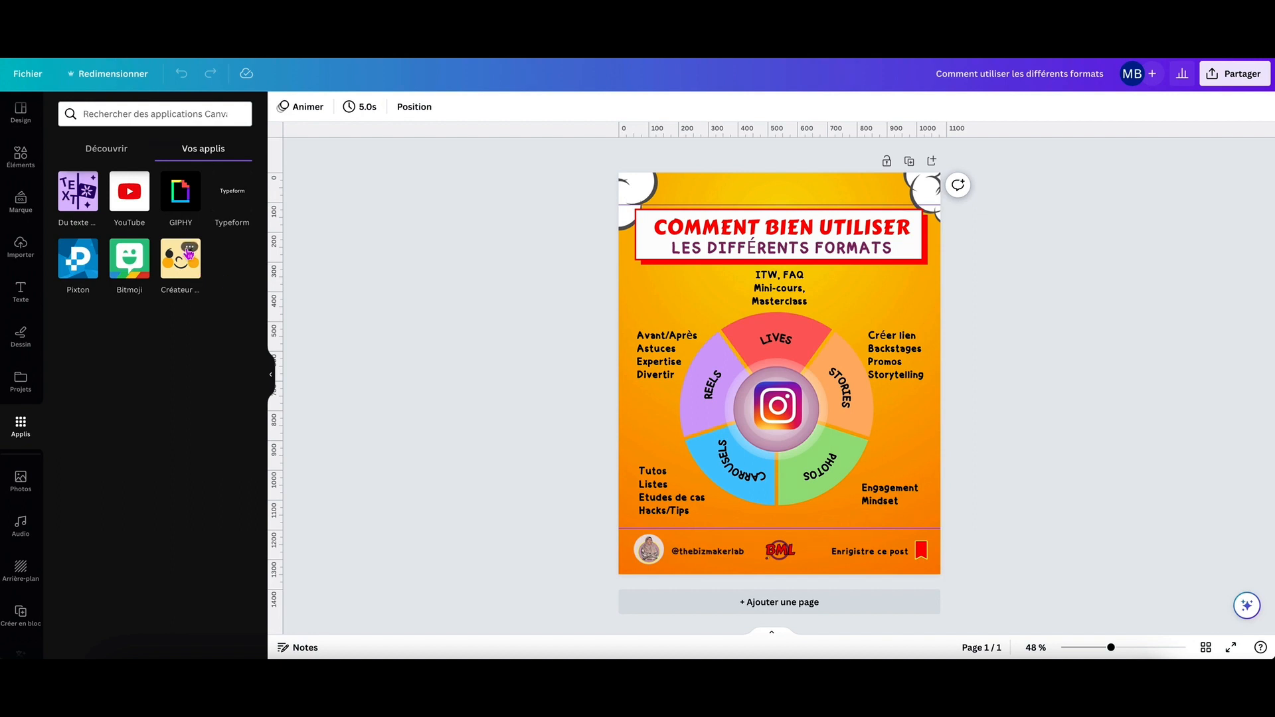
{"action": "left_click", "coordinate": [110, 155]}
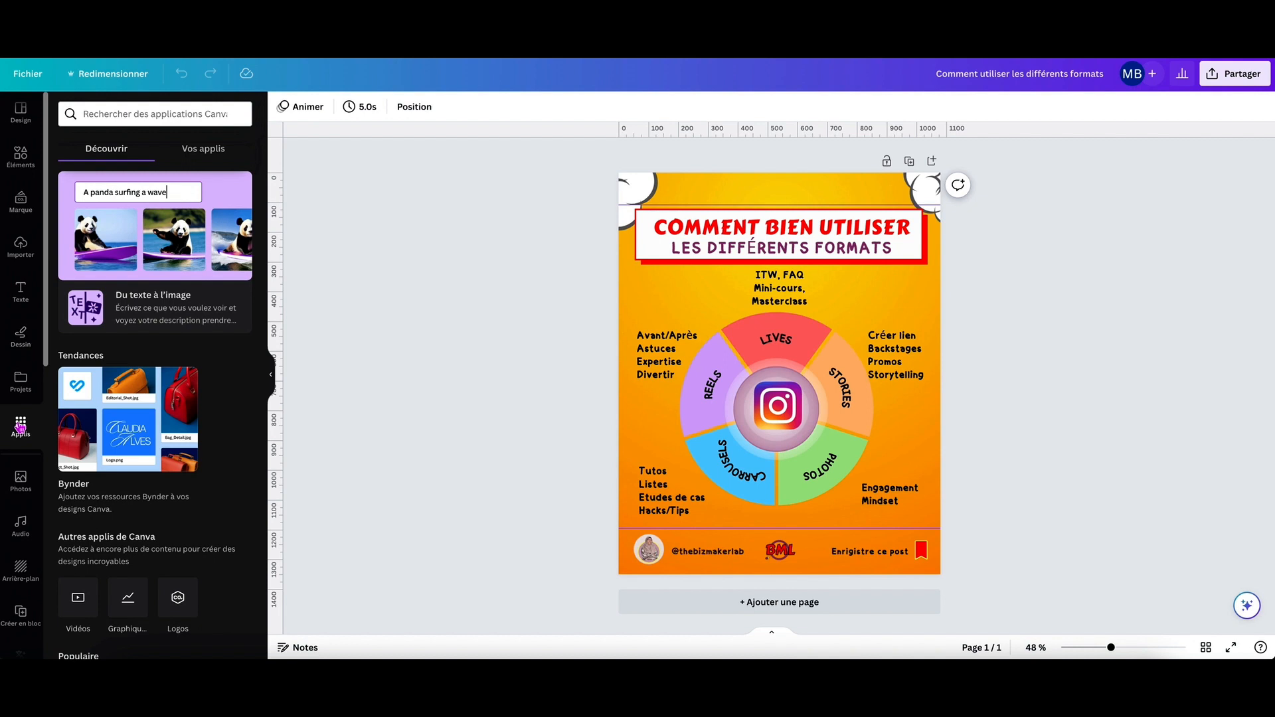
Look through the remaining editor tools and pinned folders, from Photos, Audio and Arrière-plan to Créer en bloc, Traduction, Carrousels and GIPHY.
{"action": "scroll", "coordinate": [25, 469], "scroll_direction": "down", "scroll_amount": 2}
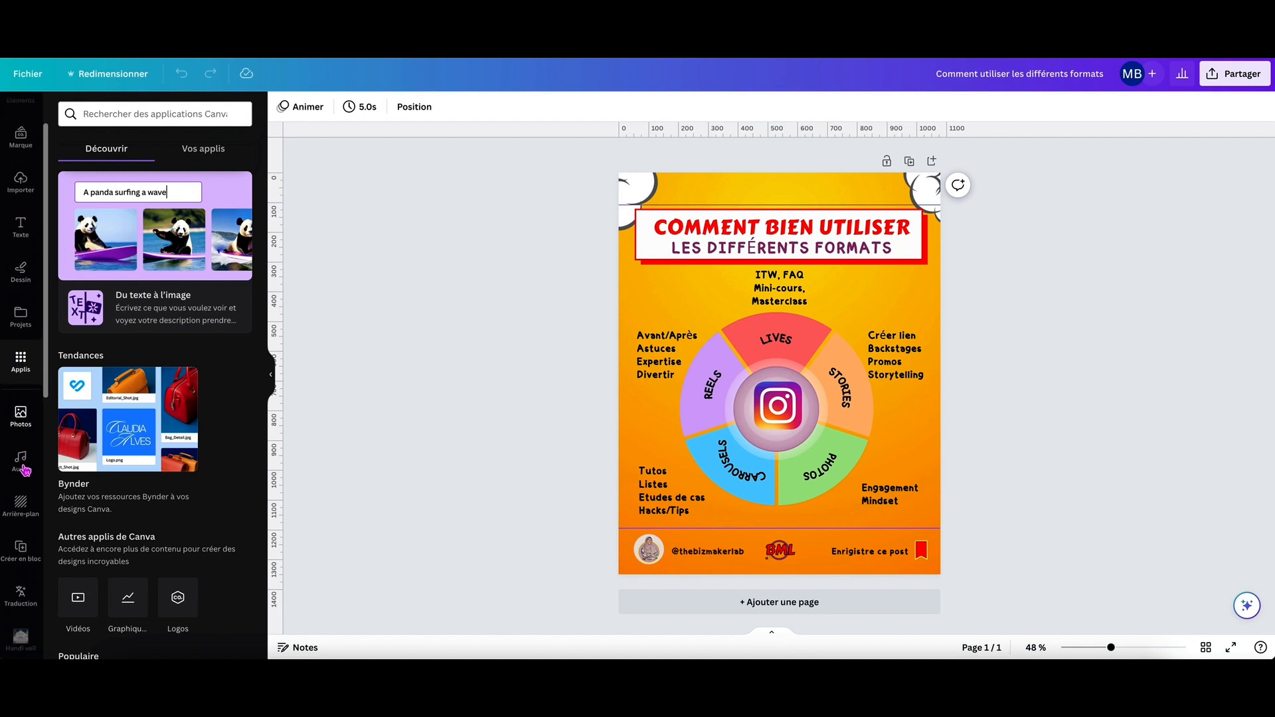
{"action": "scroll", "coordinate": [25, 470], "scroll_direction": "down", "scroll_amount": 2}
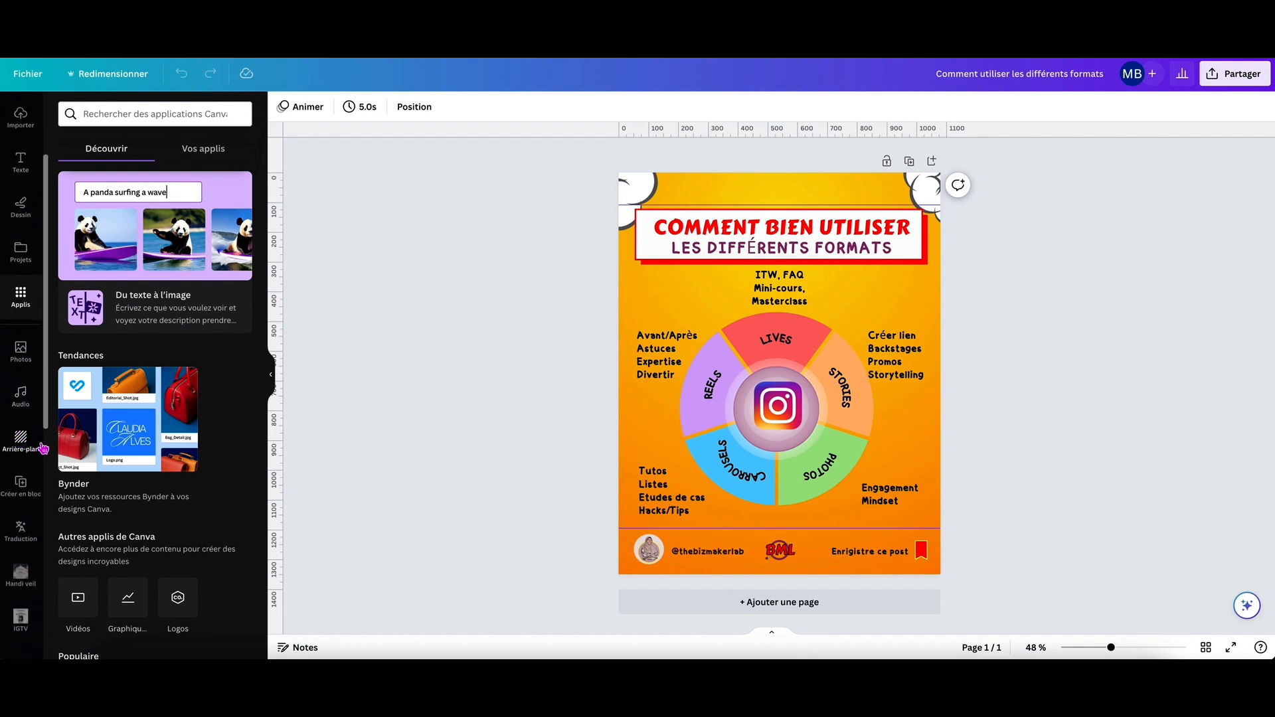
{"action": "scroll", "coordinate": [25, 439], "scroll_direction": "down", "scroll_amount": 2}
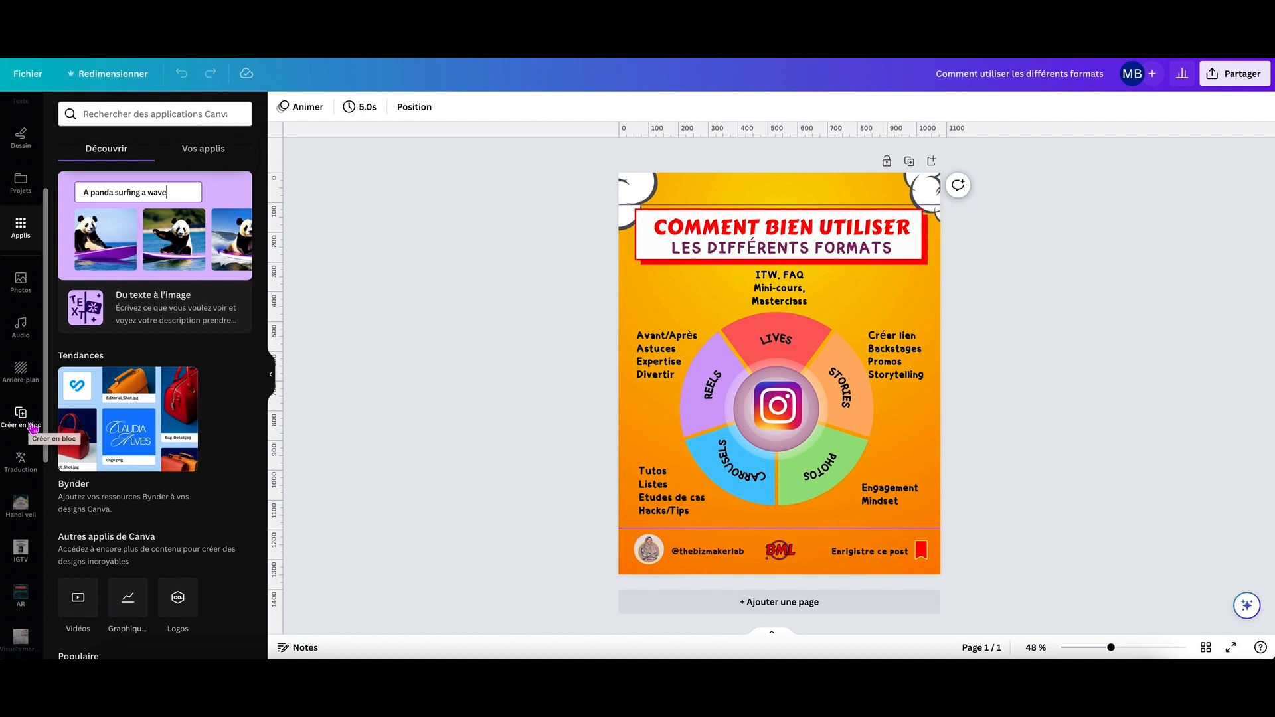
{"action": "scroll", "coordinate": [19, 460], "scroll_direction": "down", "scroll_amount": 1}
{"action": "scroll", "coordinate": [18, 459], "scroll_direction": "down", "scroll_amount": 1}
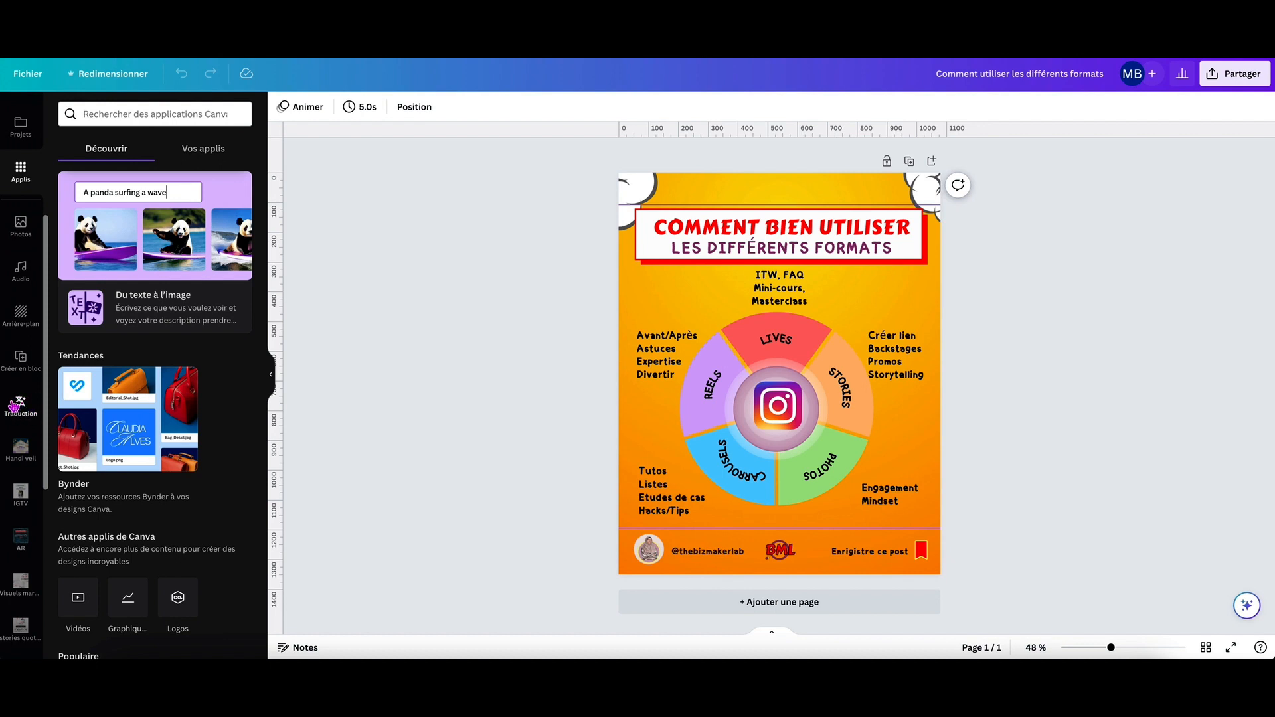
{"action": "scroll", "coordinate": [30, 415], "scroll_direction": "down", "scroll_amount": 1}
{"action": "scroll", "coordinate": [29, 415], "scroll_direction": "down", "scroll_amount": 12}
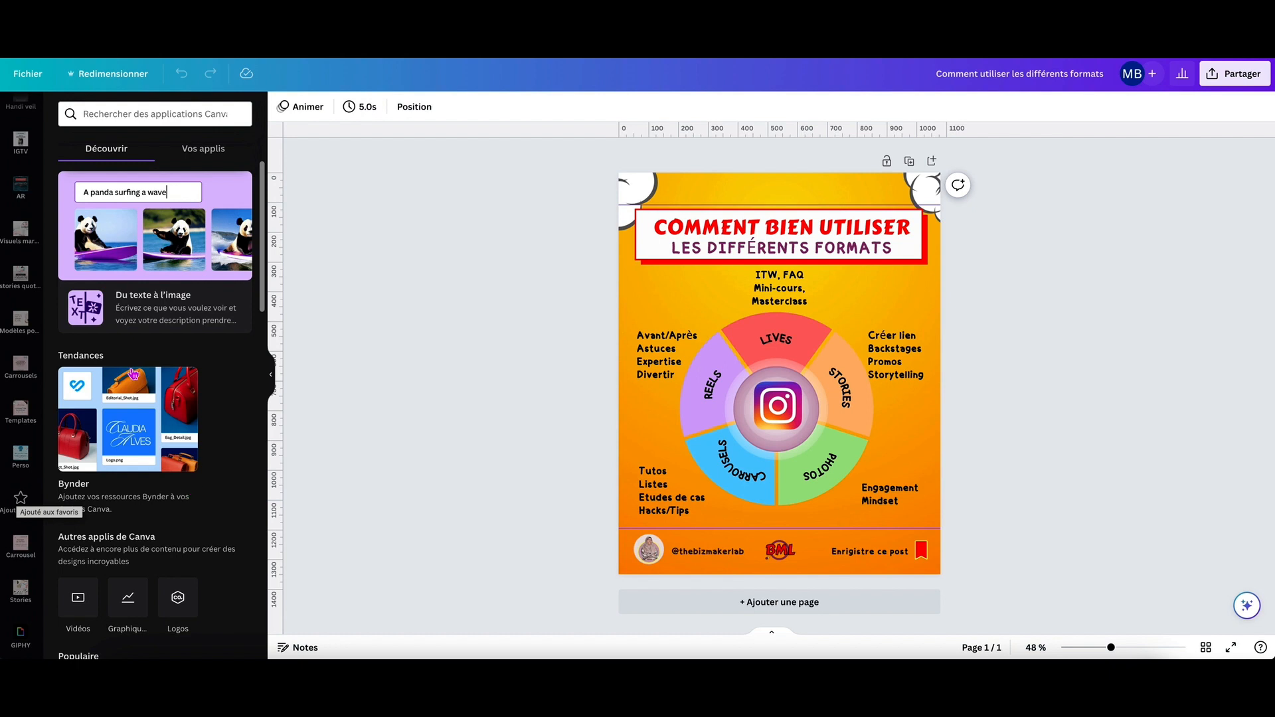
{"action": "scroll", "coordinate": [21, 295], "scroll_direction": "up", "scroll_amount": 8}
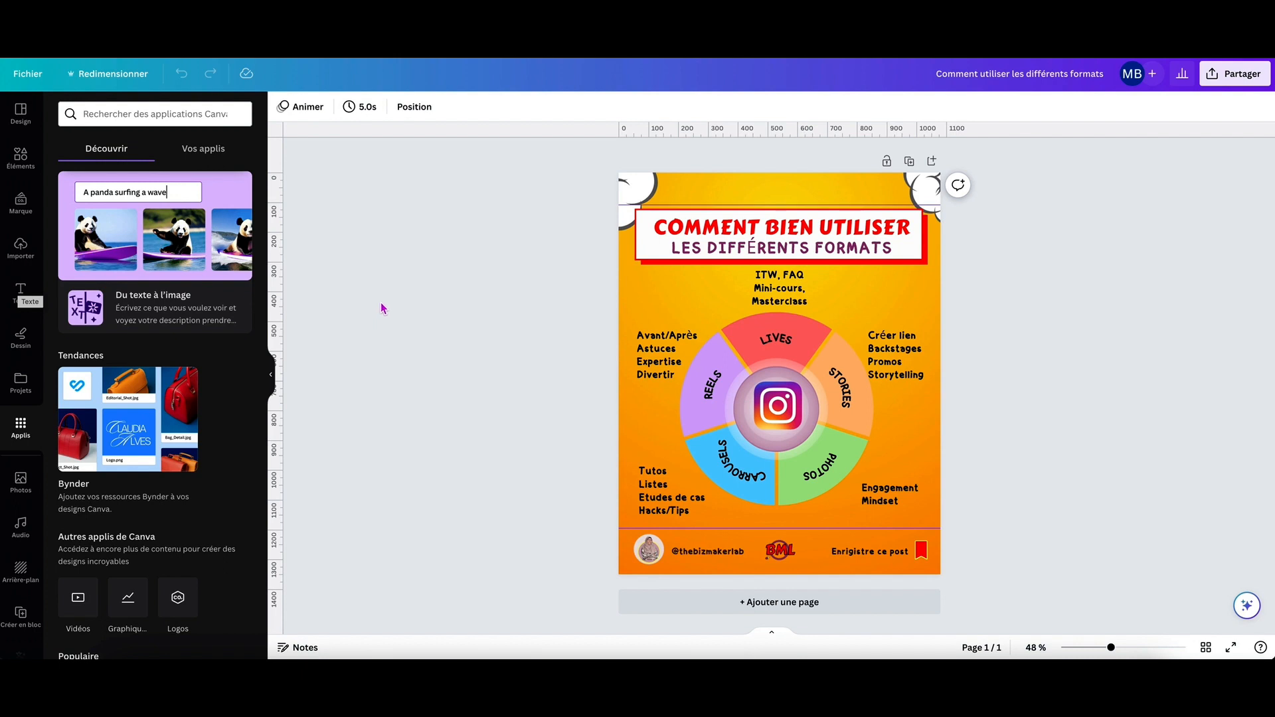
Select the orange background, examine its photo editing options under Effets, Ajuster and Rogner, and close the photo editor.
{"action": "left_click", "coordinate": [689, 189]}
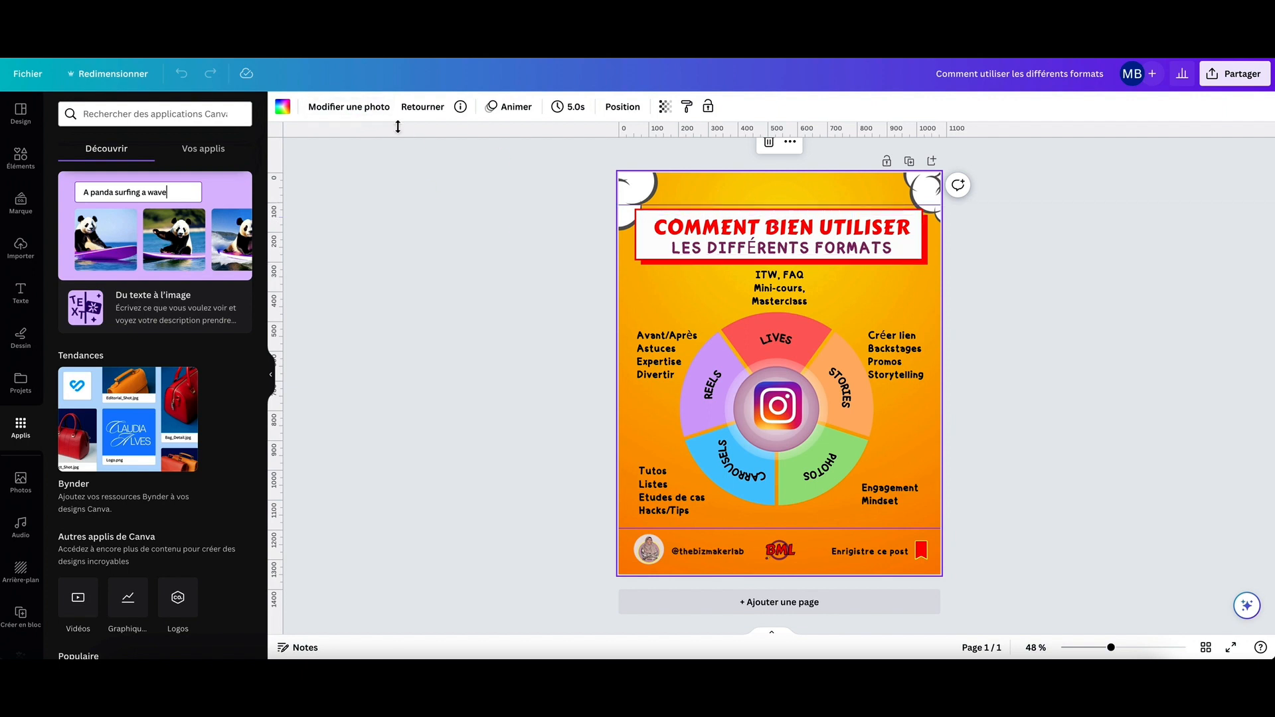
{"action": "left_click", "coordinate": [357, 109]}
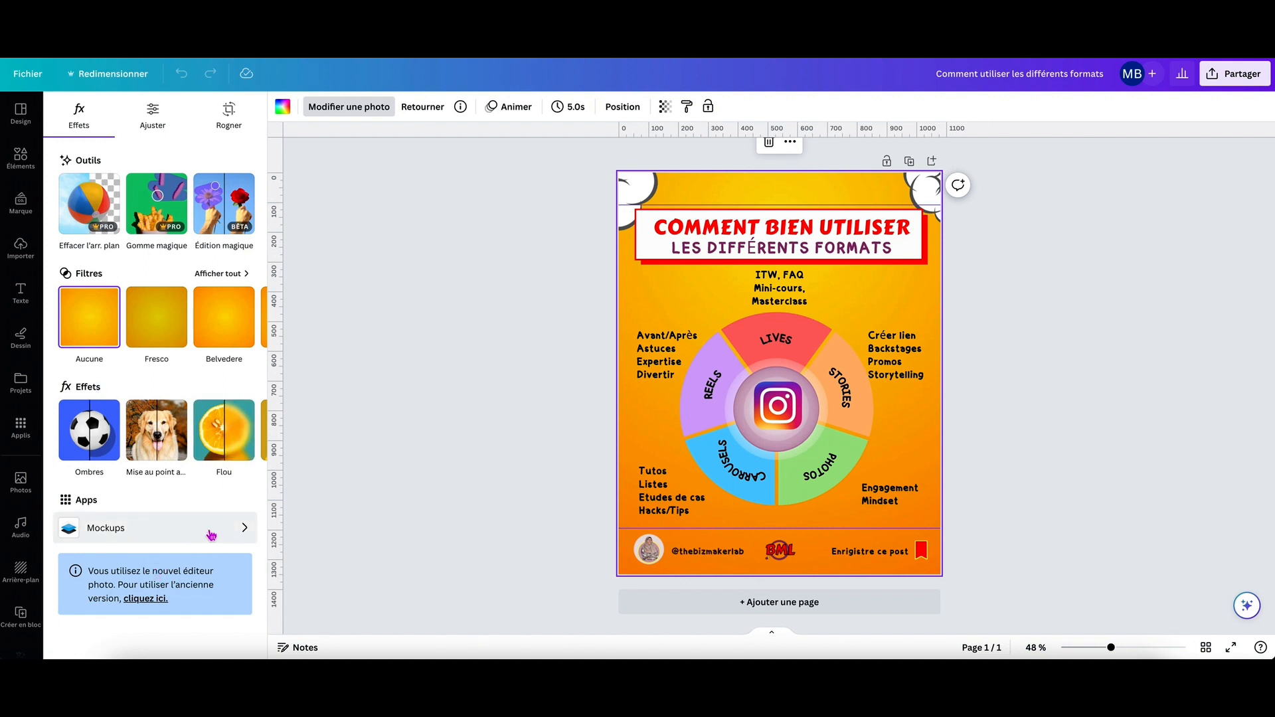
{"action": "left_click", "coordinate": [158, 119]}
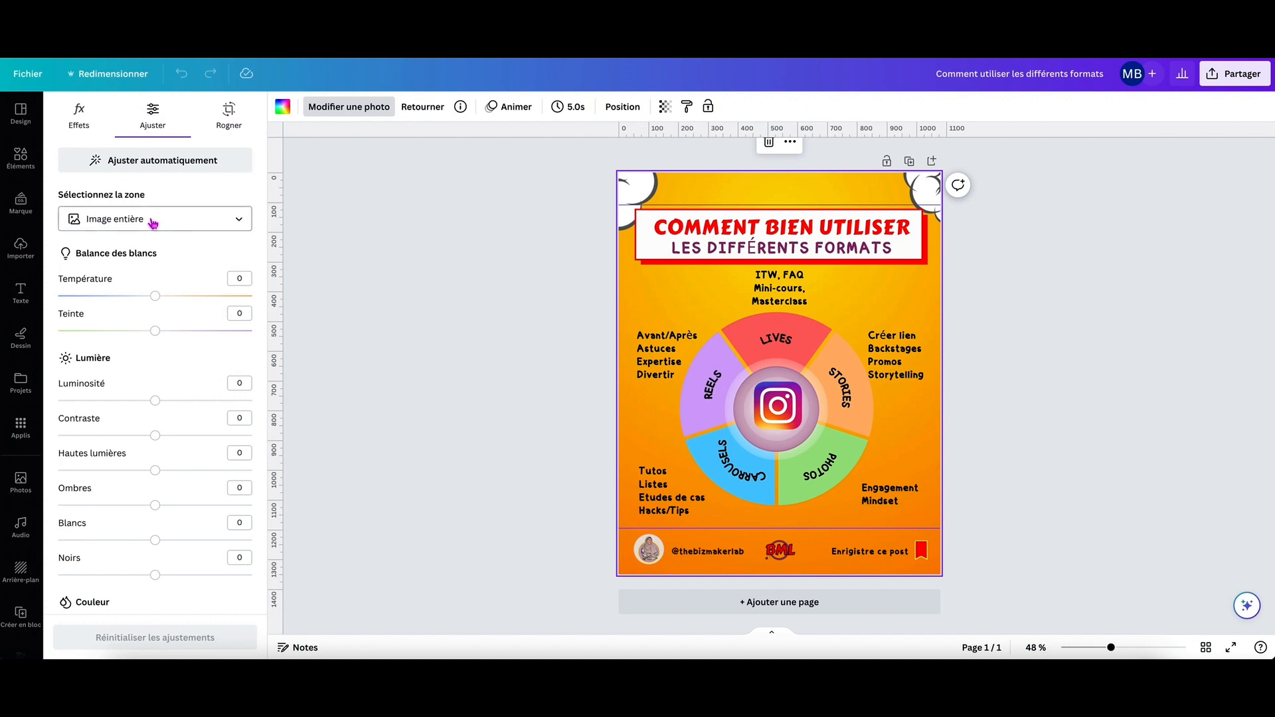
{"action": "scroll", "coordinate": [153, 223], "scroll_direction": "down", "scroll_amount": 5}
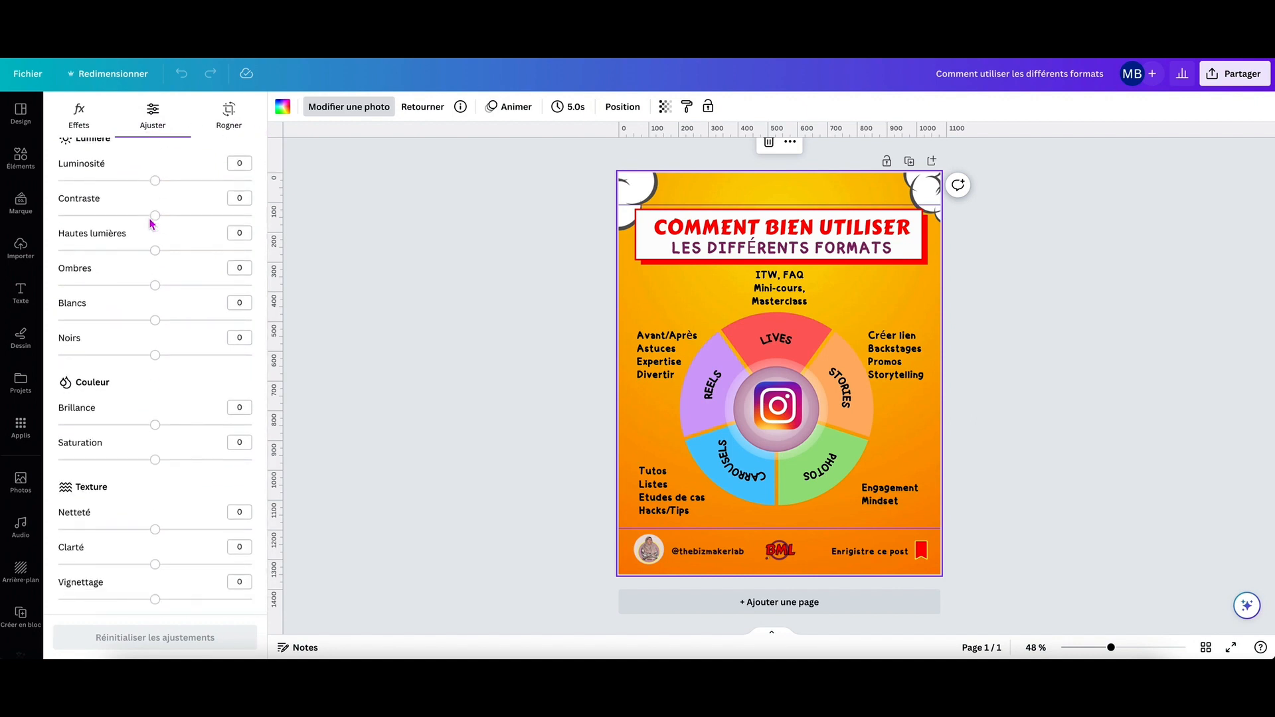
{"action": "scroll", "coordinate": [151, 223], "scroll_direction": "up", "scroll_amount": 5}
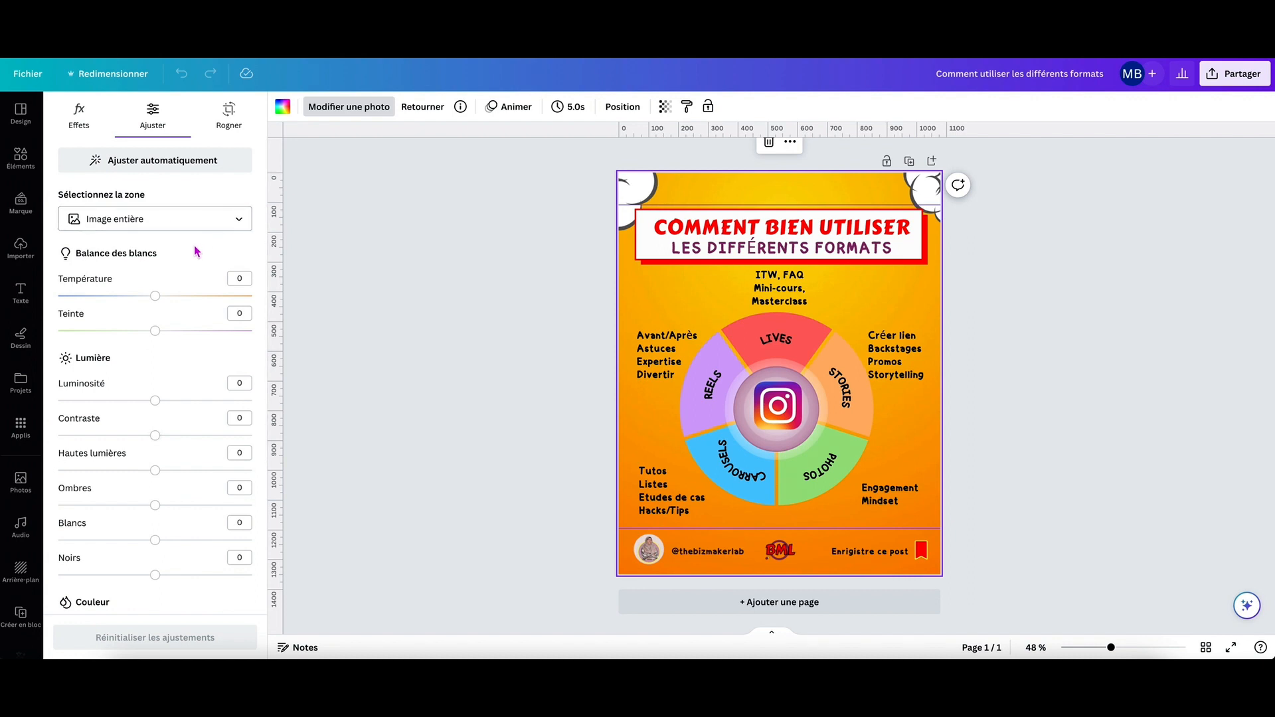
{"action": "left_click", "coordinate": [227, 119]}
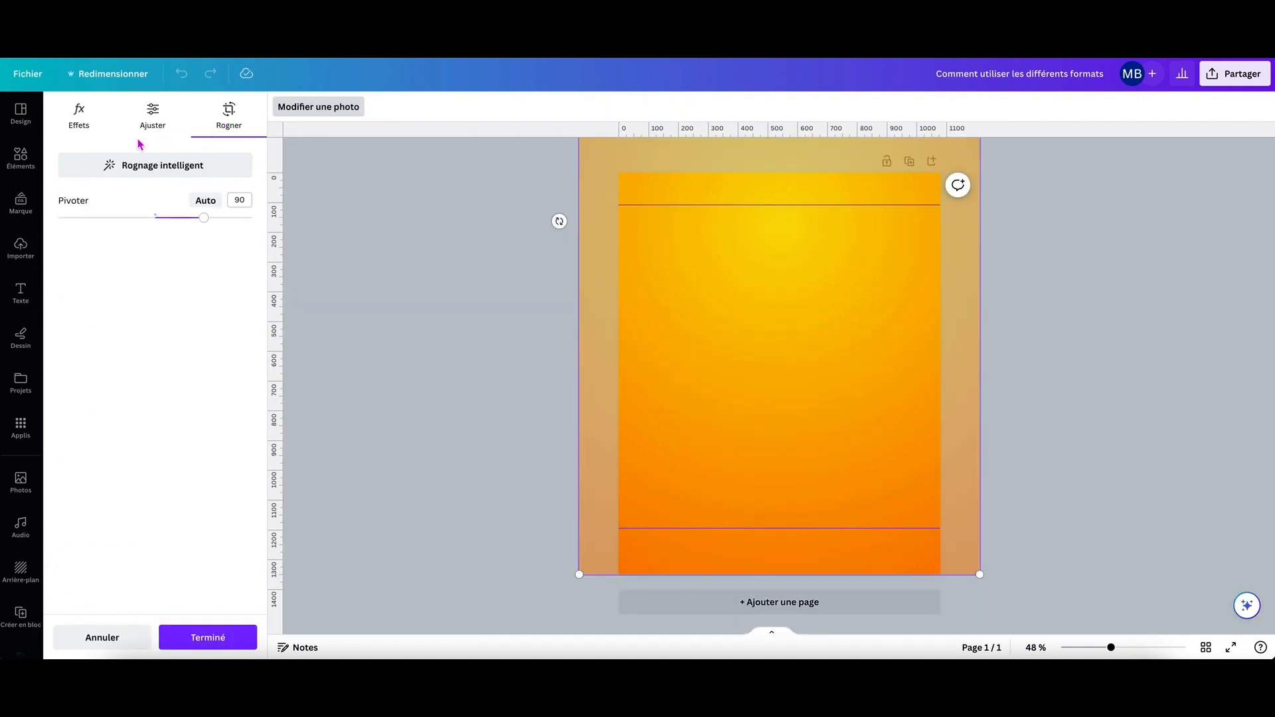
{"action": "left_click", "coordinate": [79, 117]}
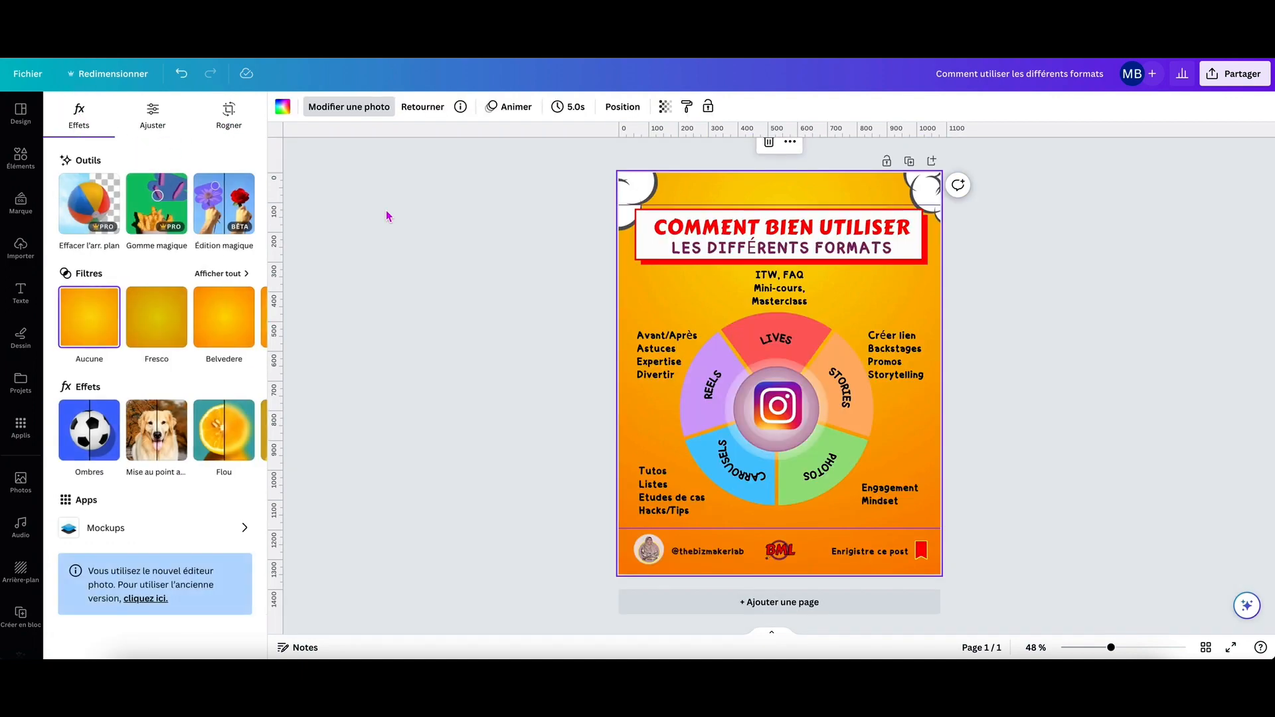
{"action": "left_click", "coordinate": [454, 219]}
Select the title text and examine its position settings, from the Organiser alignment options to the full list of layers under Calques.
{"action": "left_click", "coordinate": [670, 233]}
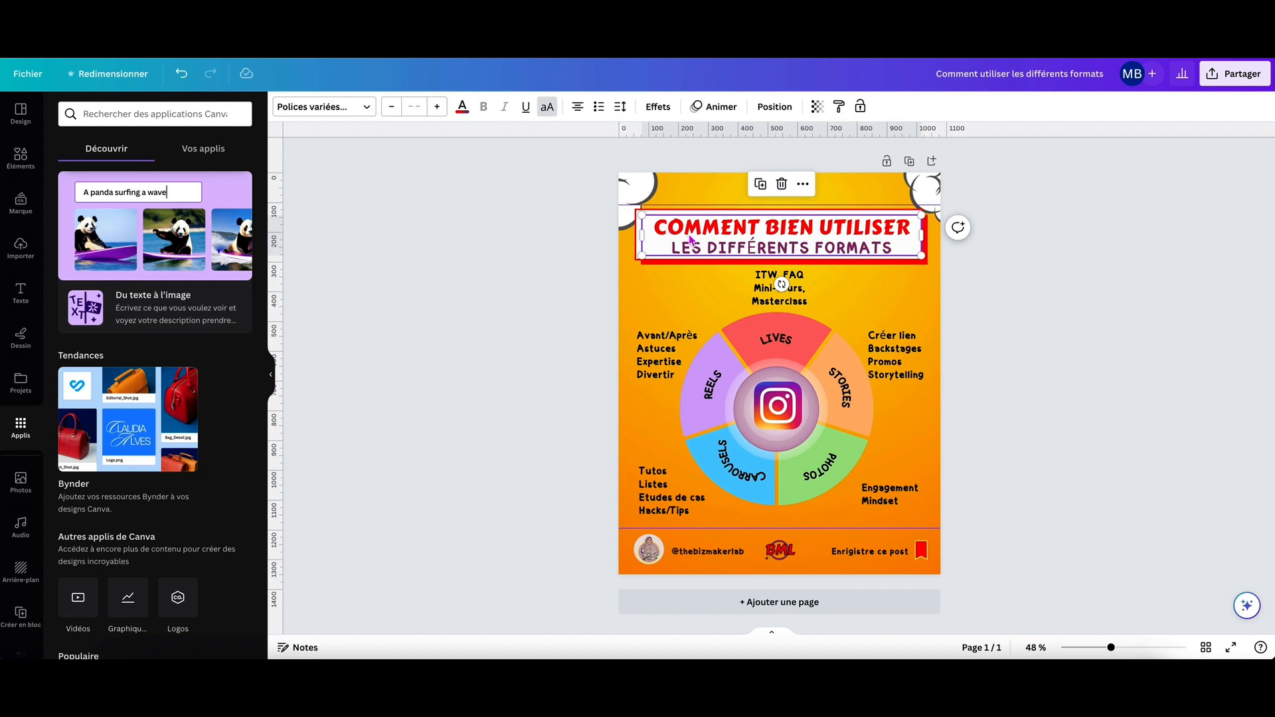
{"action": "left_click", "coordinate": [776, 108]}
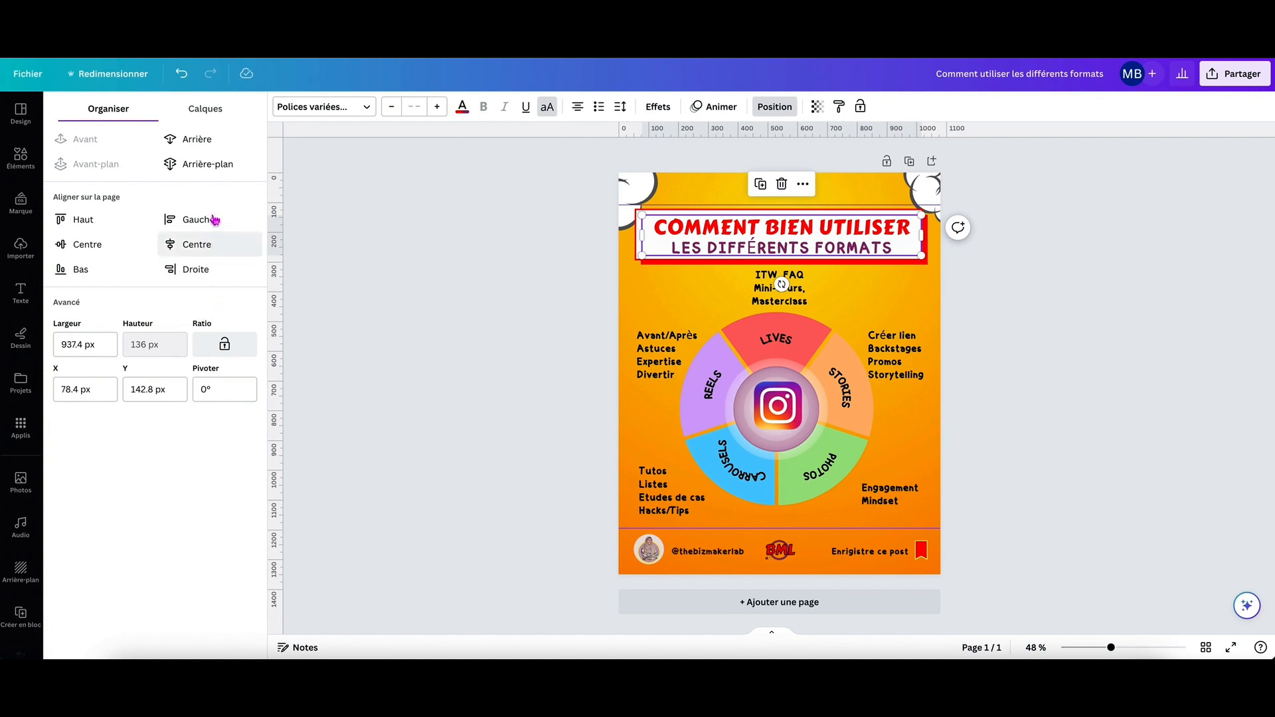
{"action": "left_click", "coordinate": [214, 117]}
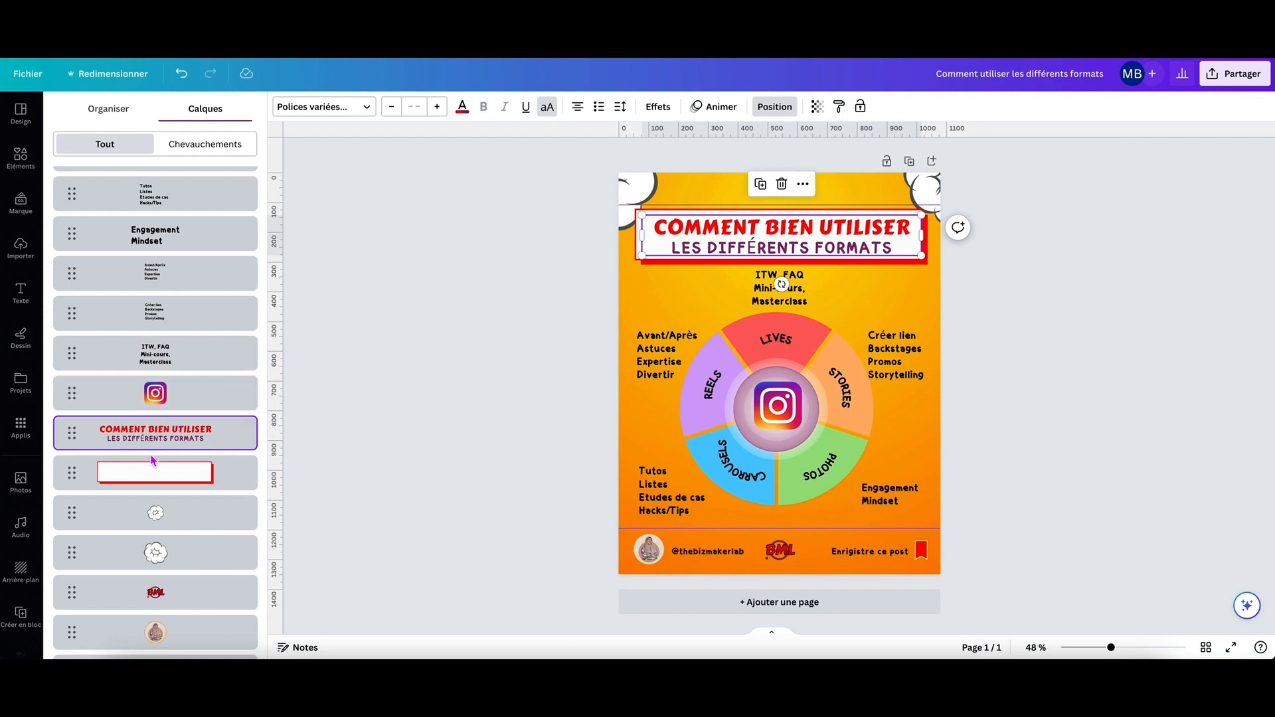
{"action": "scroll", "coordinate": [152, 460], "scroll_direction": "down", "scroll_amount": 3}
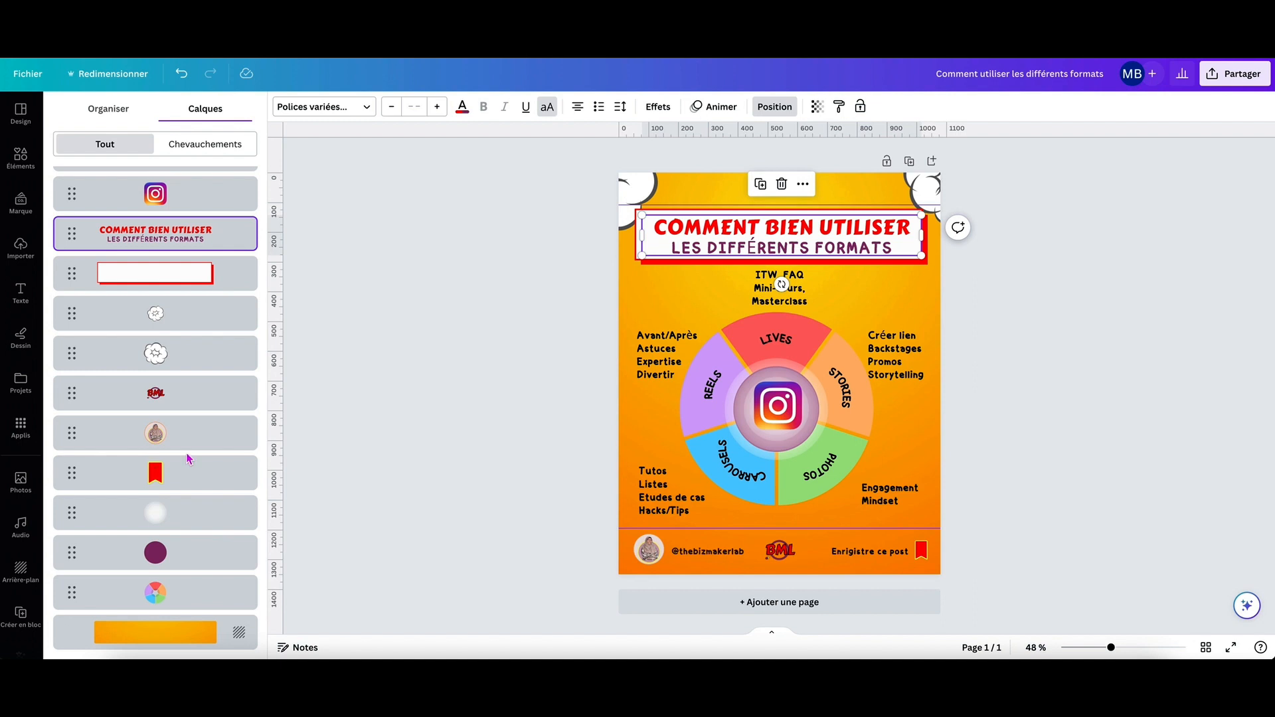
{"action": "scroll", "coordinate": [190, 457], "scroll_direction": "up", "scroll_amount": 5}
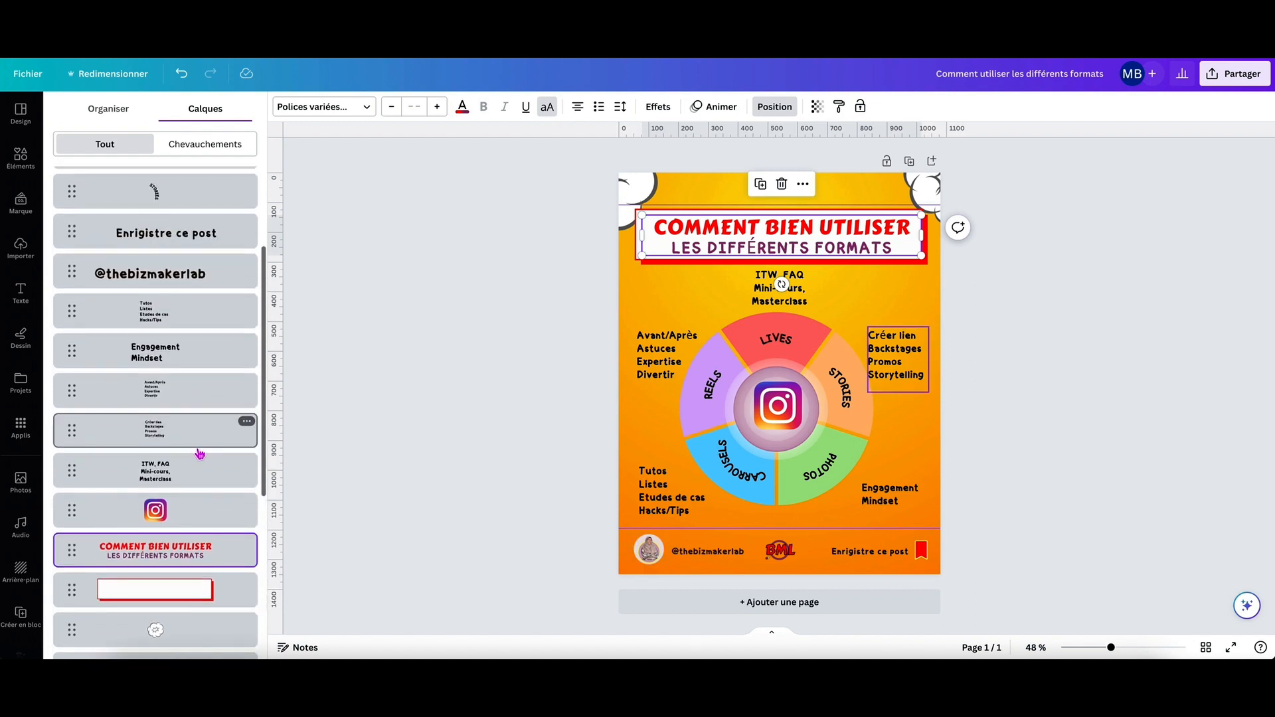
{"action": "scroll", "coordinate": [199, 452], "scroll_direction": "up", "scroll_amount": 3}
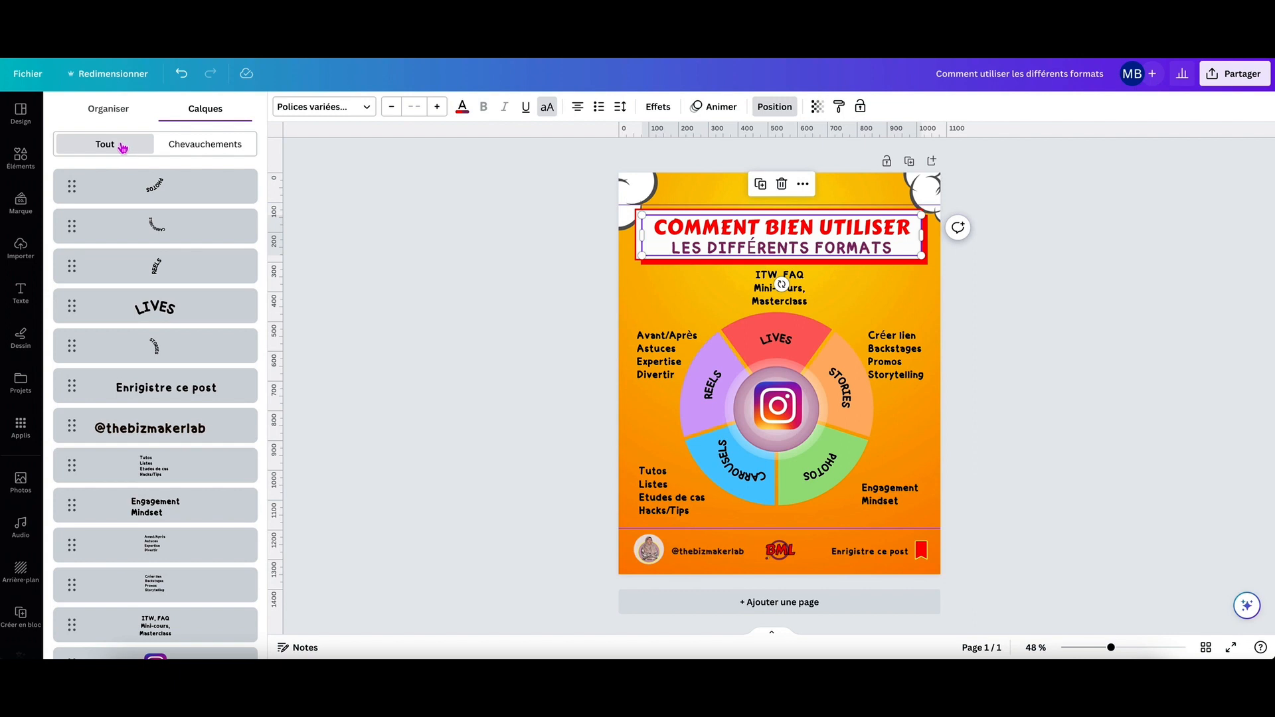
View only the layers overlapping the title, show all layers again and close the position settings.
{"action": "left_click", "coordinate": [196, 145]}
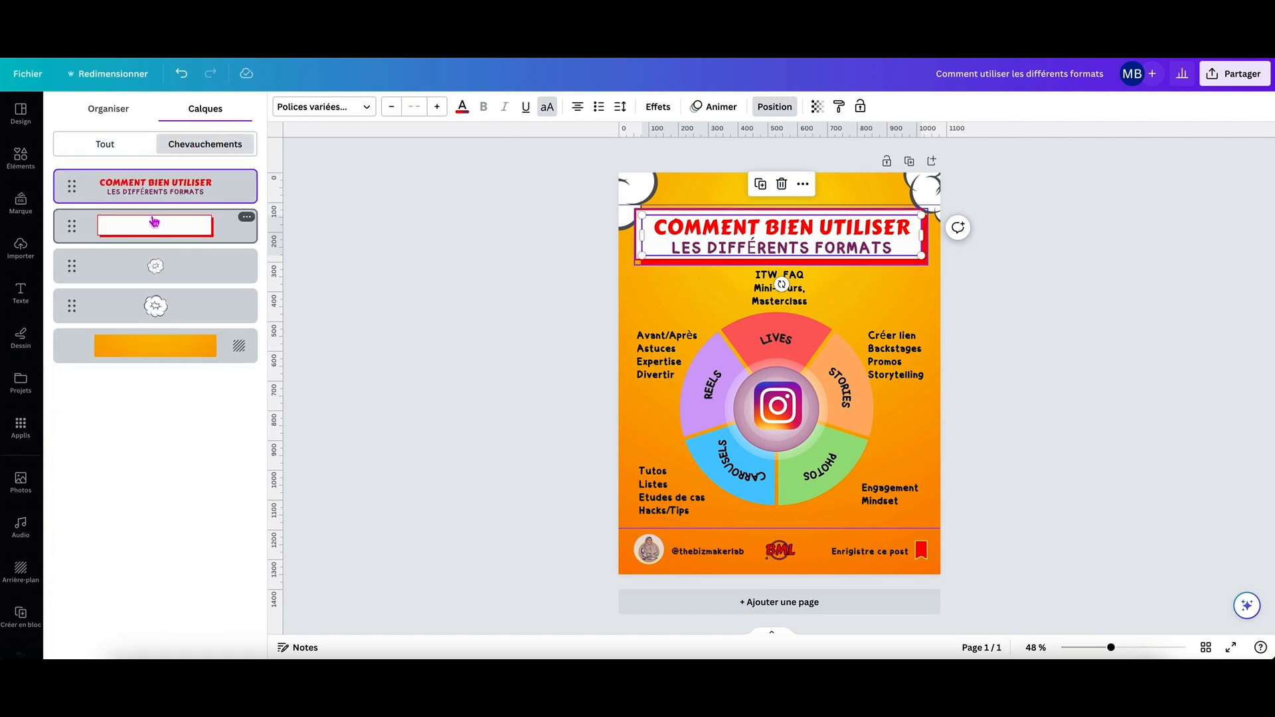
{"action": "left_click", "coordinate": [110, 143]}
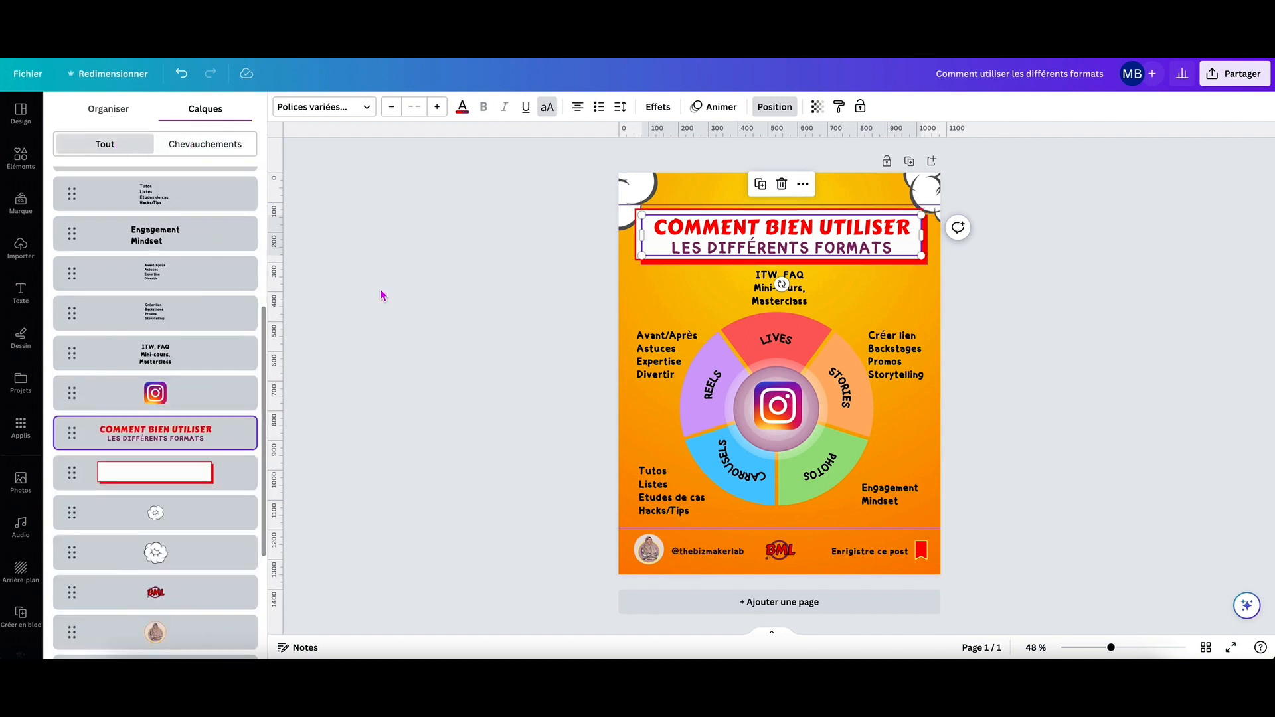
{"action": "left_click", "coordinate": [407, 315]}
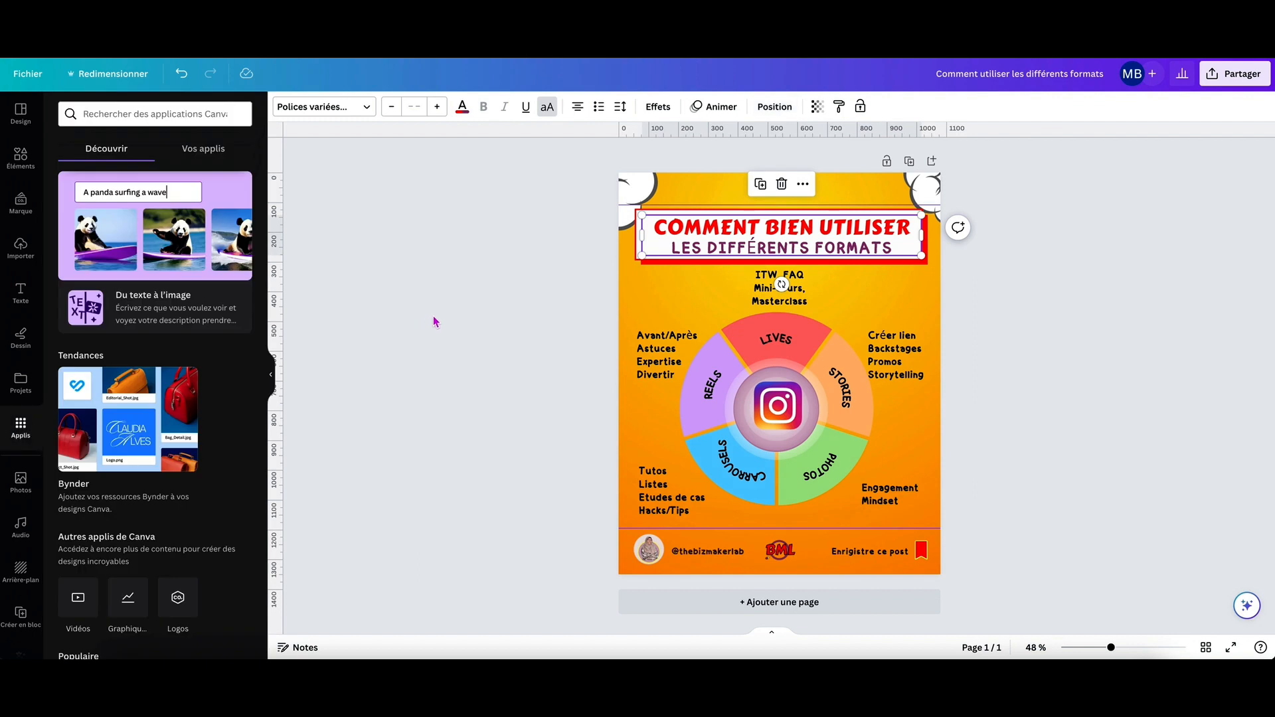
Select the orange background and examine its colour options, including a new document colour's Couleur unie and Dégradé settings.
{"action": "left_click", "coordinate": [697, 193]}
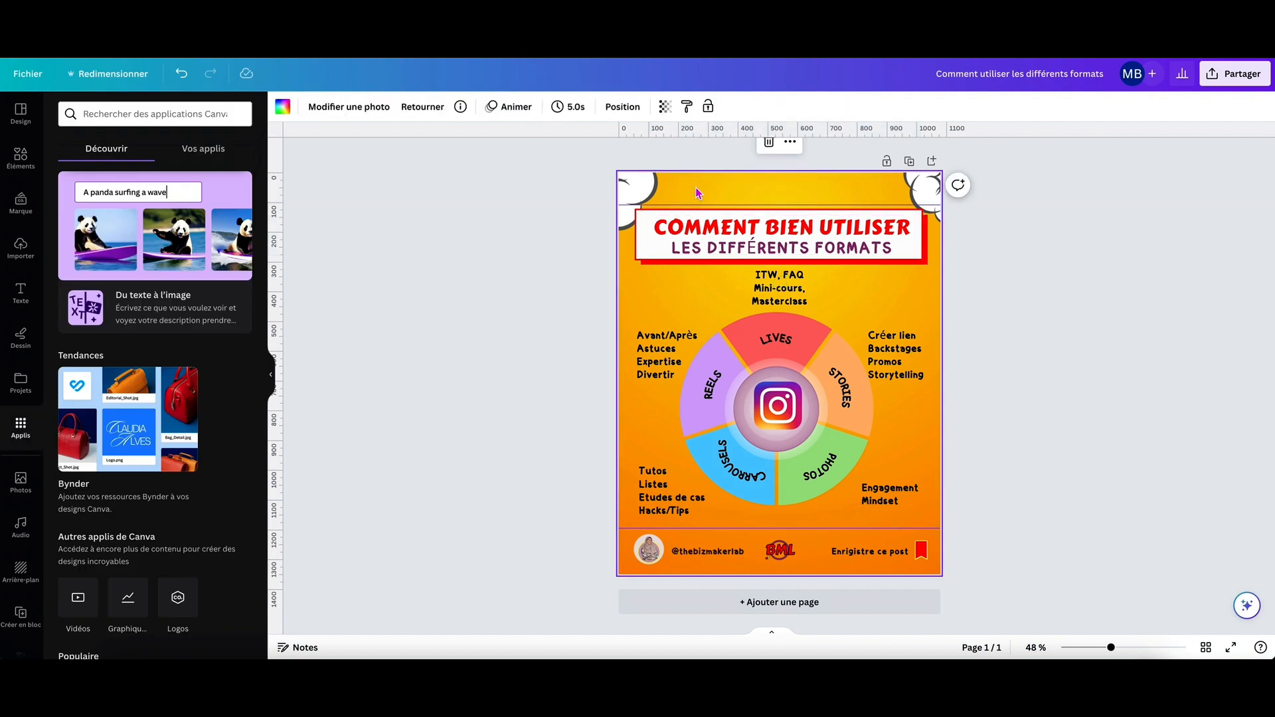
{"action": "left_click", "coordinate": [284, 109]}
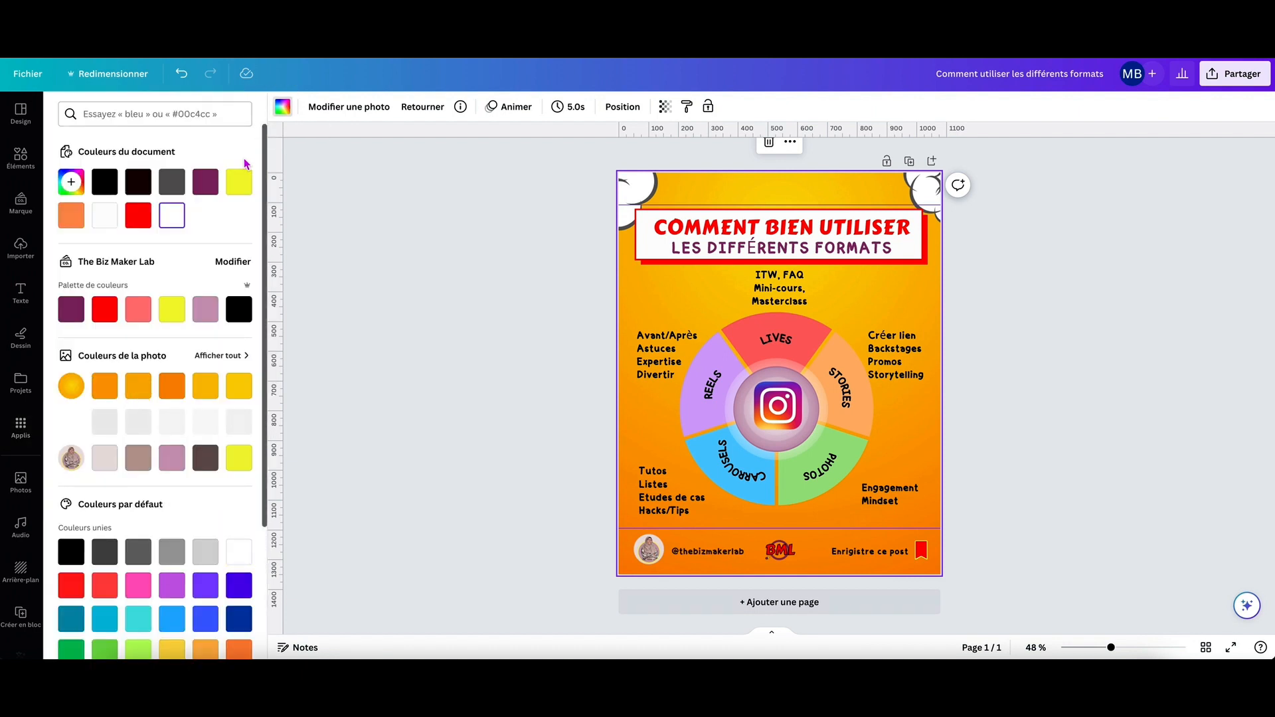
{"action": "left_click", "coordinate": [72, 183]}
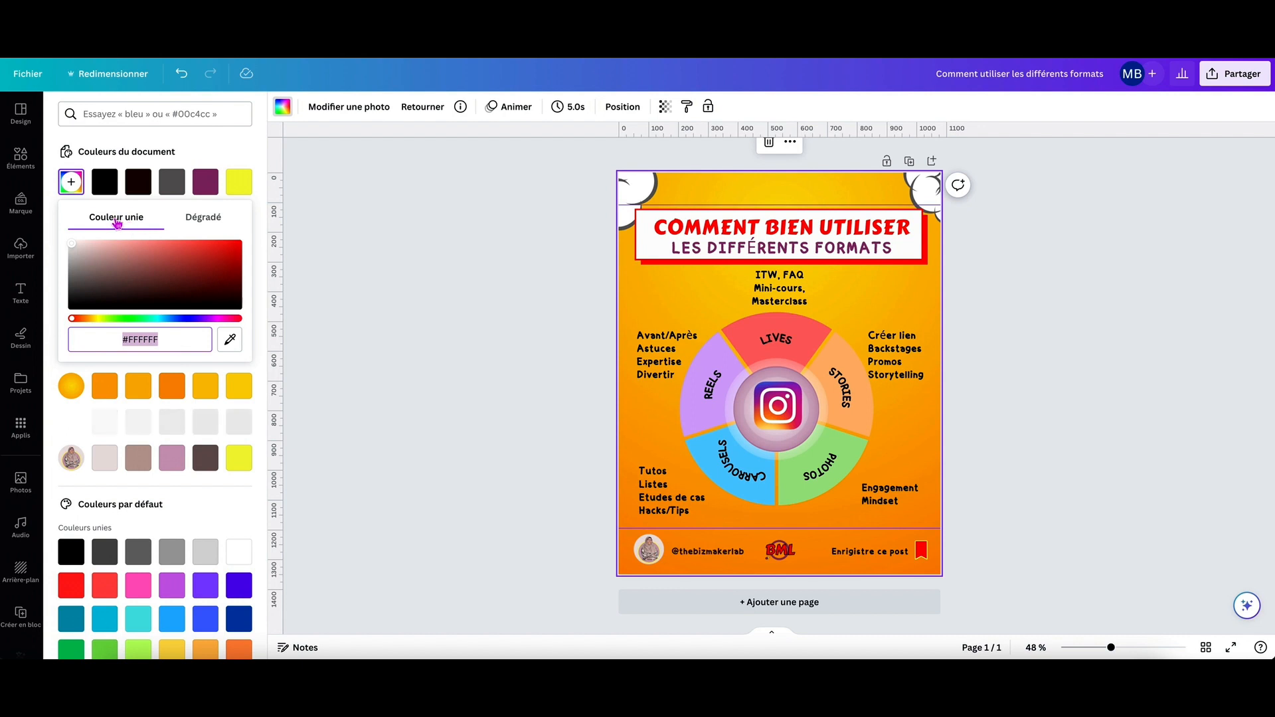
{"action": "left_click", "coordinate": [209, 222]}
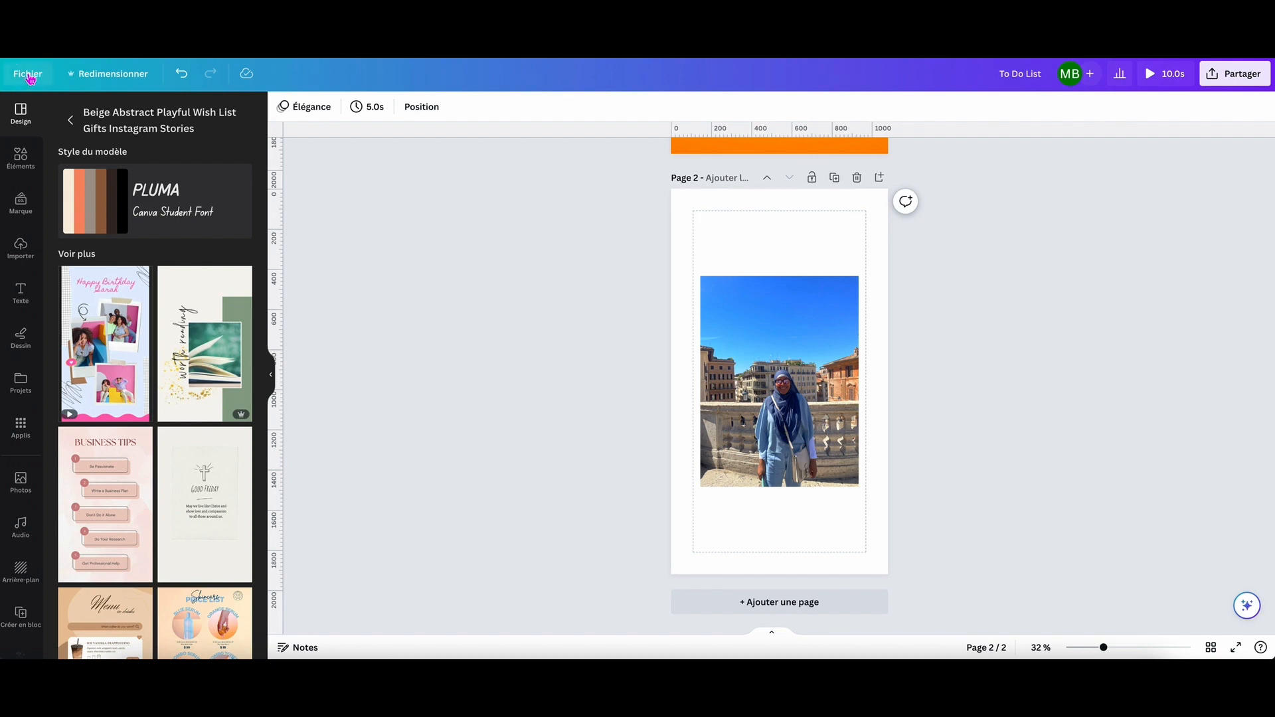
Examine the file options of the To Do List design, from creating and importing to downloading and help, and close them.
{"action": "left_click", "coordinate": [29, 79]}
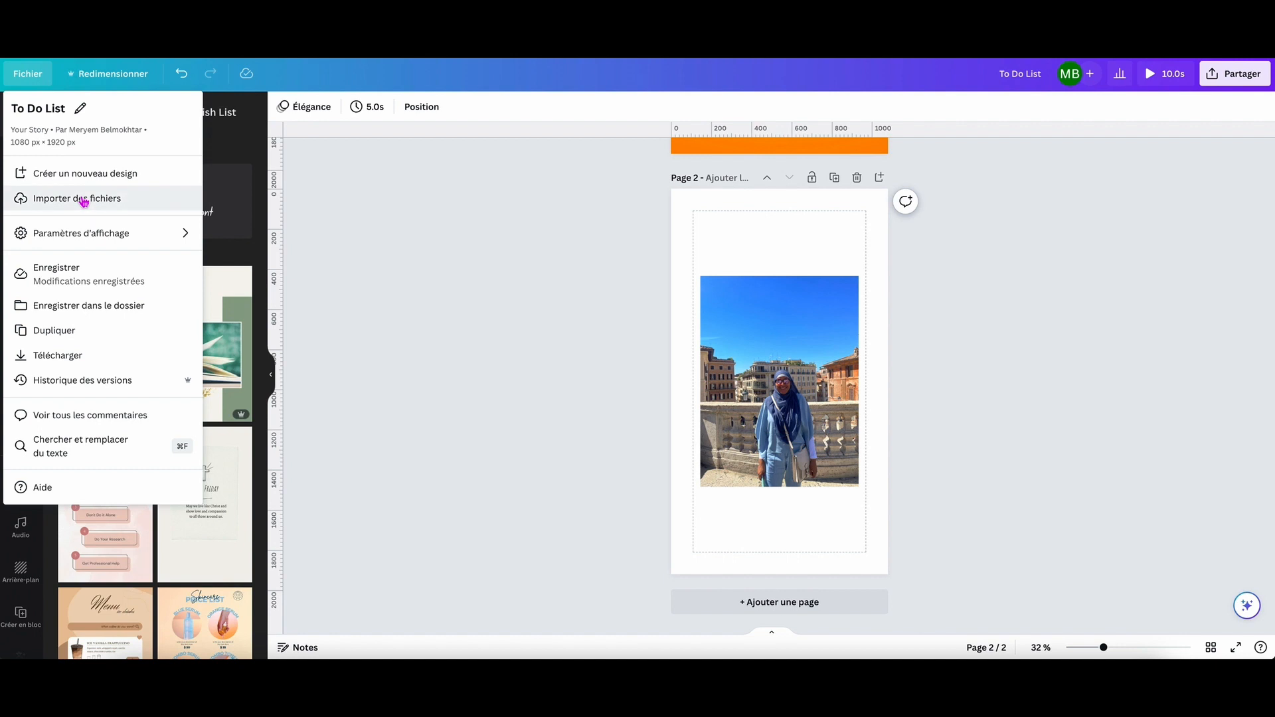
{"action": "mouse_move", "coordinate": [114, 242]}
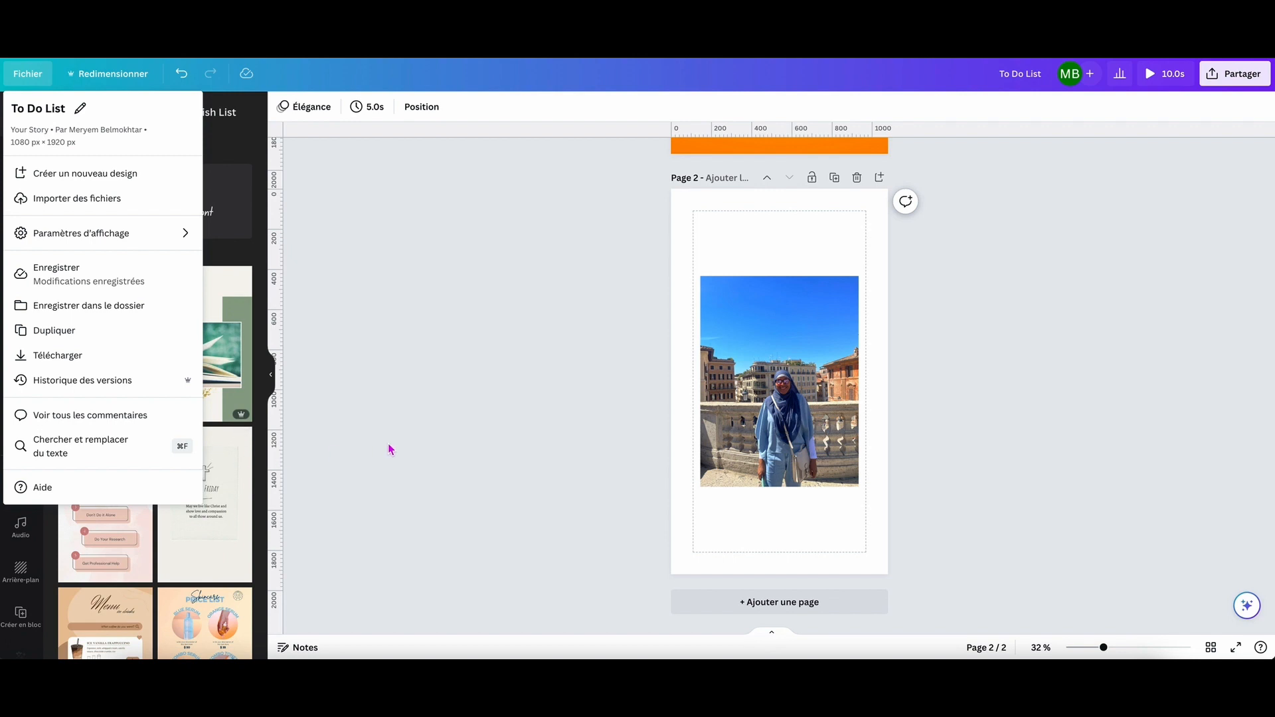
{"action": "left_click", "coordinate": [474, 450]}
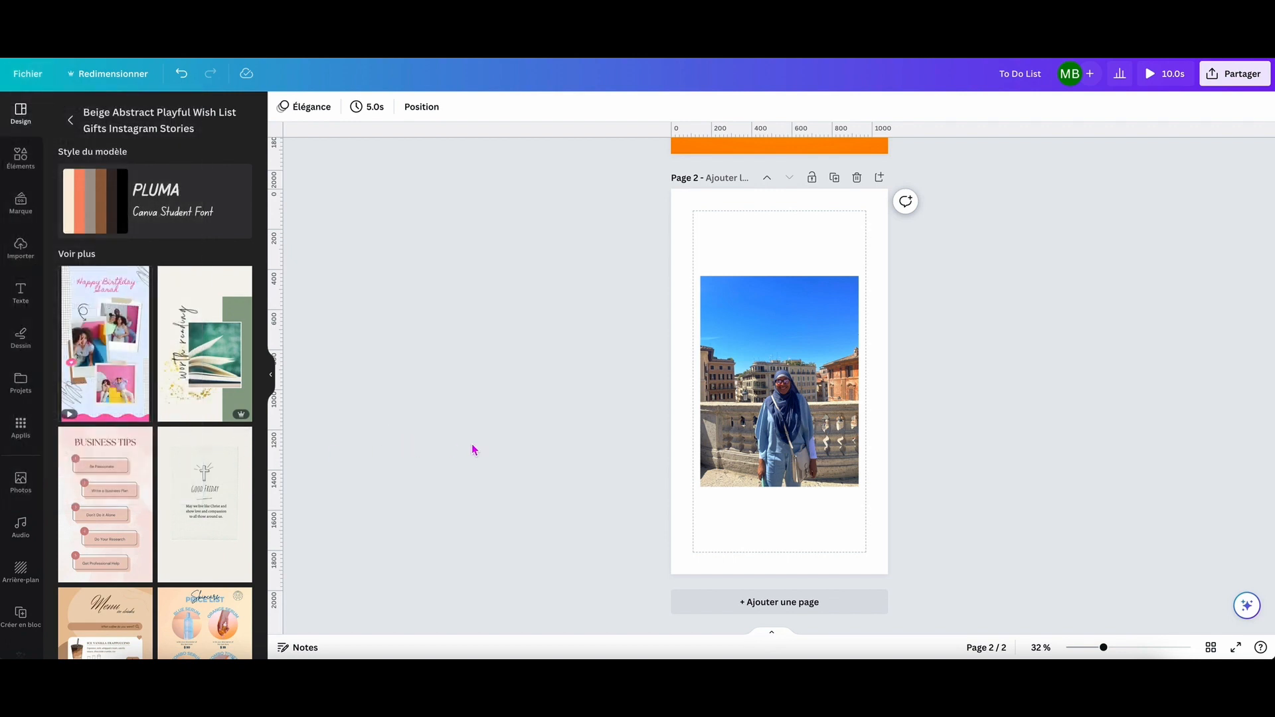
Select the photo on page 2 and start using the Mockups app from its photo editing options.
{"action": "left_click", "coordinate": [728, 381]}
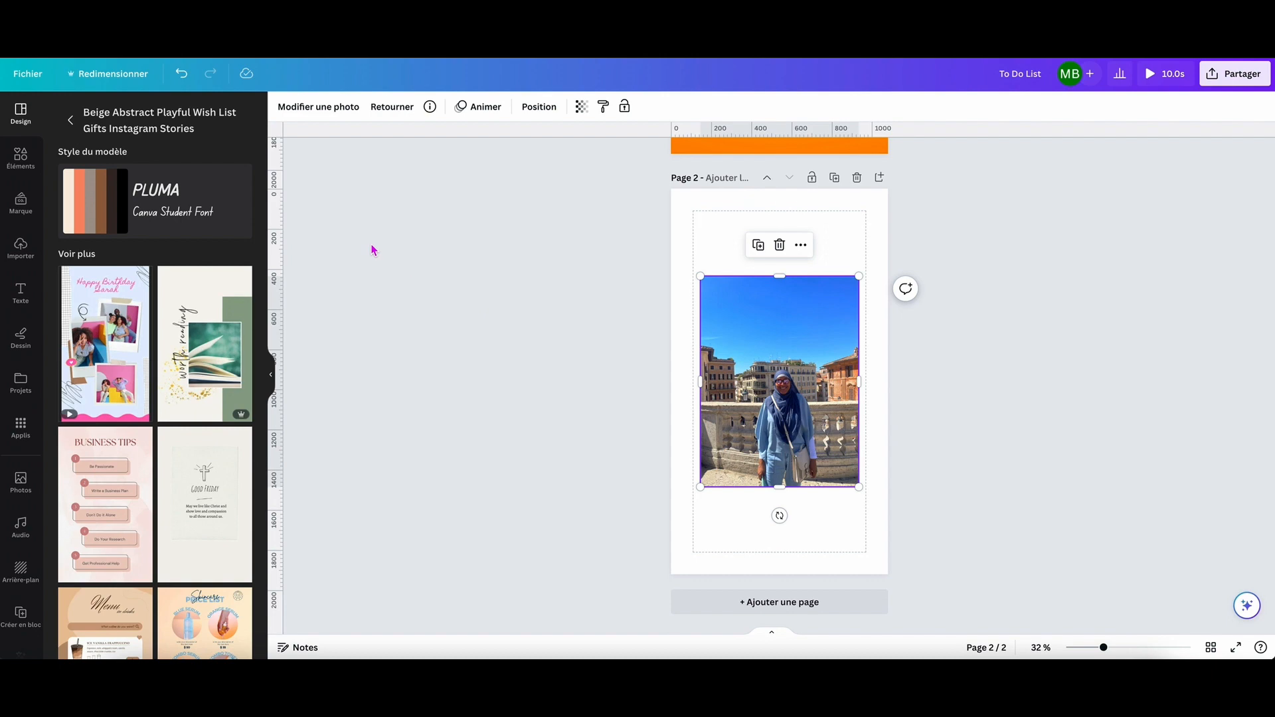
{"action": "left_click", "coordinate": [330, 107]}
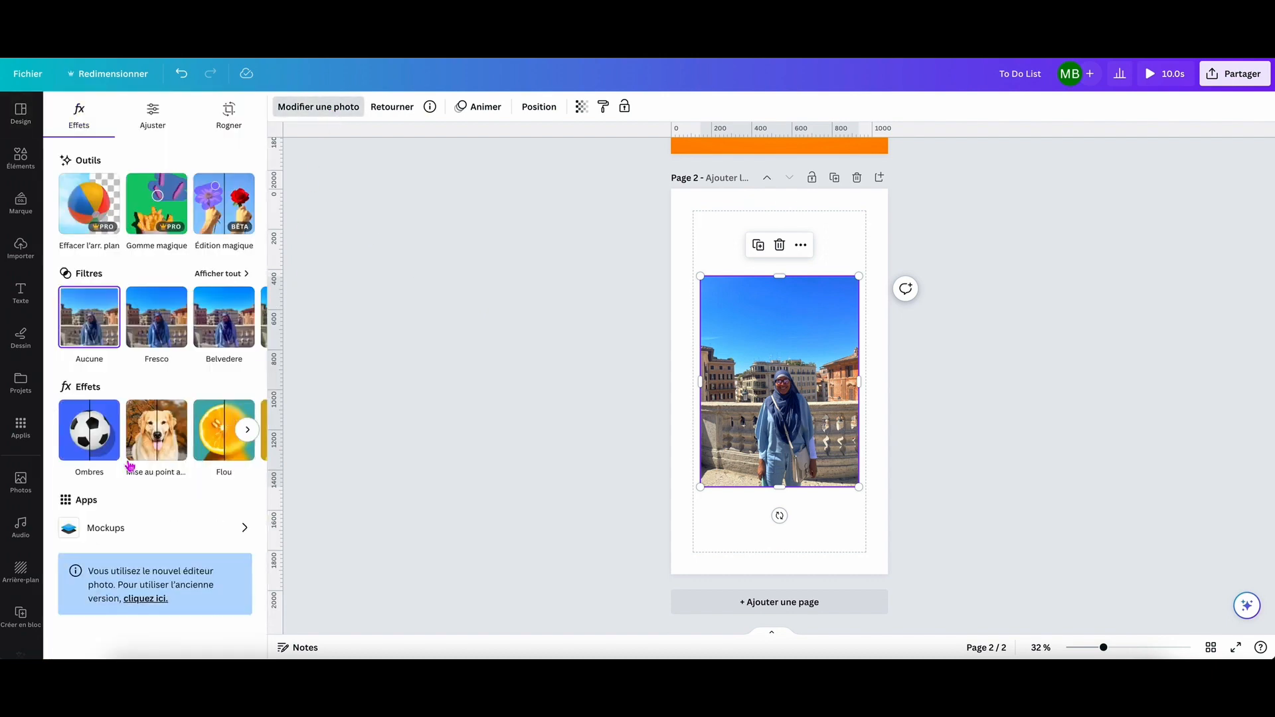
{"action": "left_click", "coordinate": [128, 536]}
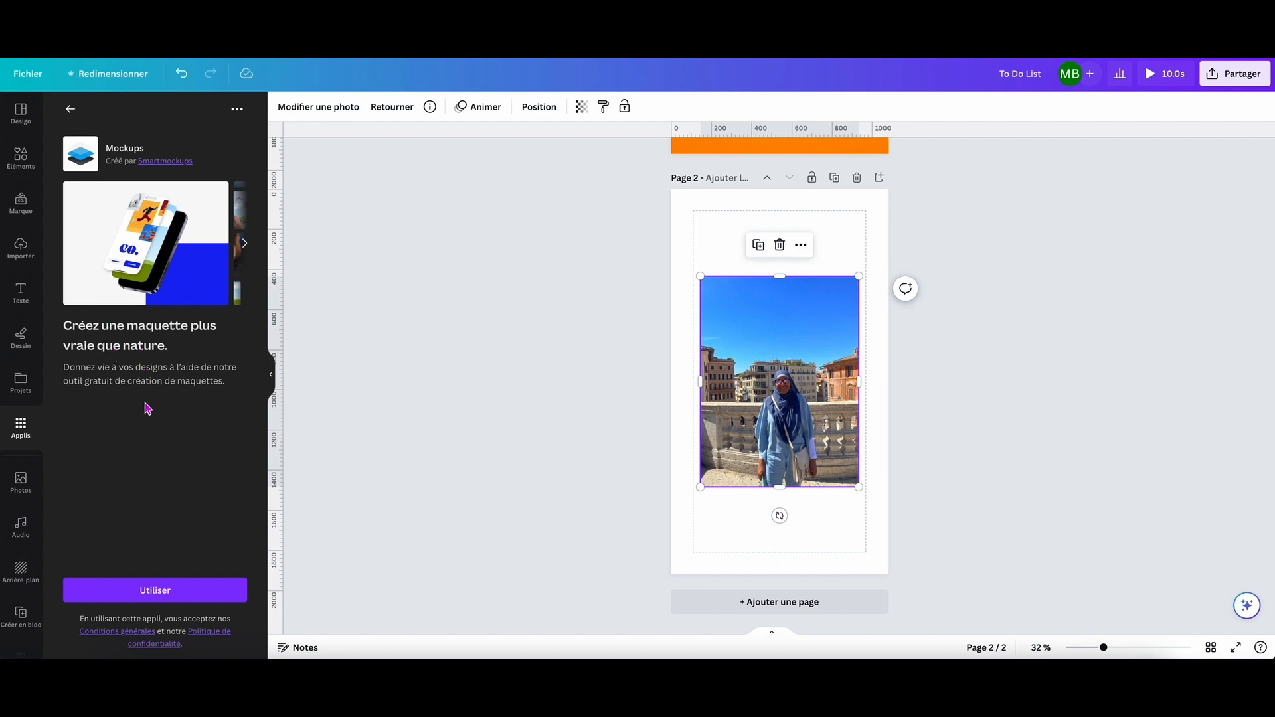
{"action": "left_click", "coordinate": [157, 595]}
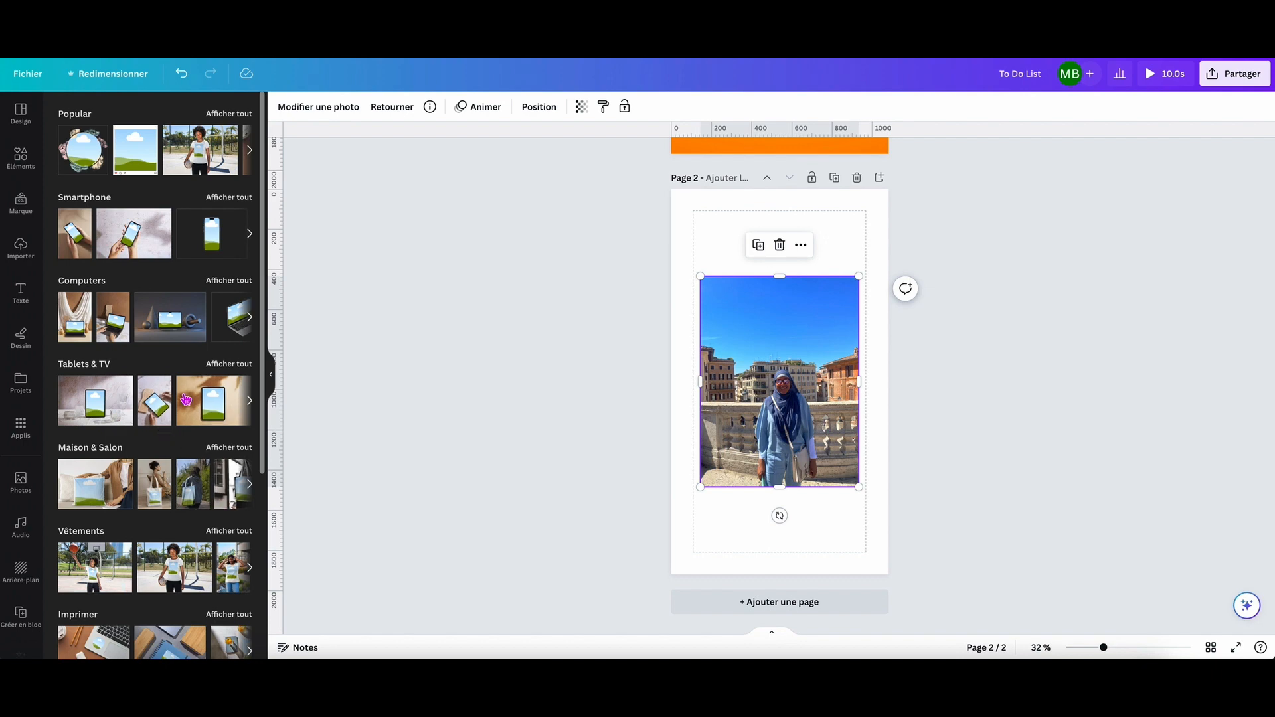
Browse the mockup categories and add the white sports bottle mockup from Packaging to page 2.
{"action": "scroll", "coordinate": [174, 392], "scroll_direction": "down", "scroll_amount": 3}
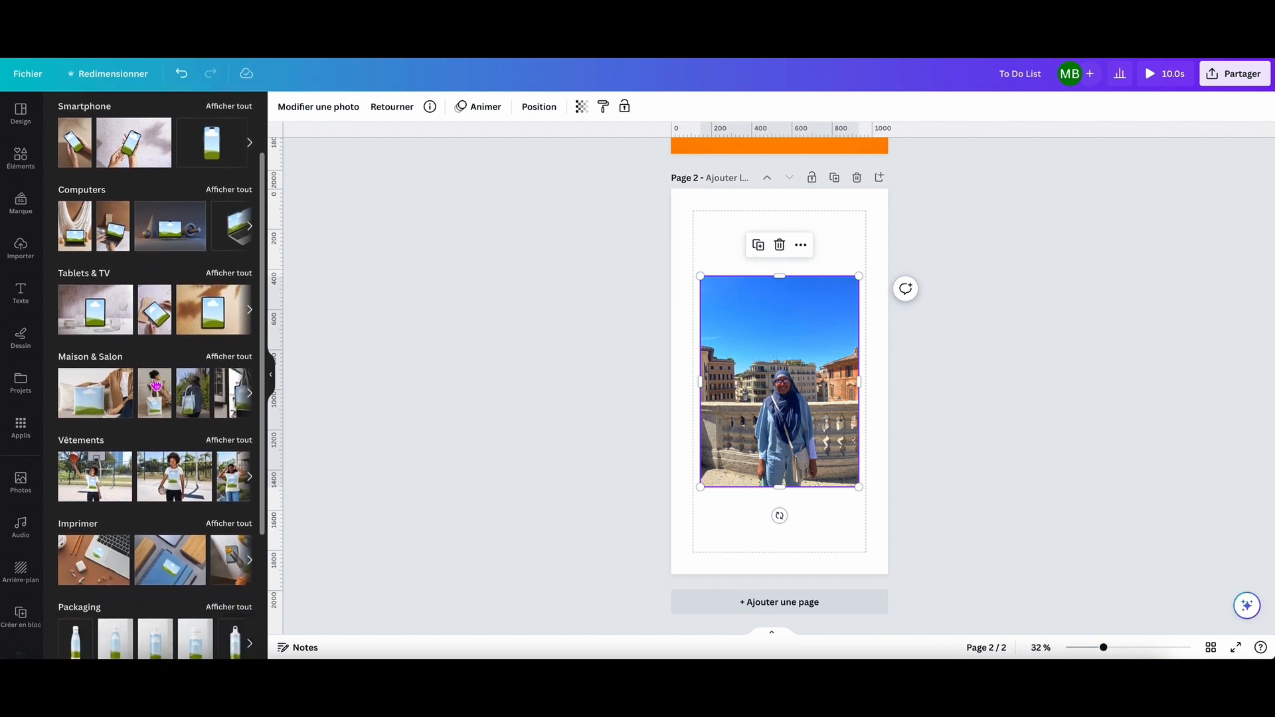
{"action": "scroll", "coordinate": [190, 412], "scroll_direction": "down", "scroll_amount": 1}
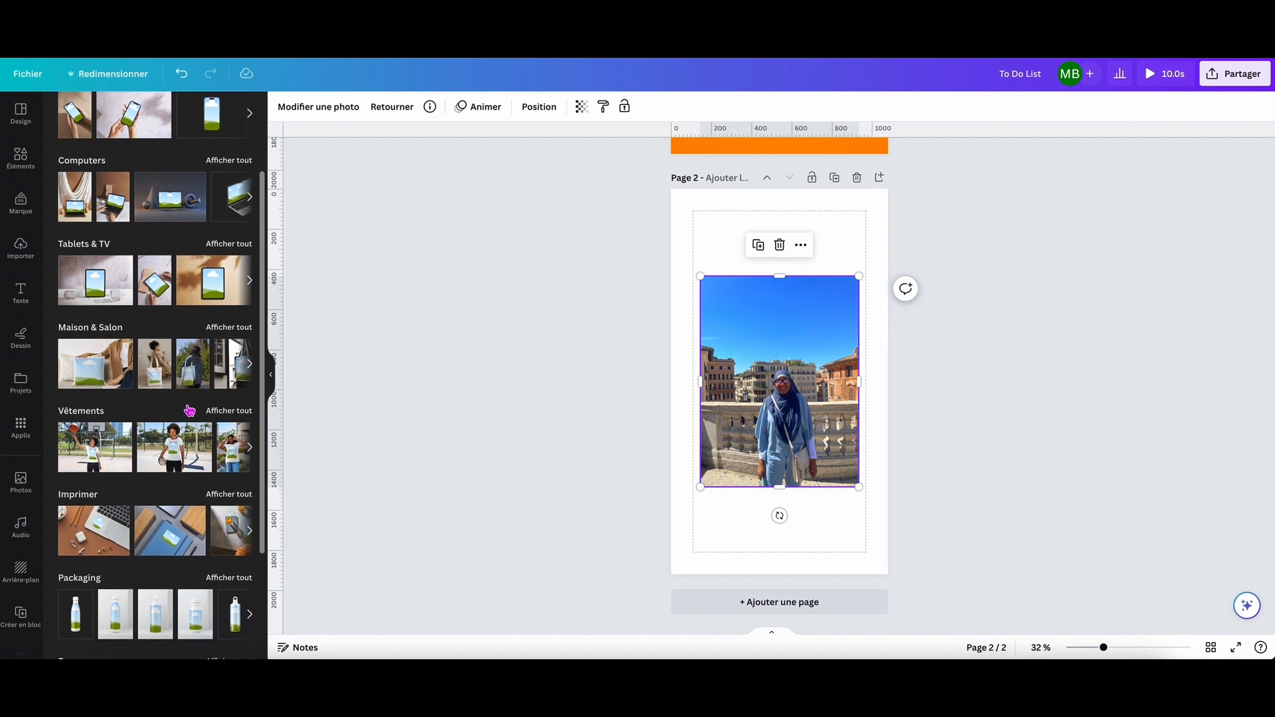
{"action": "scroll", "coordinate": [192, 411], "scroll_direction": "down", "scroll_amount": 5}
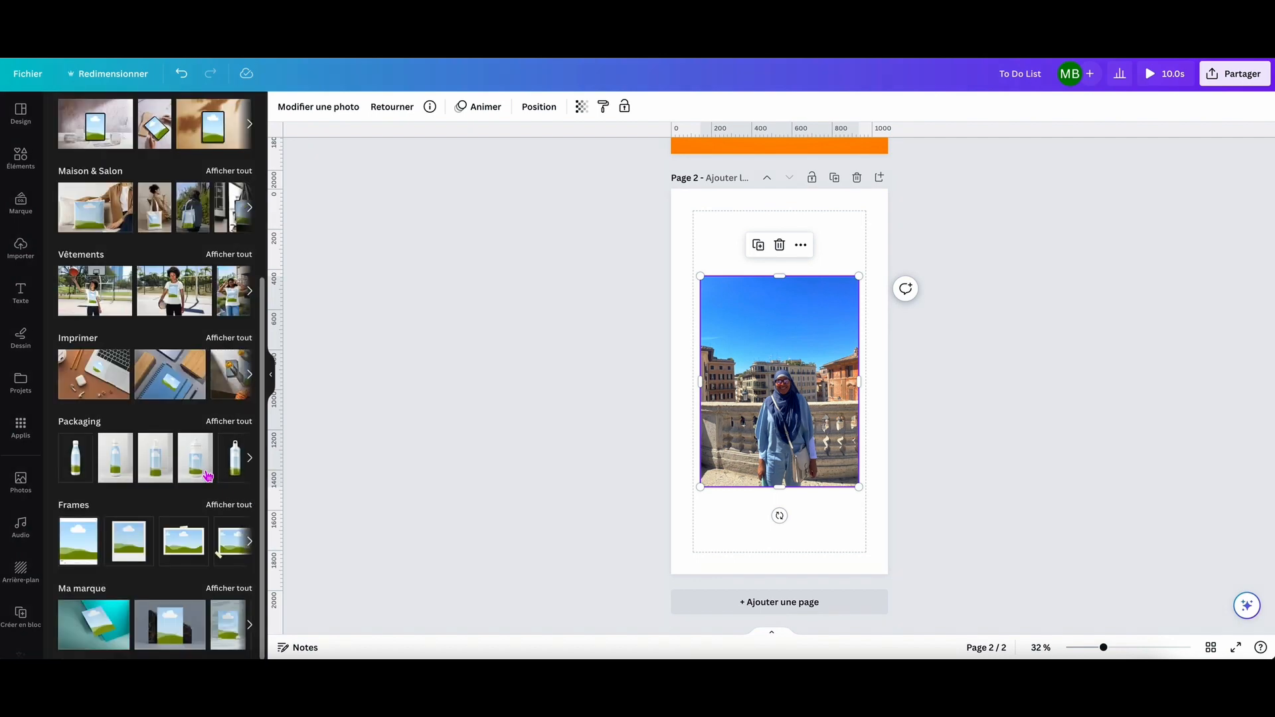
{"action": "left_click", "coordinate": [200, 470]}
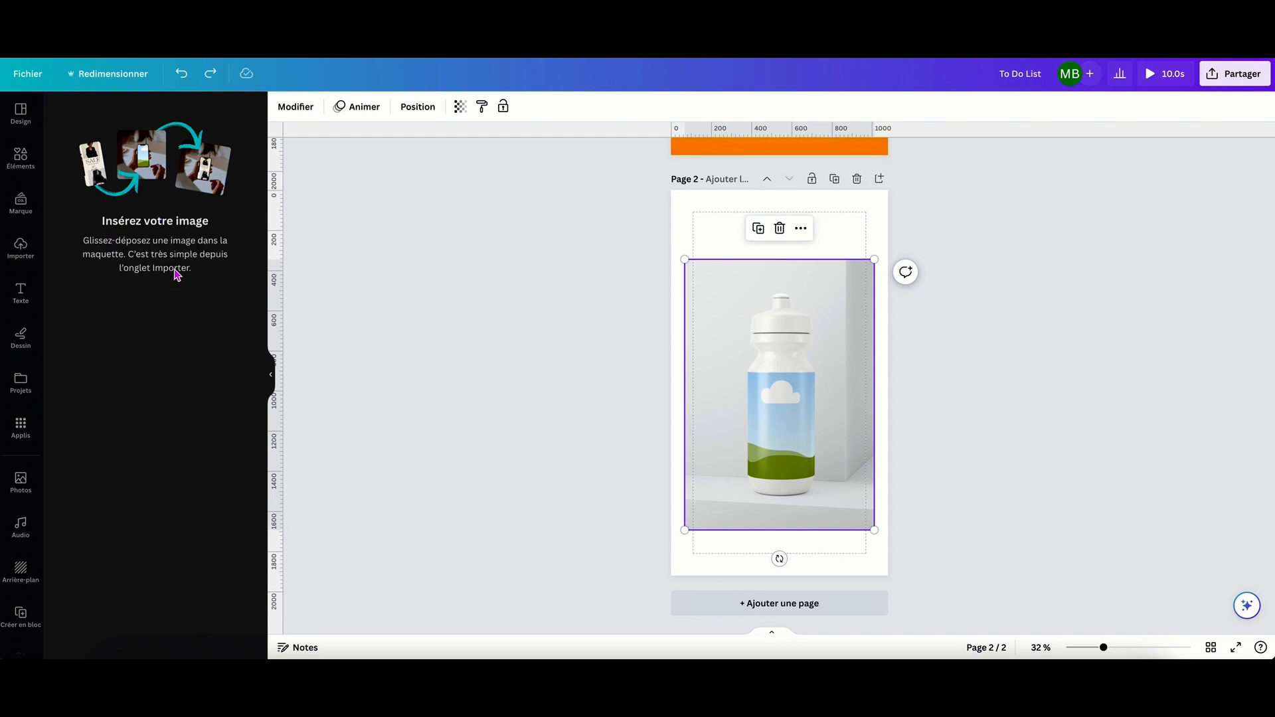
Insert the uploaded photo of the woman by the stone balustrade into the bottle mockup and set its image adjustment to Remplir.
{"action": "left_click", "coordinate": [20, 247]}
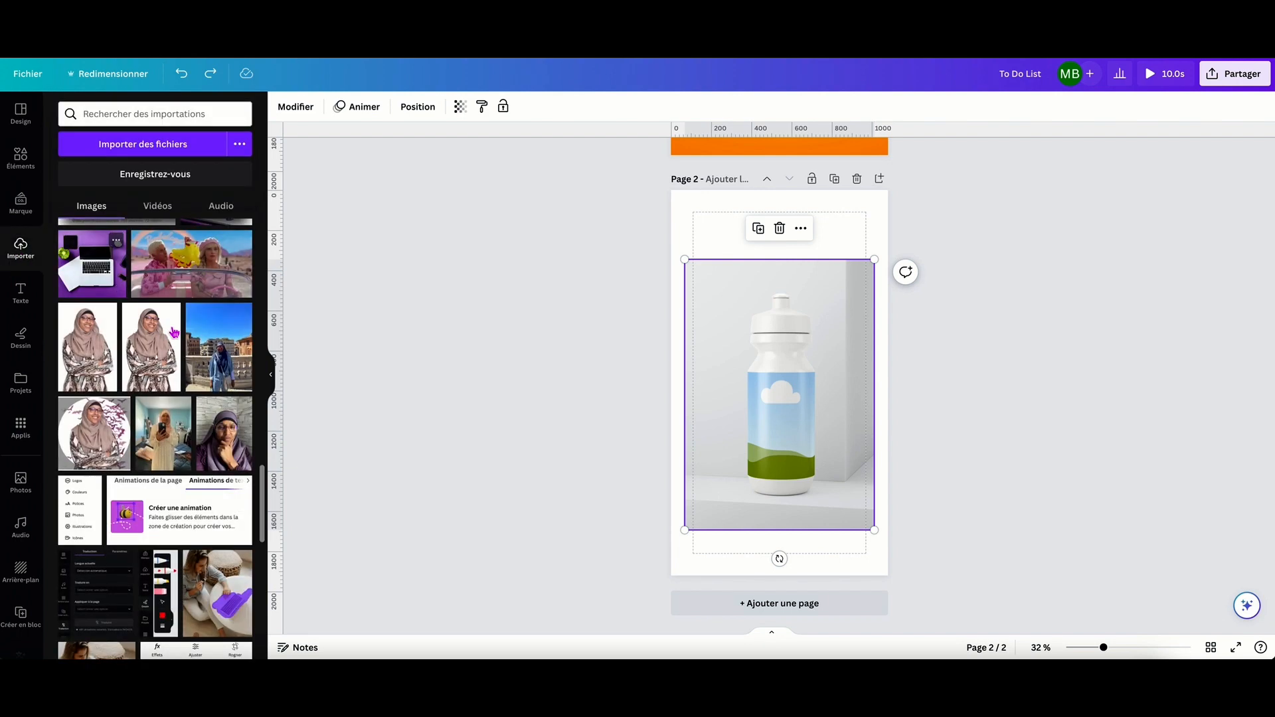
{"action": "left_click_drag", "start_coordinate": [221, 359], "coordinate": [748, 401]}
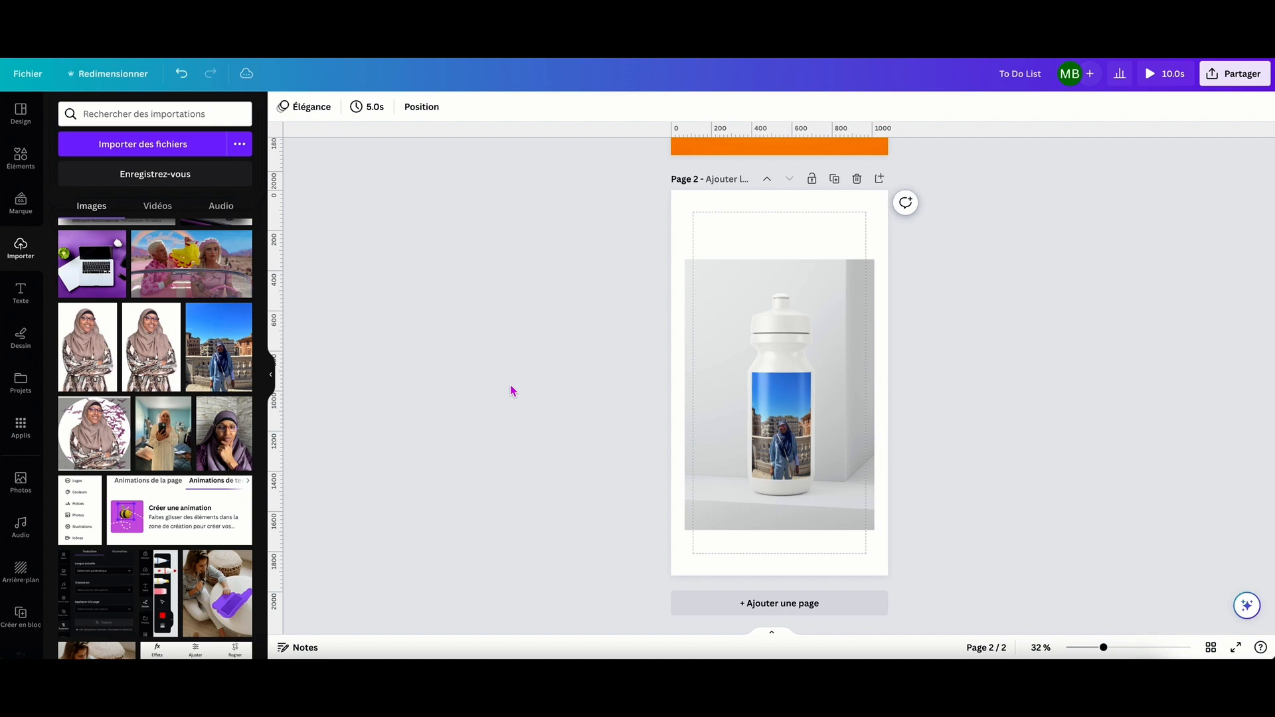
{"action": "left_click", "coordinate": [705, 322]}
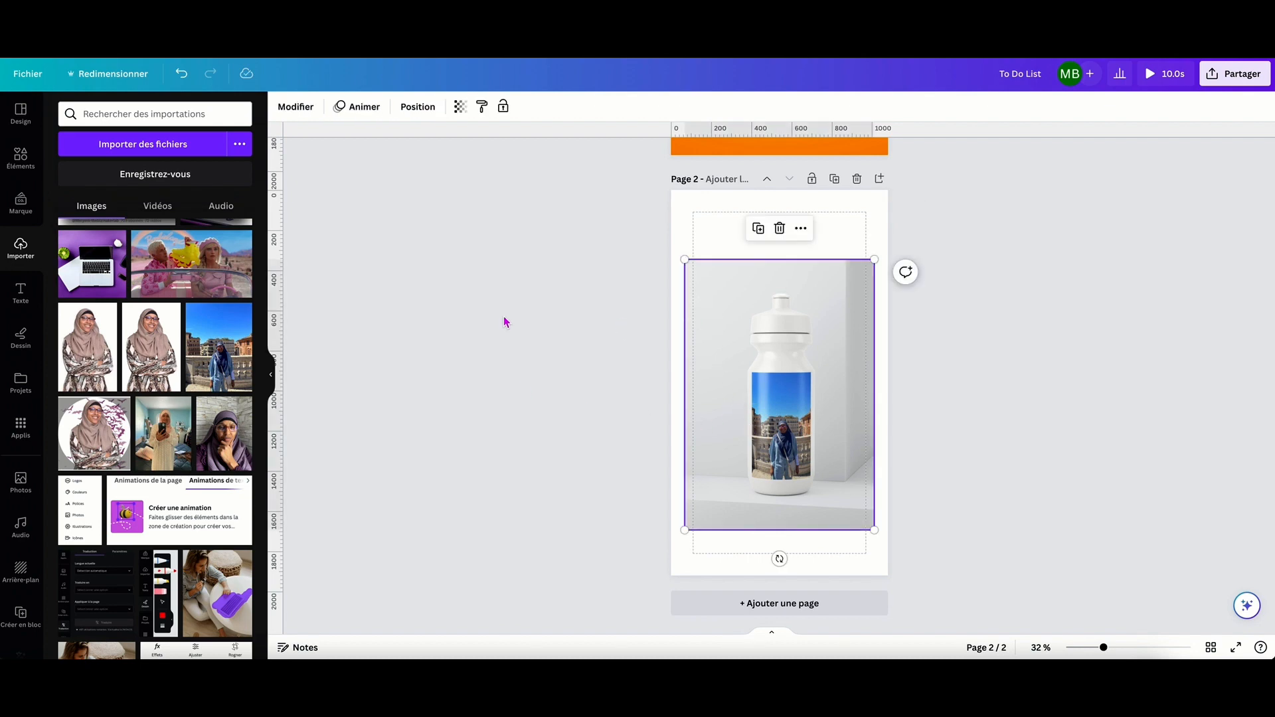
{"action": "left_click", "coordinate": [297, 106]}
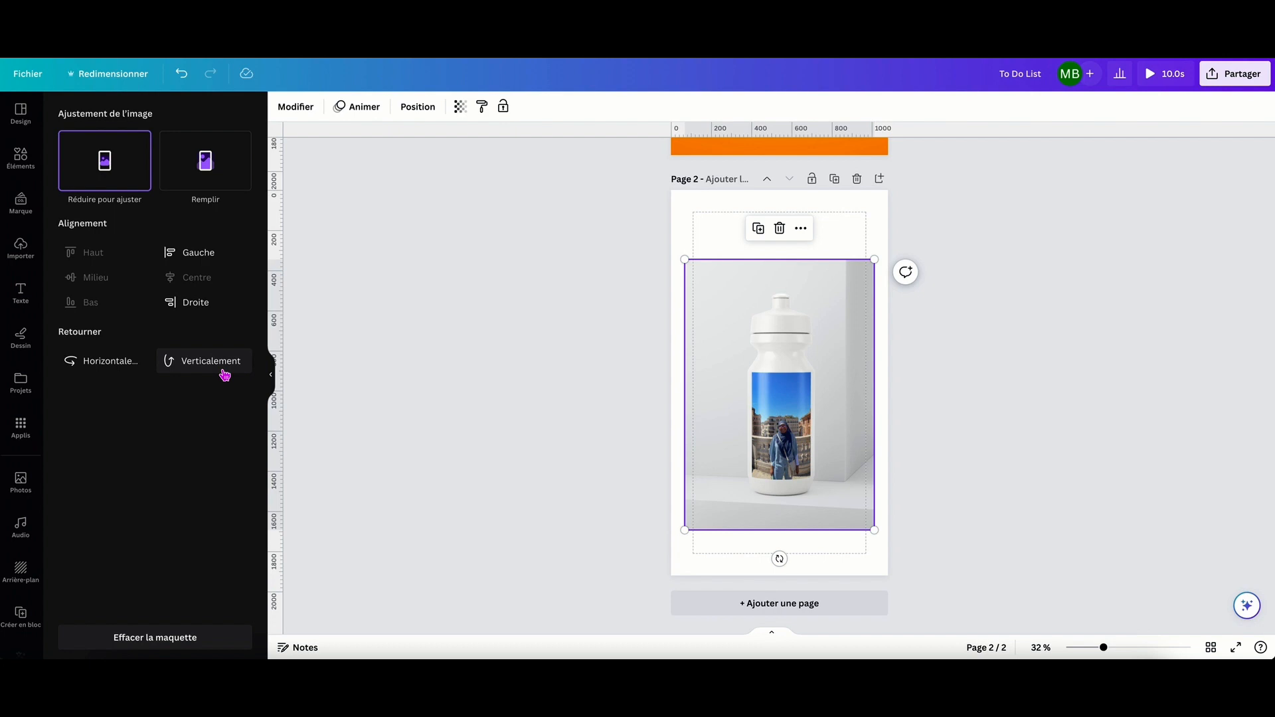
{"action": "left_click", "coordinate": [236, 177]}
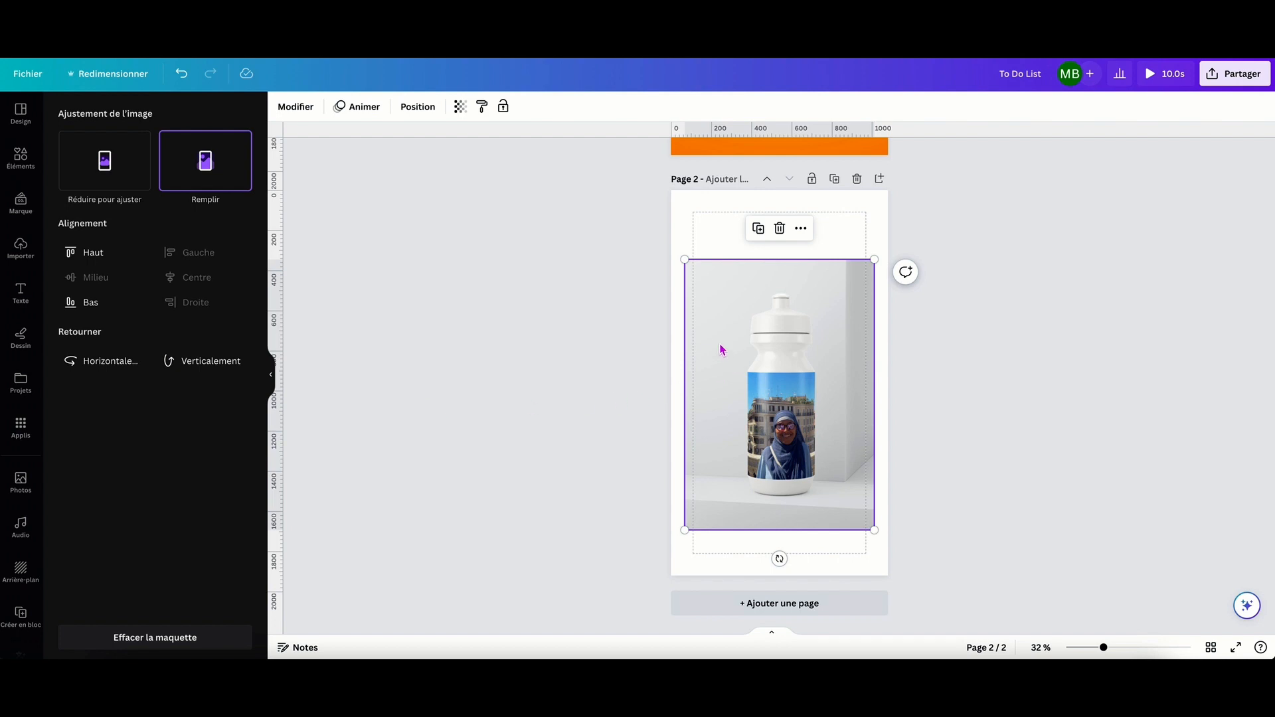
Reselect the bottle mockup, examine its additional options such as Aligner sur la page and Télécharger la sélection, and deselect it.
{"action": "left_click", "coordinate": [708, 317]}
{"action": "left_click", "coordinate": [578, 333]}
{"action": "left_click", "coordinate": [725, 322]}
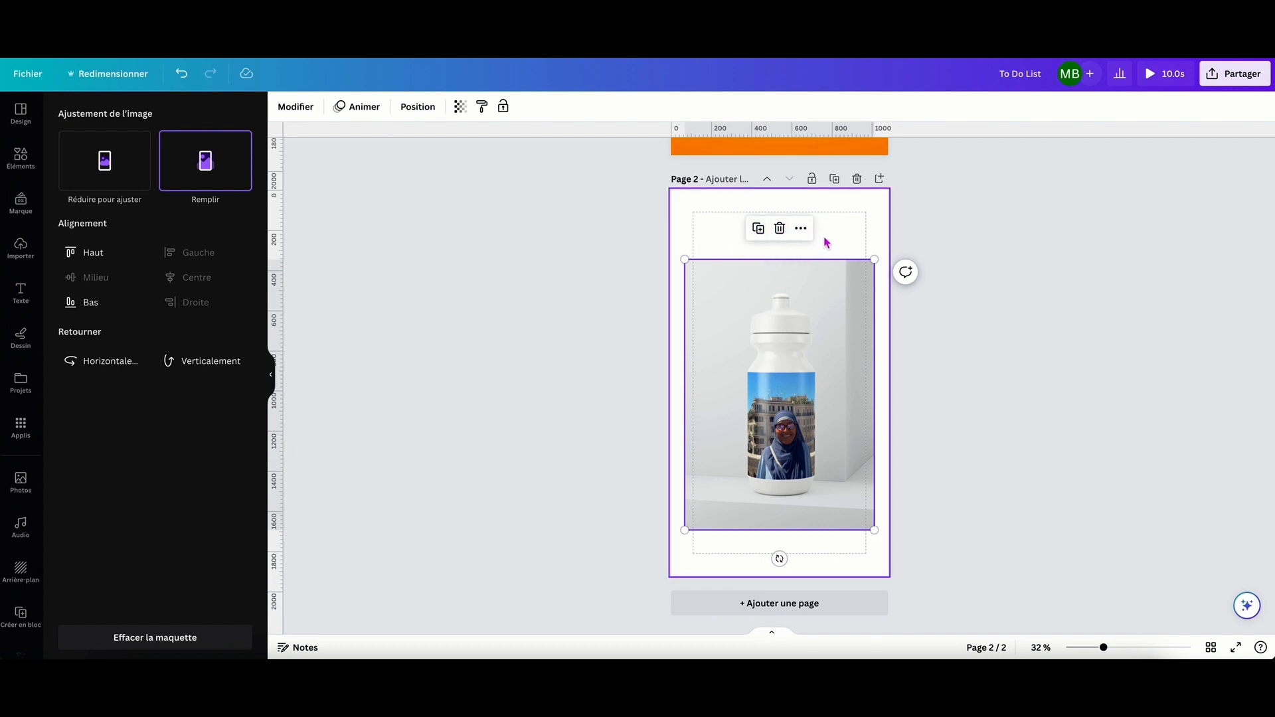
{"action": "left_click", "coordinate": [802, 230]}
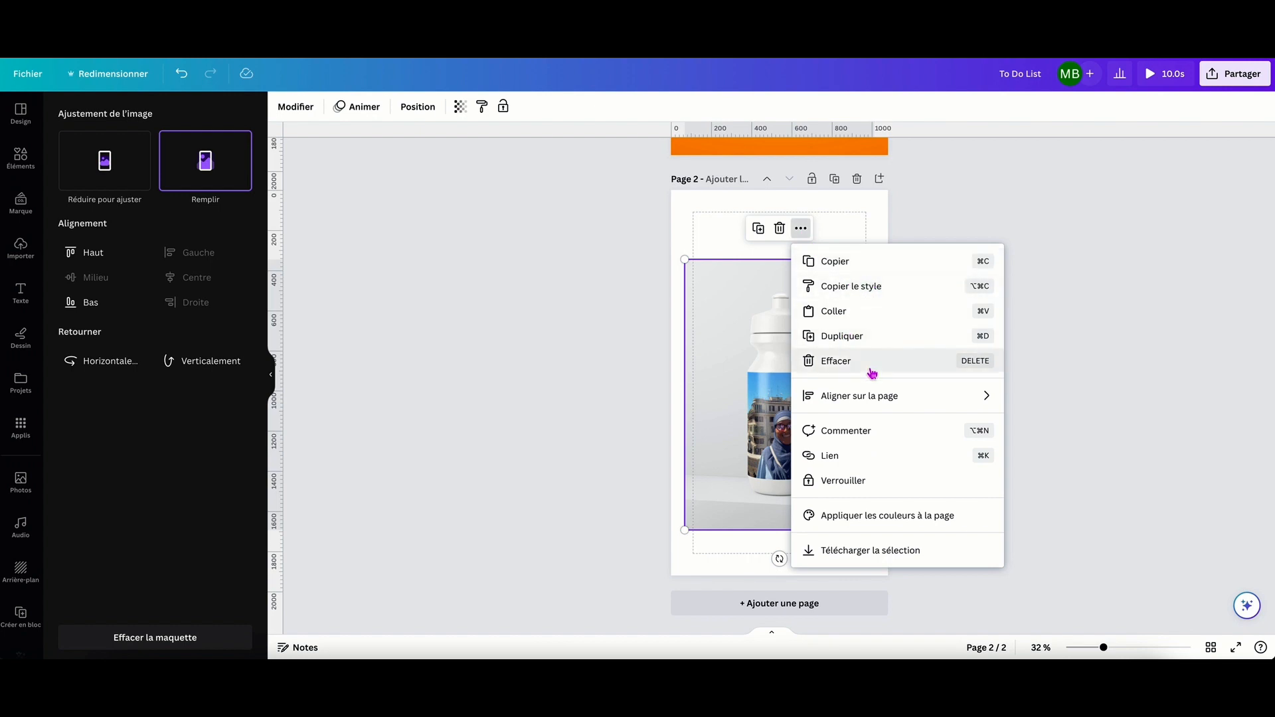
{"action": "mouse_move", "coordinate": [922, 405]}
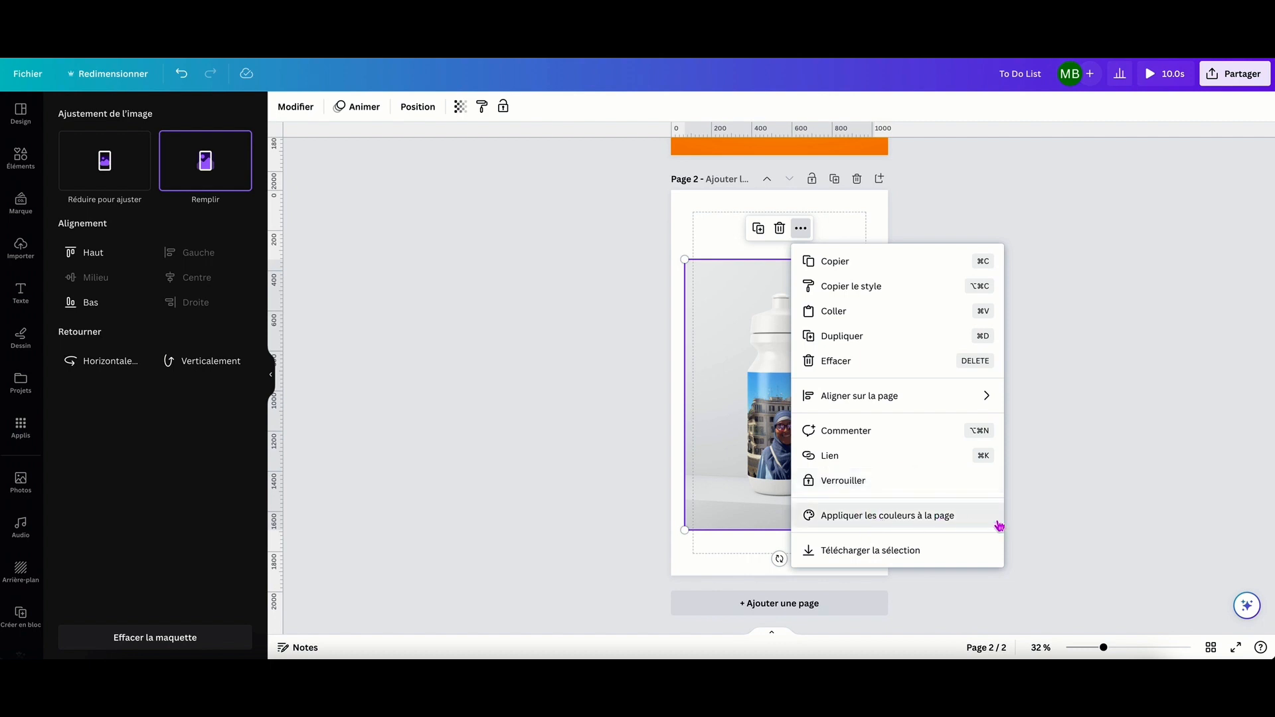
{"action": "left_click", "coordinate": [1044, 516]}
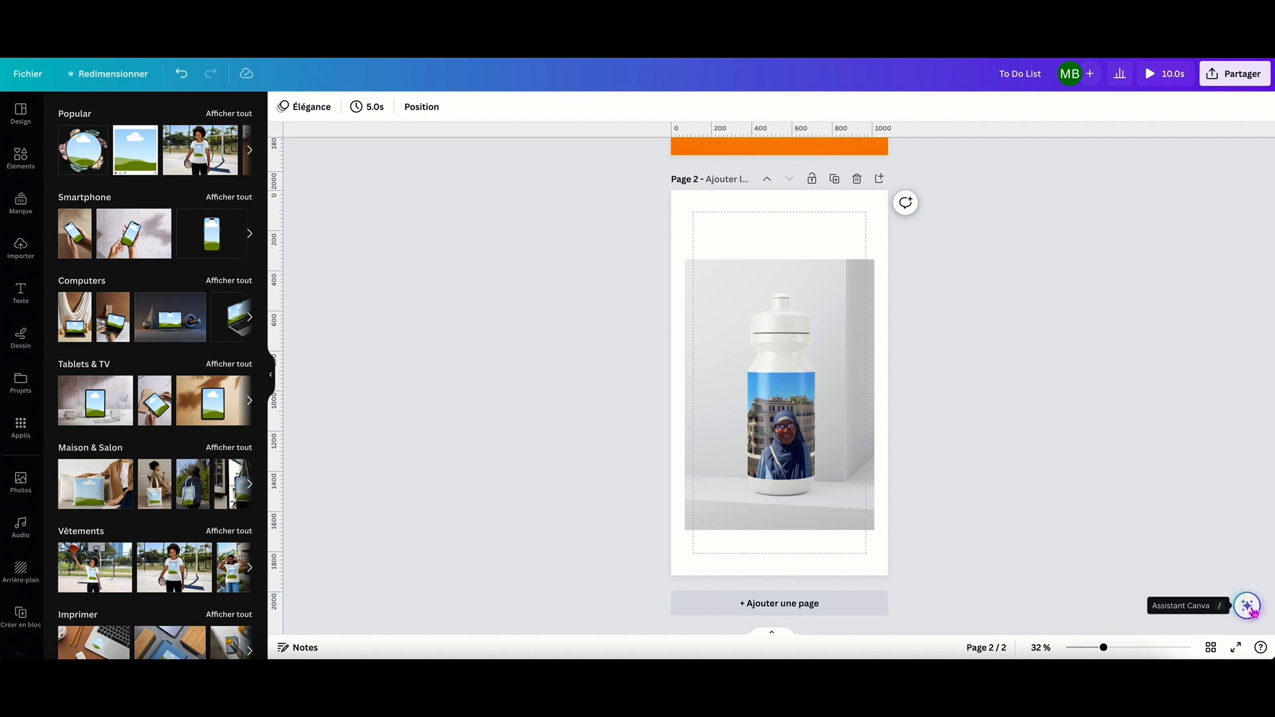
Open the Assistant Canva and look through its full list of recommended actions, from Écriture magique to Logos.
{"action": "left_click", "coordinate": [1248, 608]}
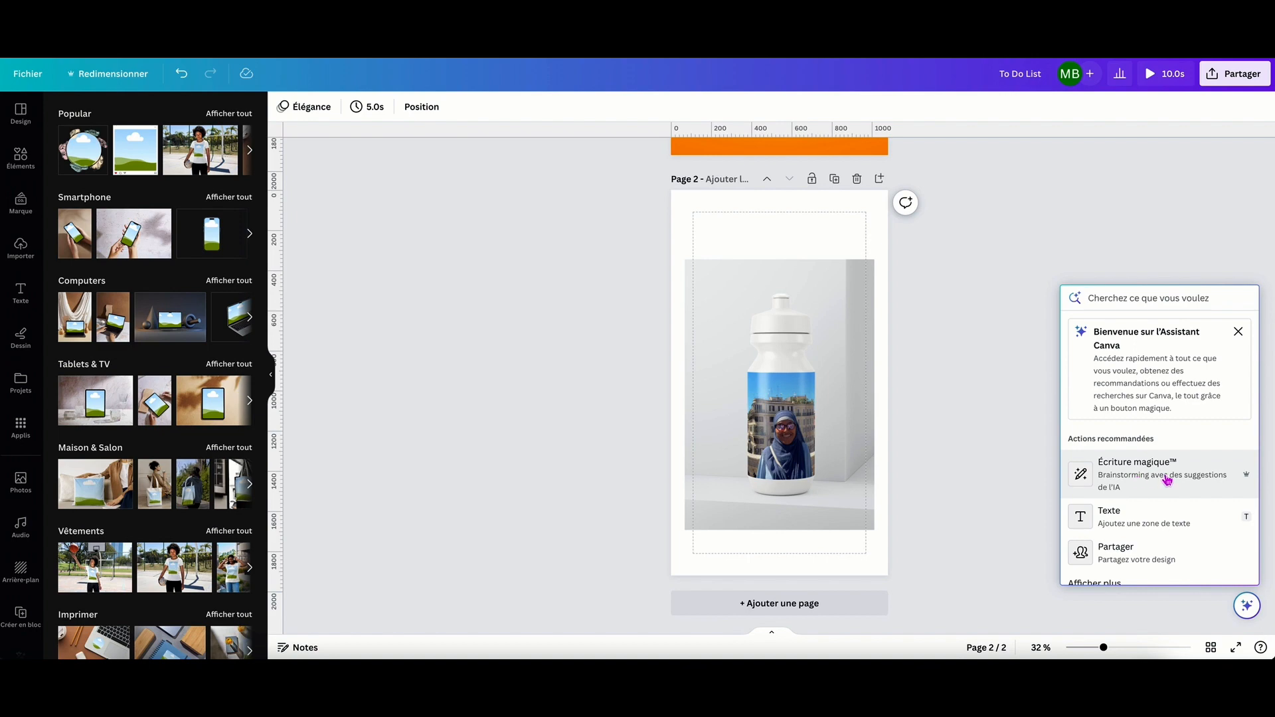
{"action": "scroll", "coordinate": [1147, 485], "scroll_direction": "down", "scroll_amount": 1}
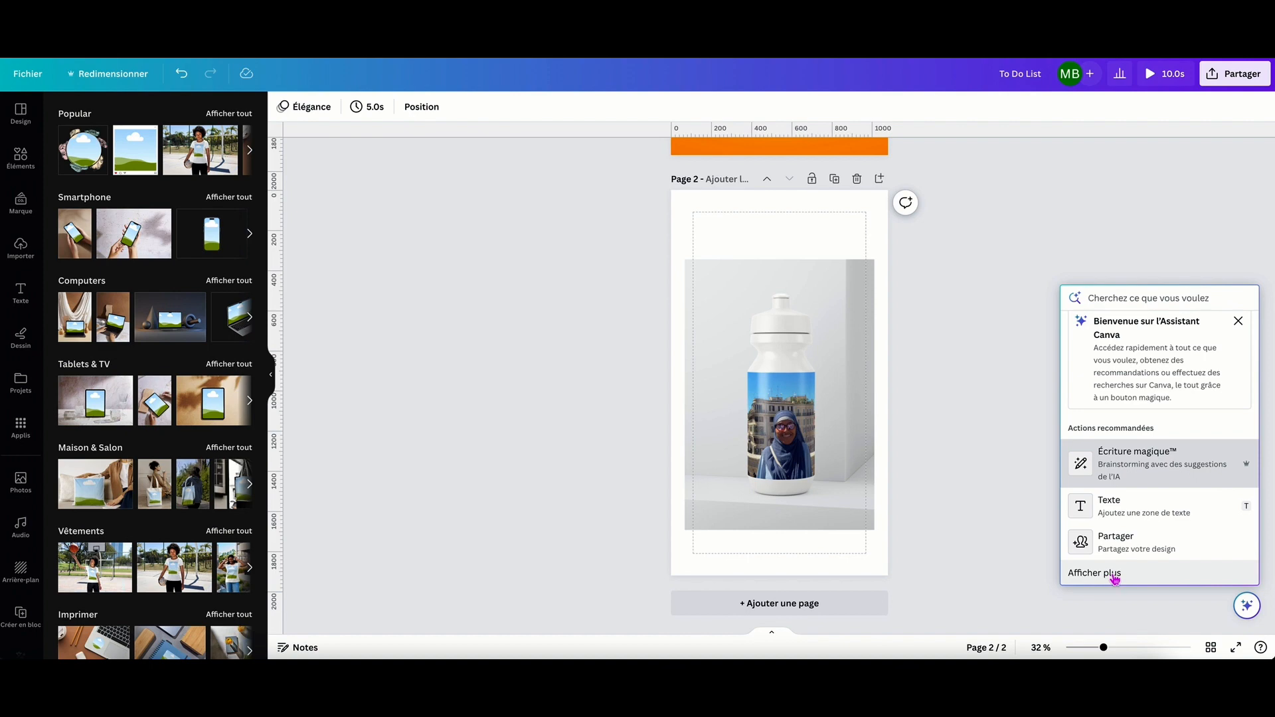
{"action": "left_click", "coordinate": [1108, 578]}
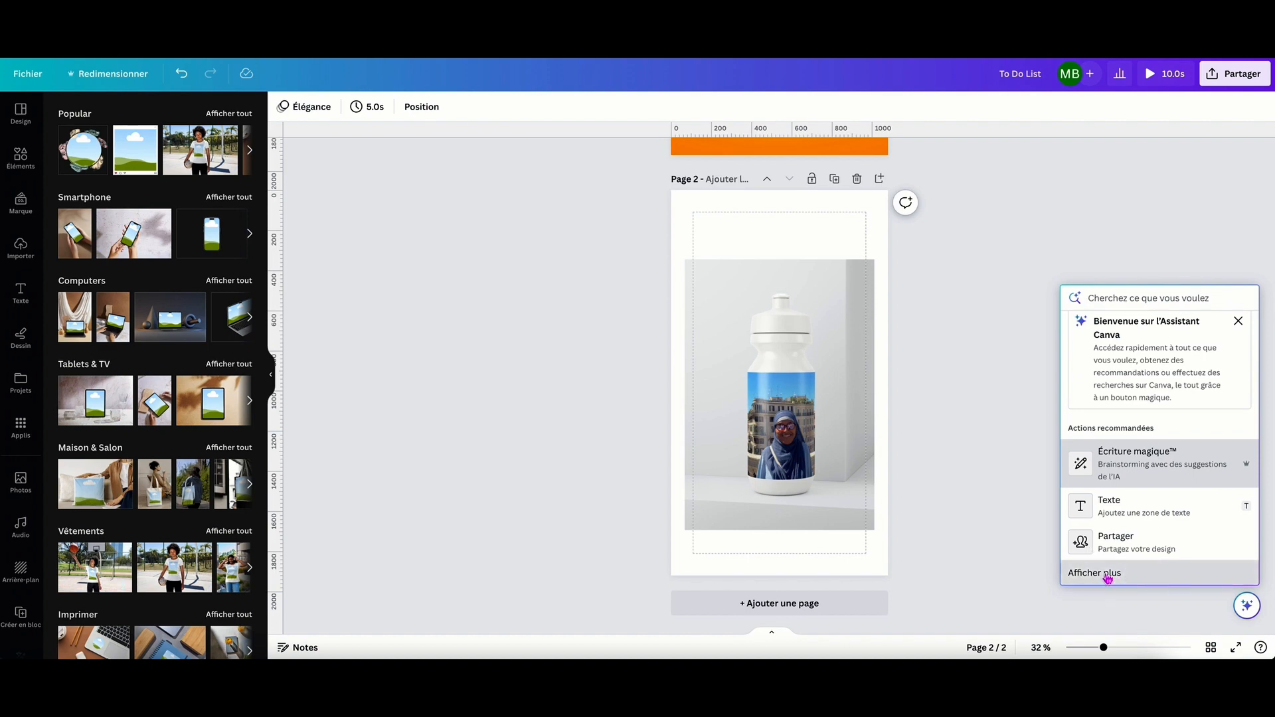
{"action": "scroll", "coordinate": [1132, 505], "scroll_direction": "down", "scroll_amount": 1}
{"action": "scroll", "coordinate": [1136, 495], "scroll_direction": "down", "scroll_amount": 2}
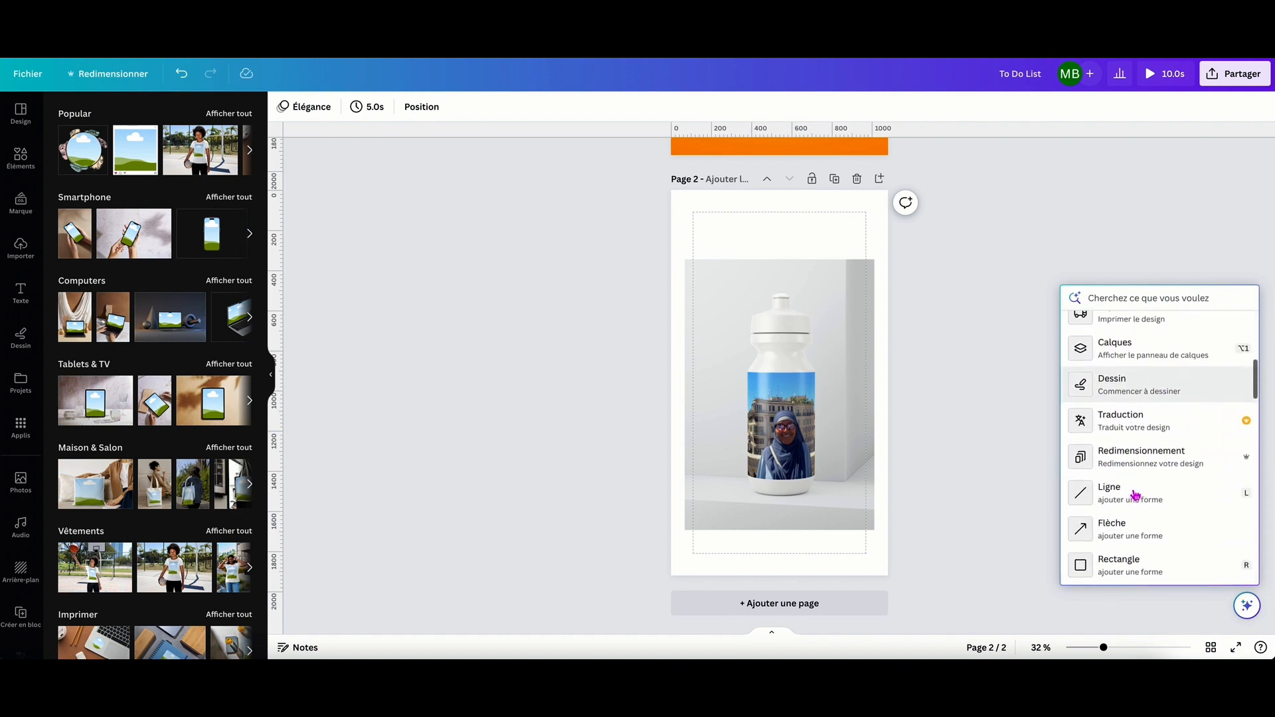
{"action": "scroll", "coordinate": [1135, 478], "scroll_direction": "down", "scroll_amount": 8}
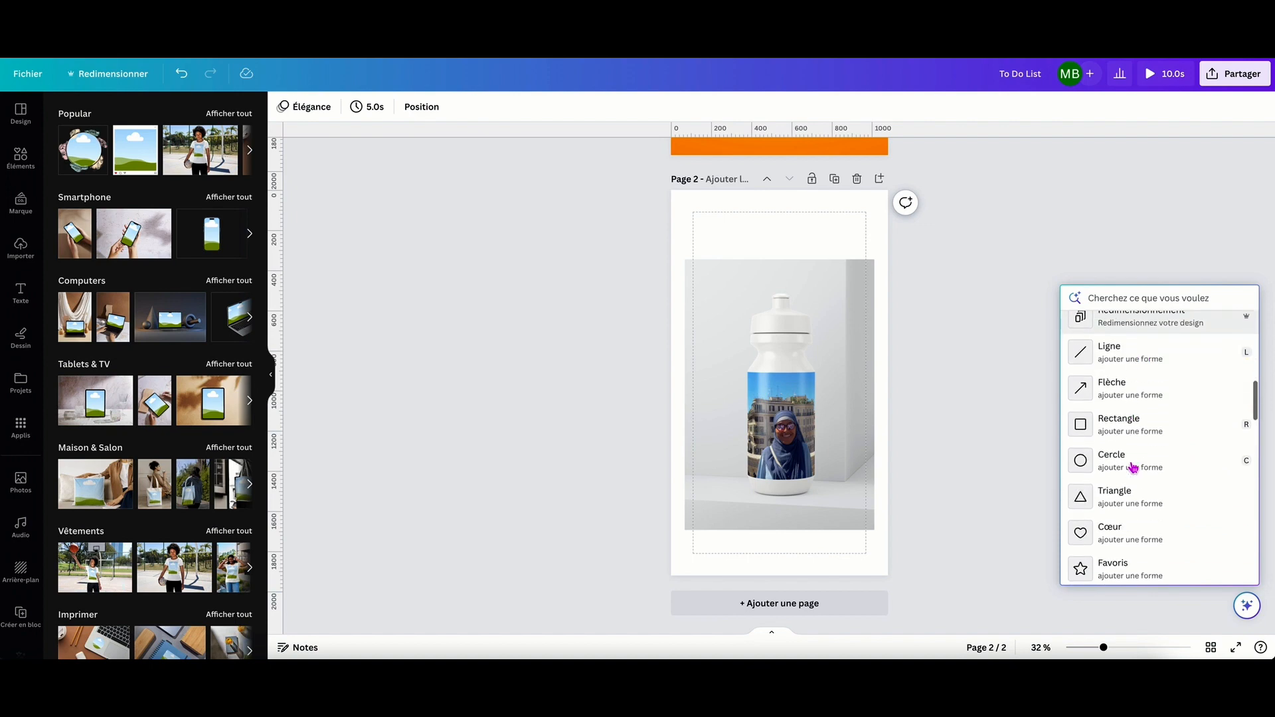
{"action": "scroll", "coordinate": [1152, 501], "scroll_direction": "down", "scroll_amount": 8}
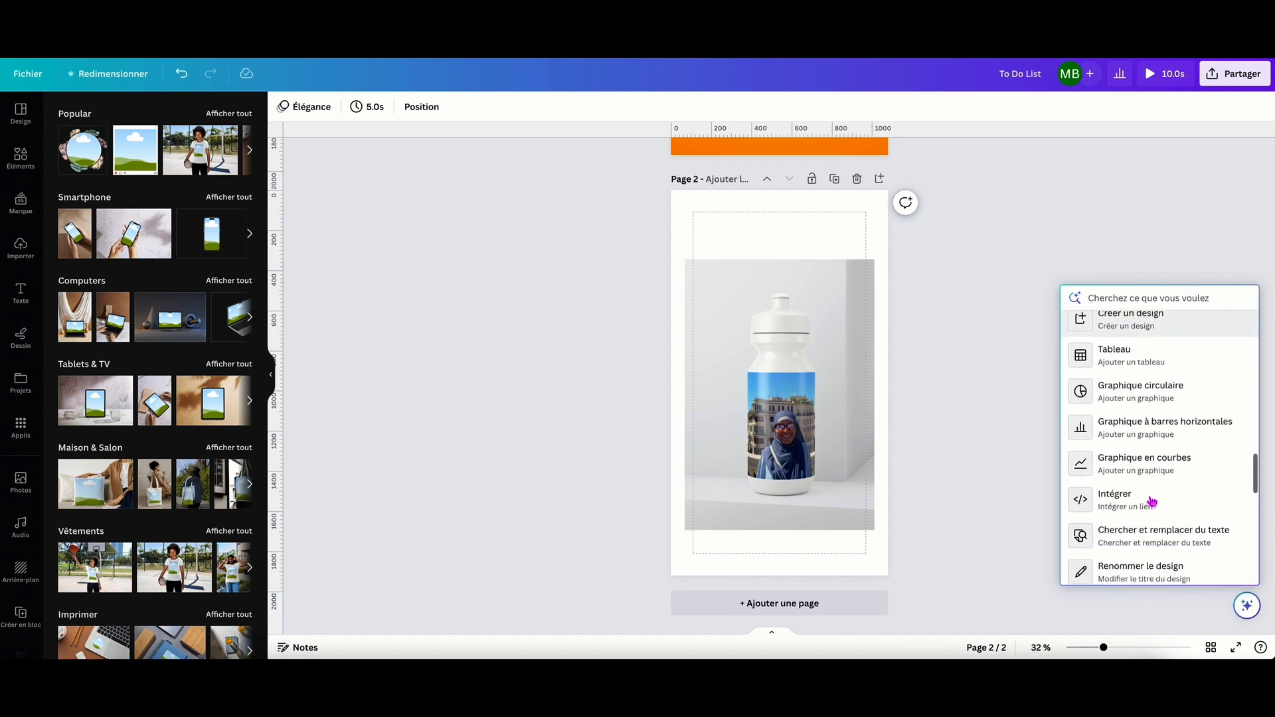
{"action": "scroll", "coordinate": [1152, 501], "scroll_direction": "down", "scroll_amount": 3}
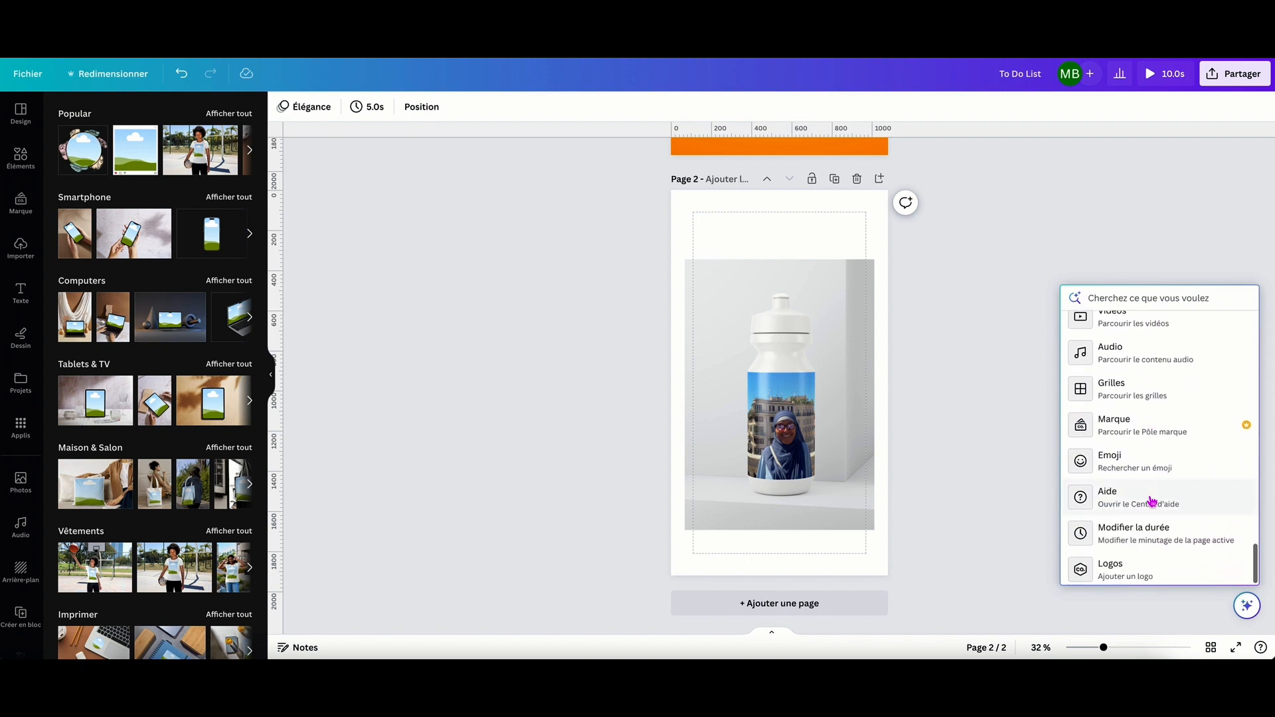